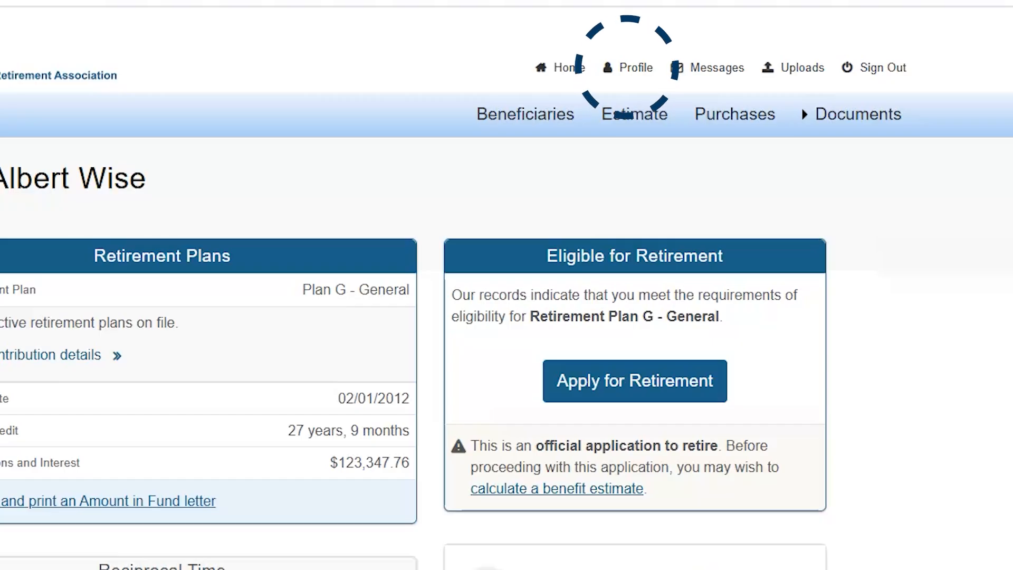
# - Open the user profile and view its Account Access and Document Delivery Options sections
pyautogui.click(648, 72)
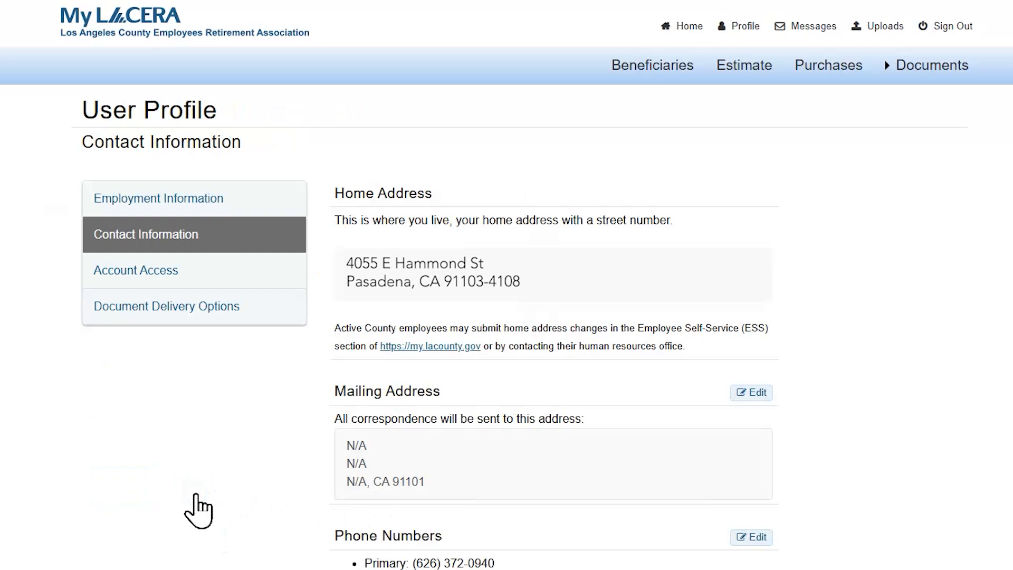
pyautogui.click(251, 265)
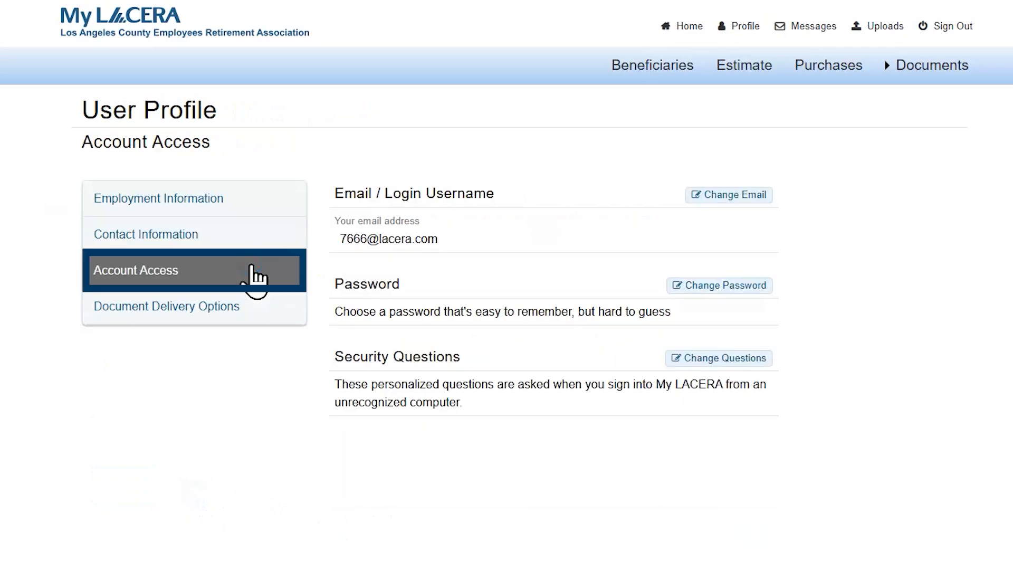
pyautogui.click(257, 308)
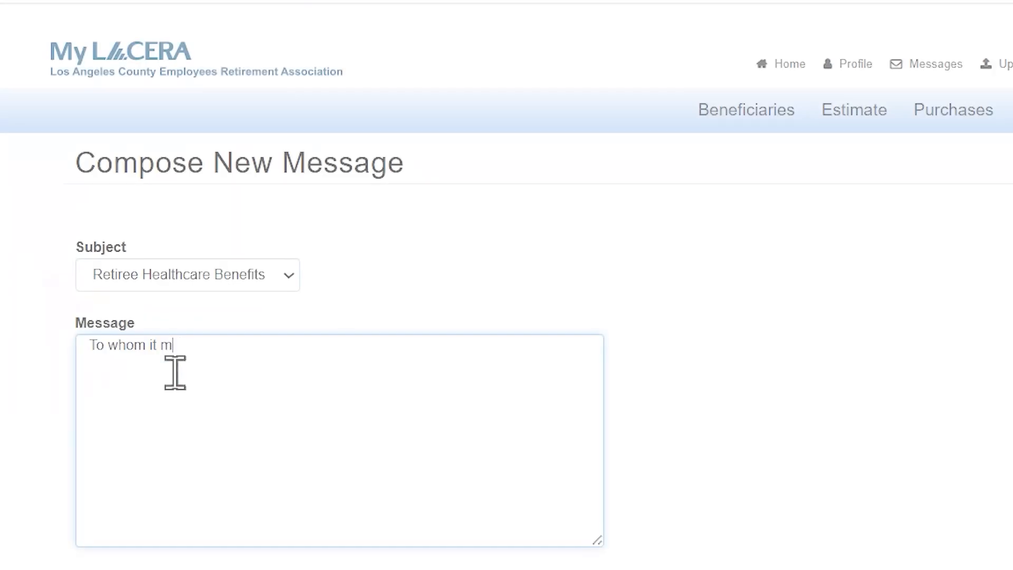
# - Compose a message with the subject Retiree Healthcare Benefits, inquiring about the Healthcare Benefits associated with the account
pyautogui.write('ay concern')
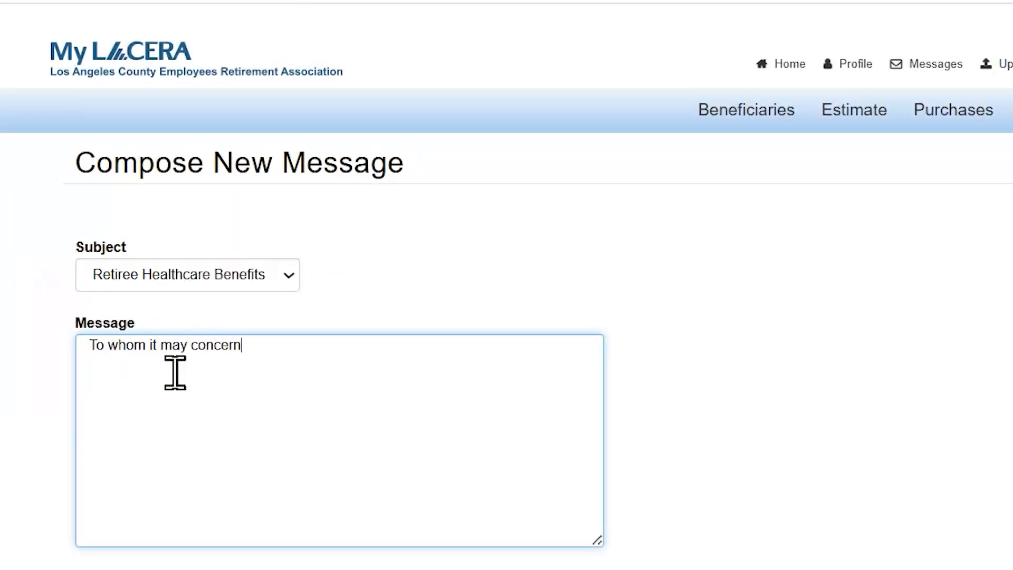
pyautogui.write(',  I would like to inquire about the Health')
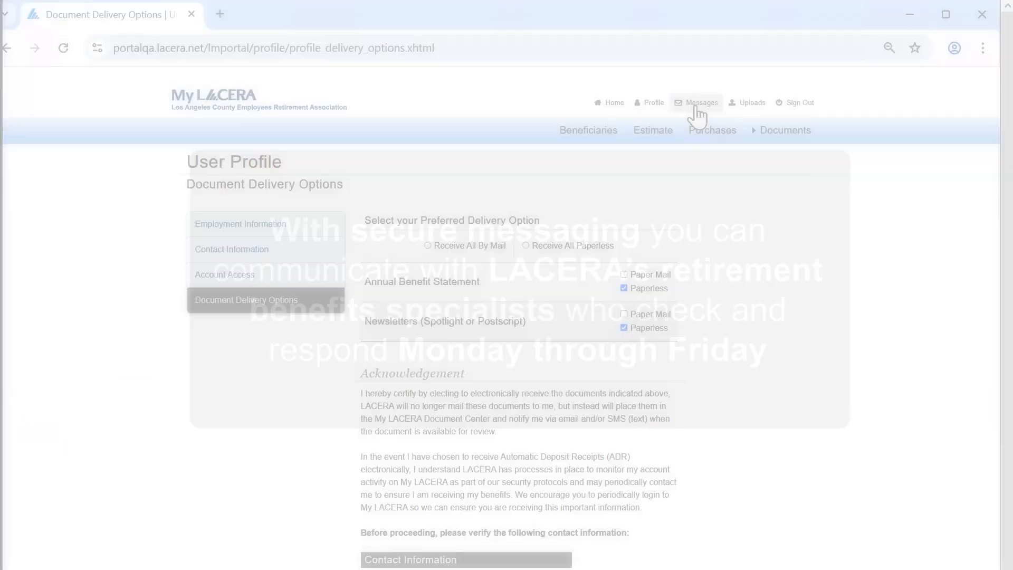
pyautogui.click(696, 106)
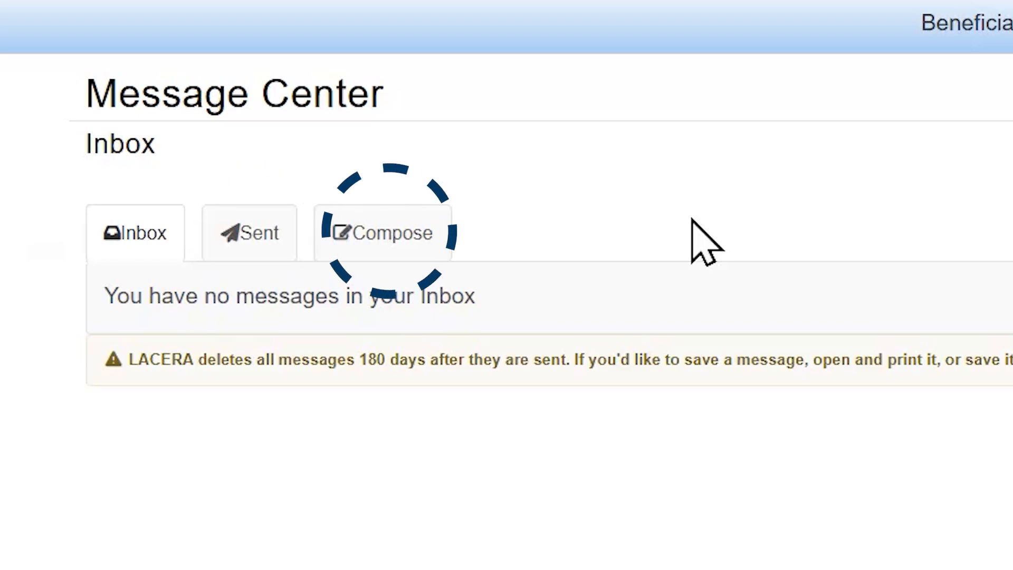
pyautogui.click(374, 224)
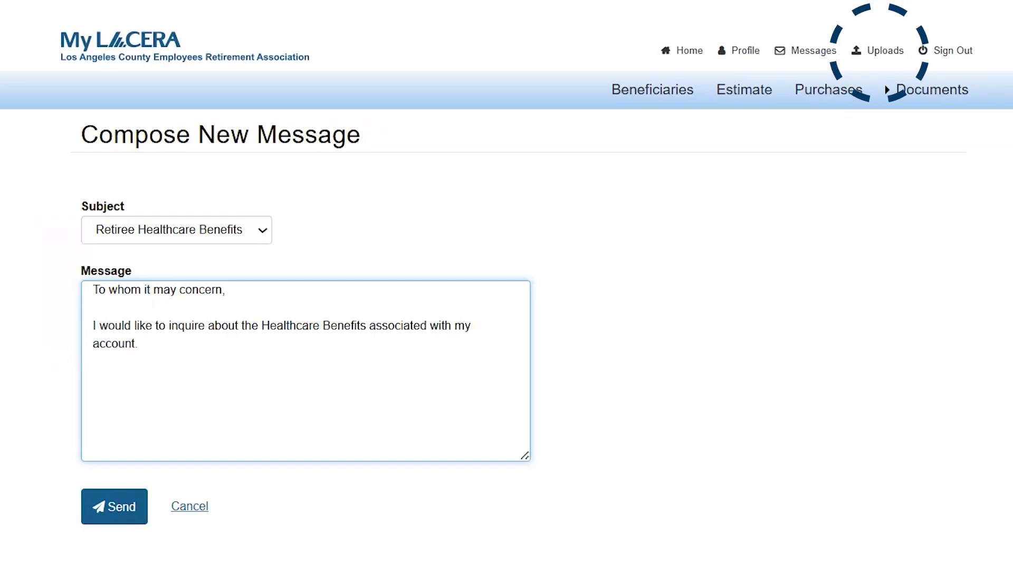
# - Upload the file CLAIMS AGAINST THIRD PARTIES.pdf as a Disability document and accept its preview
pyautogui.click(881, 53)
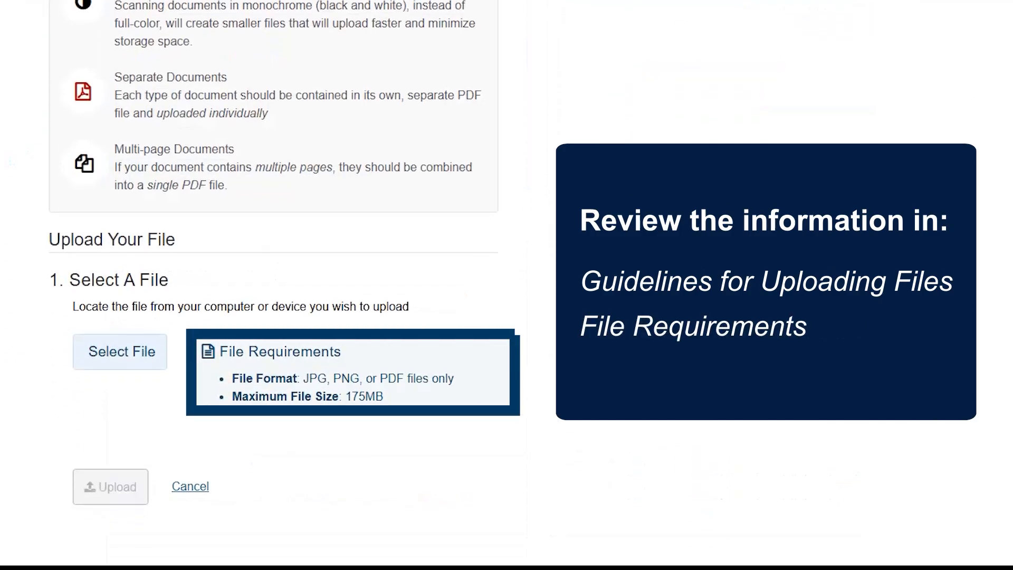
pyautogui.click(103, 359)
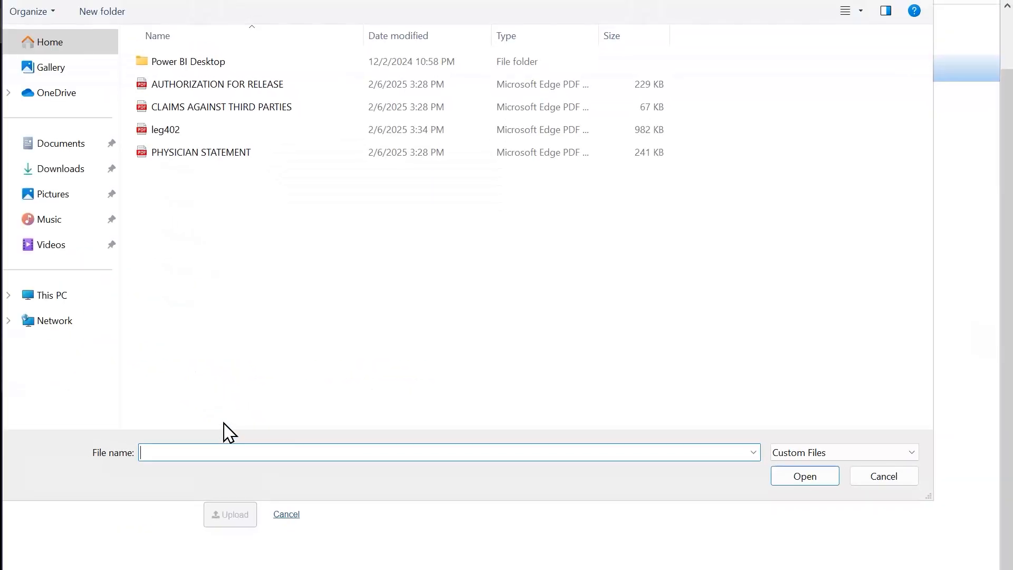
pyautogui.click(238, 108)
pyautogui.click(786, 477)
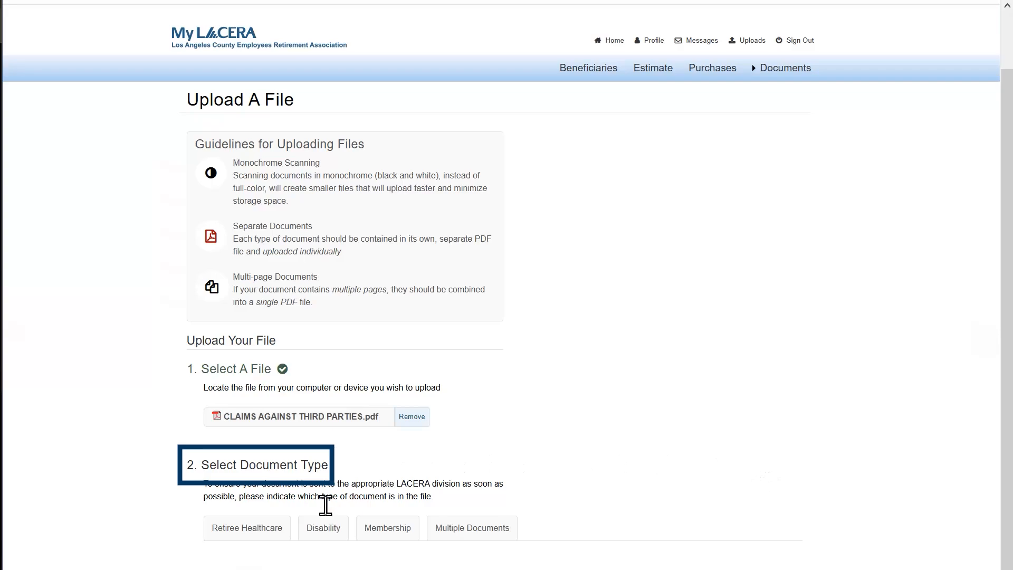
pyautogui.click(317, 530)
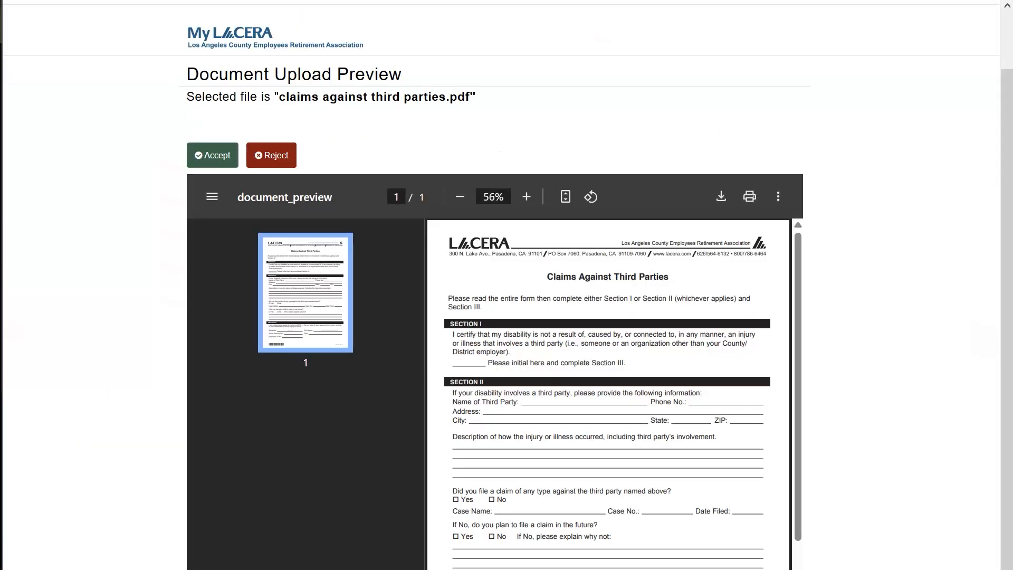
pyautogui.click(209, 155)
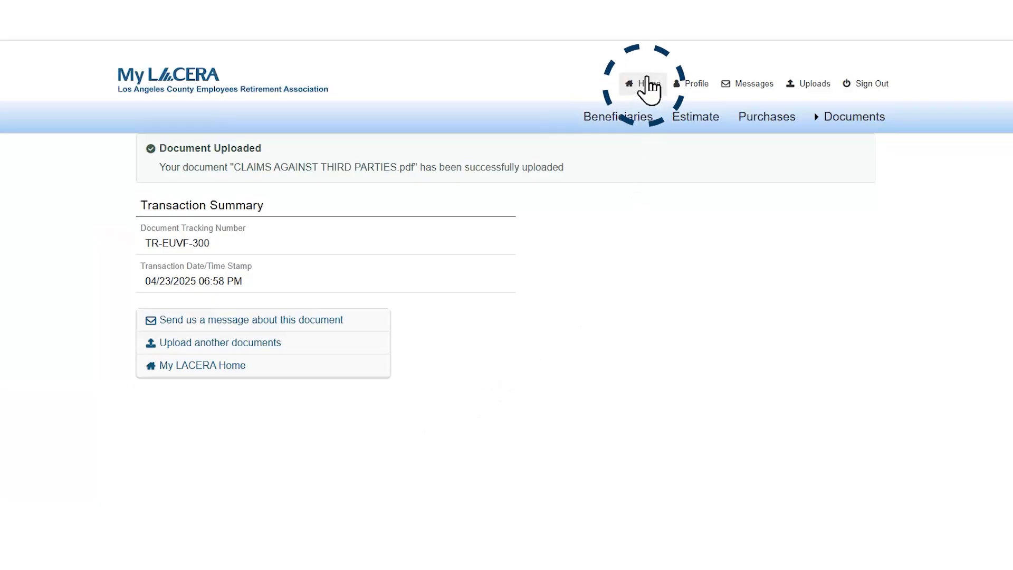
# - Return to the member home page and sign out of the account
pyautogui.click(648, 87)
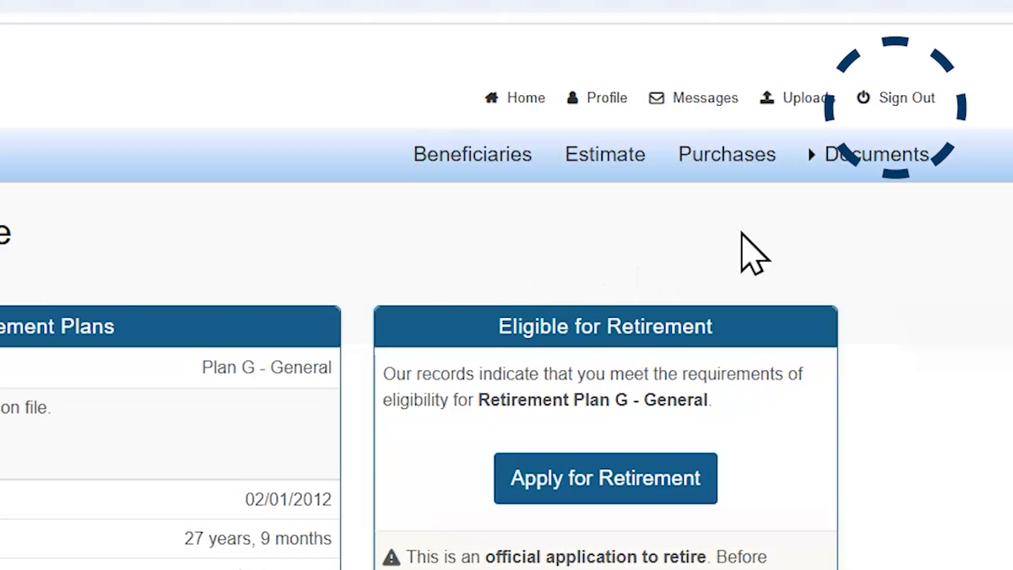
pyautogui.click(923, 105)
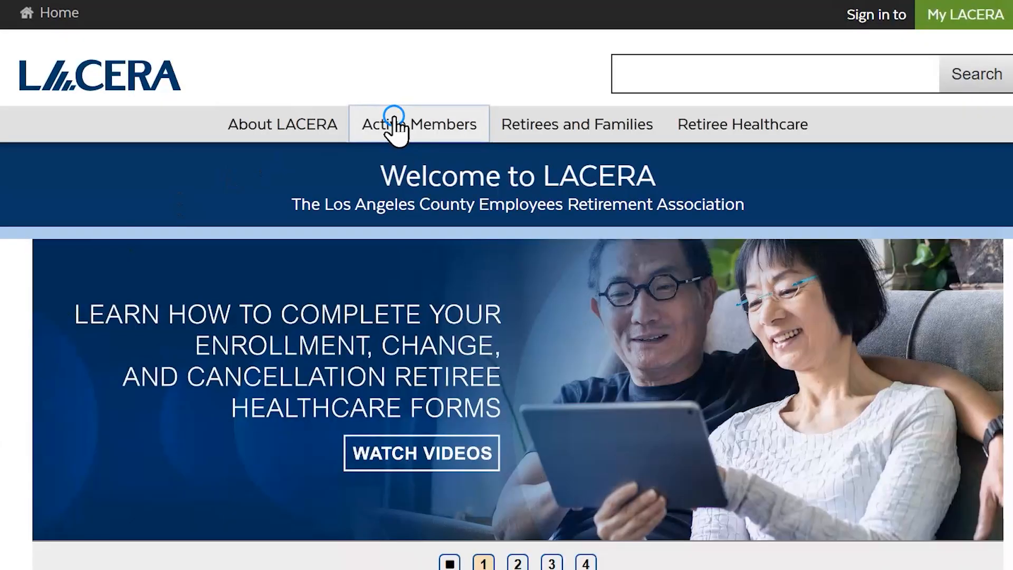
# - Open the Steps to Prepare page under Retirement Planning for active members on lacera.com
pyautogui.click(394, 119)
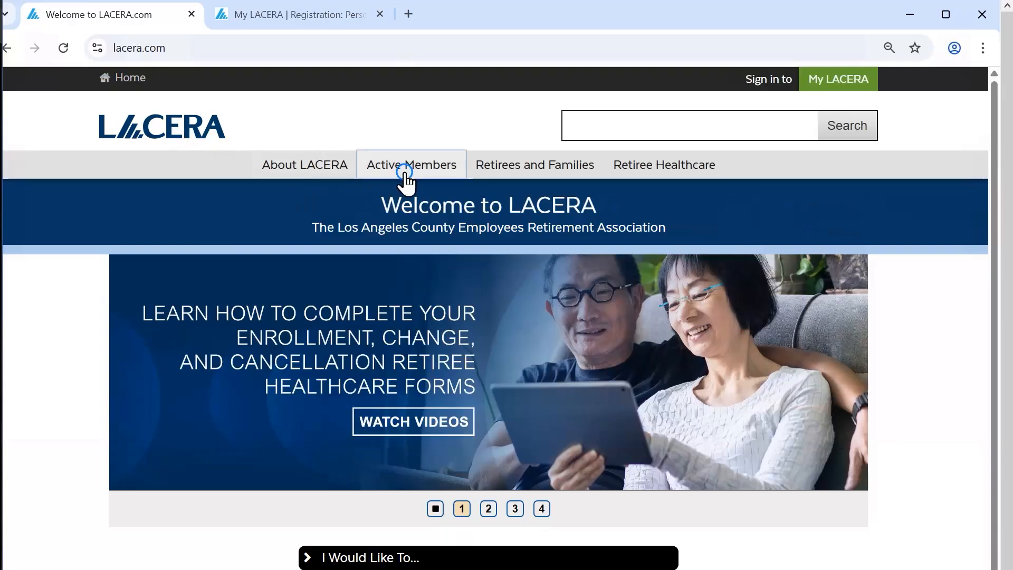
pyautogui.click(405, 173)
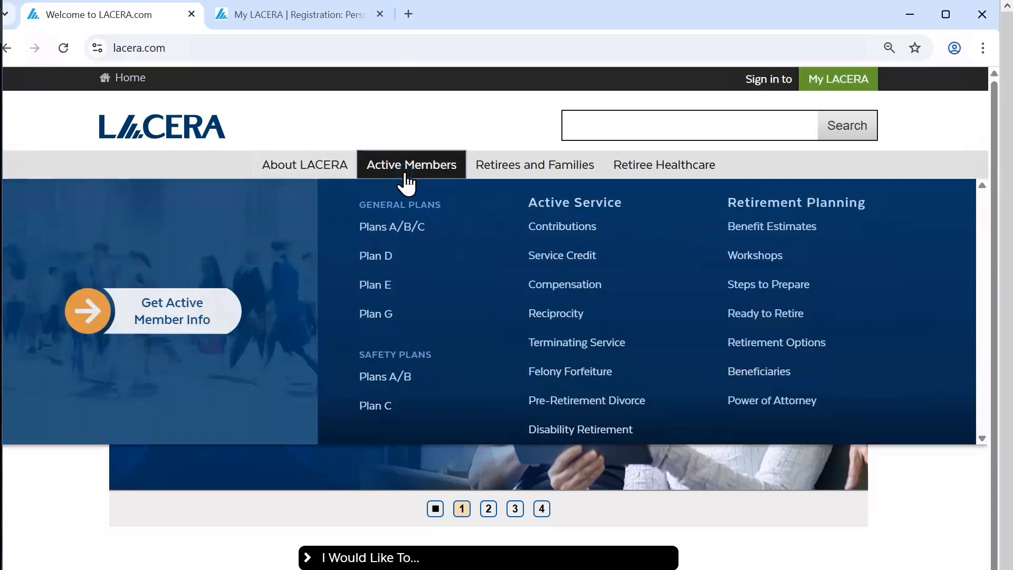
pyautogui.click(754, 294)
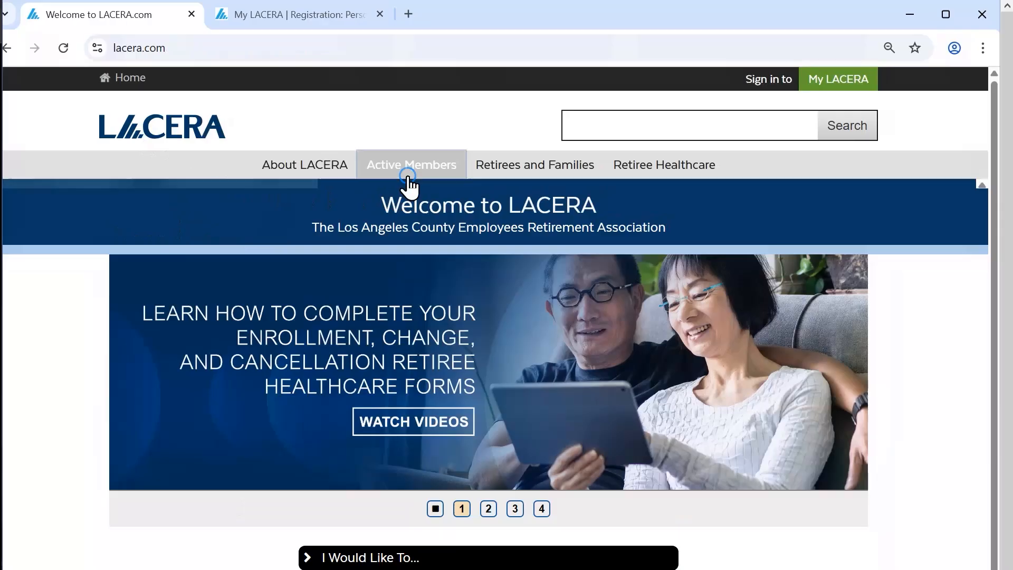
# - Open the Ready to Retire page for active members and look through its content
pyautogui.click(408, 180)
pyautogui.click(746, 319)
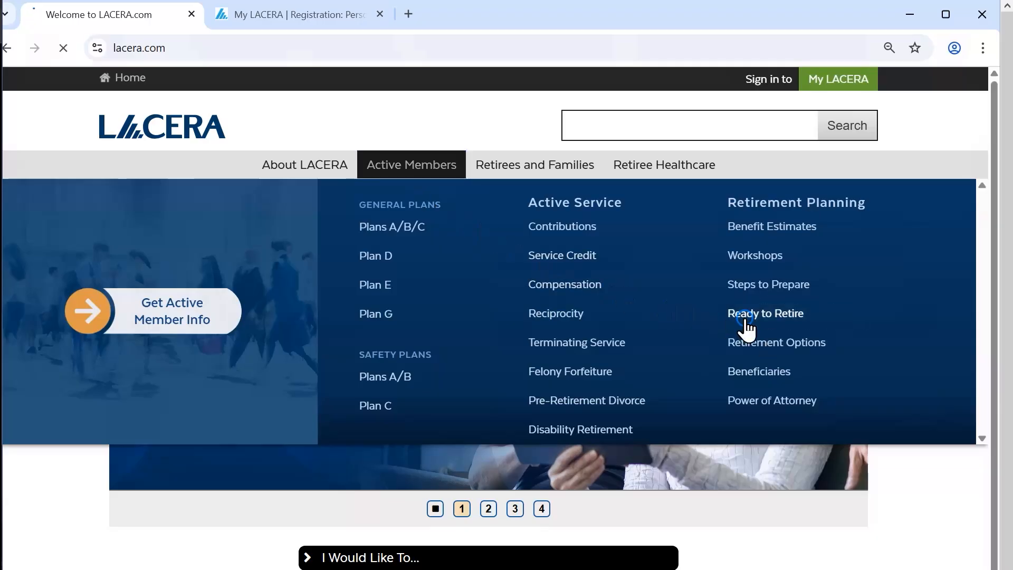
pyautogui.scroll(-3, 791, 335)
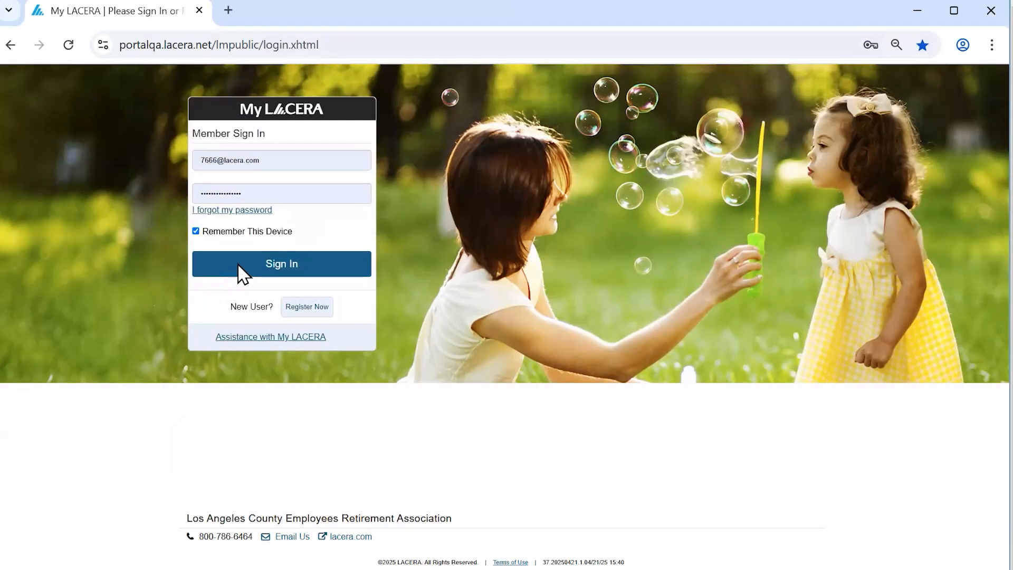
# - Sign in to My LACERA with the saved credentials and start adding a secondary beneficiary
pyautogui.click(238, 265)
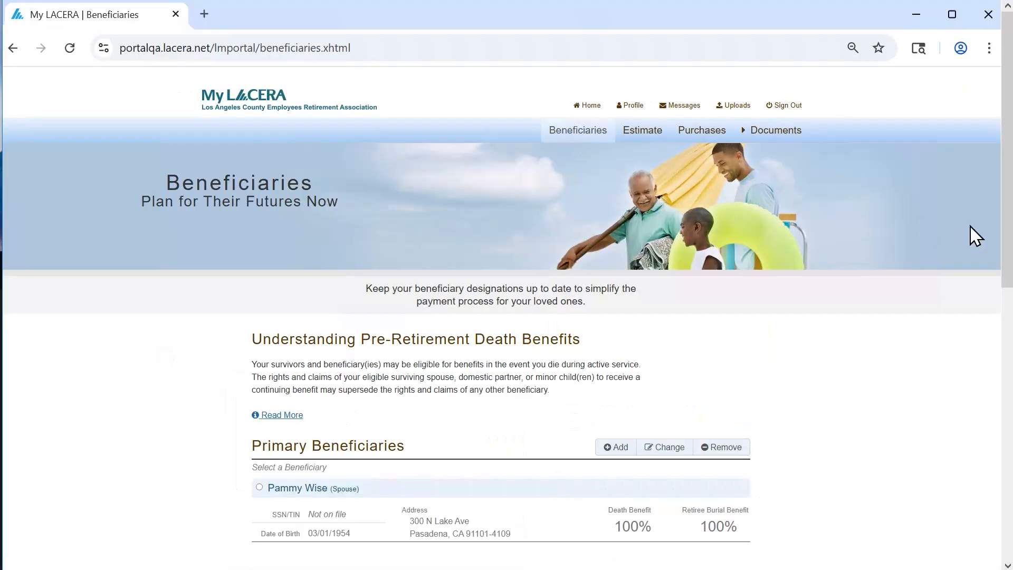
pyautogui.moveTo(1005, 226); pyautogui.dragTo(1005, 323)
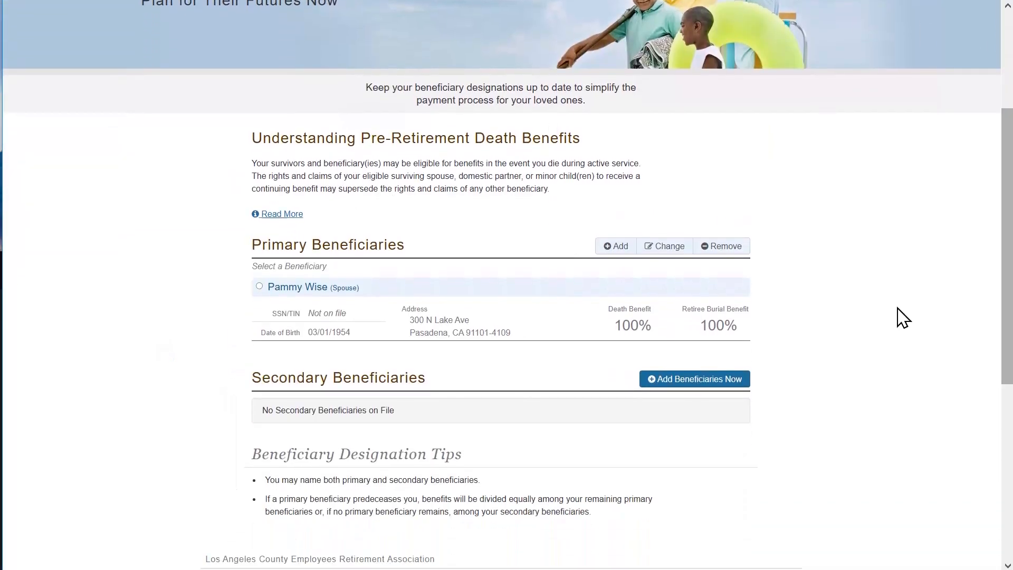
pyautogui.click(699, 378)
# - Complete the beneficiary's address with one already on file and proceed to the percentage assignment
pyautogui.click(737, 303)
pyautogui.scroll(-7, 776, 464)
pyautogui.click(753, 533)
pyautogui.click(730, 342)
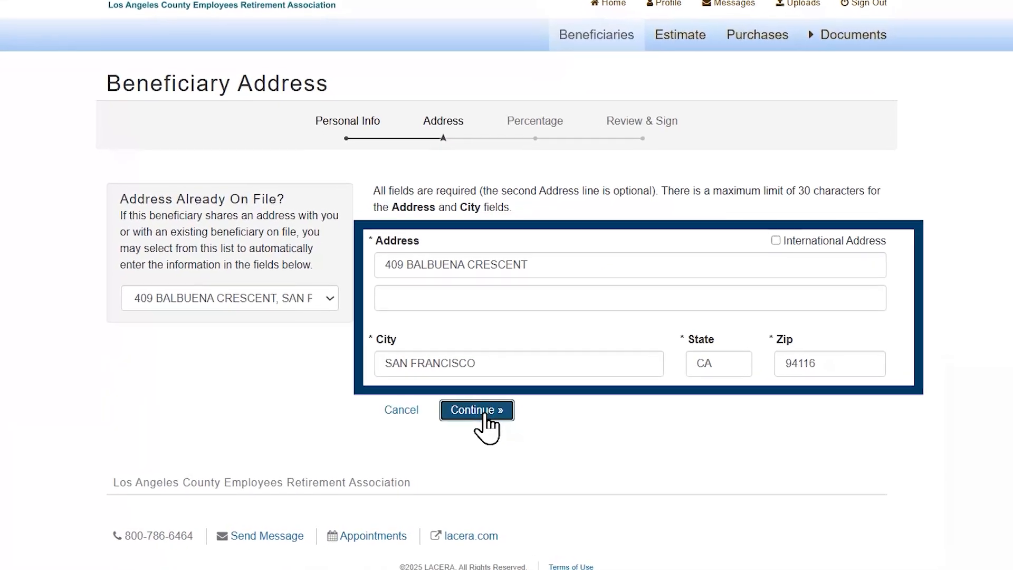
pyautogui.click(483, 418)
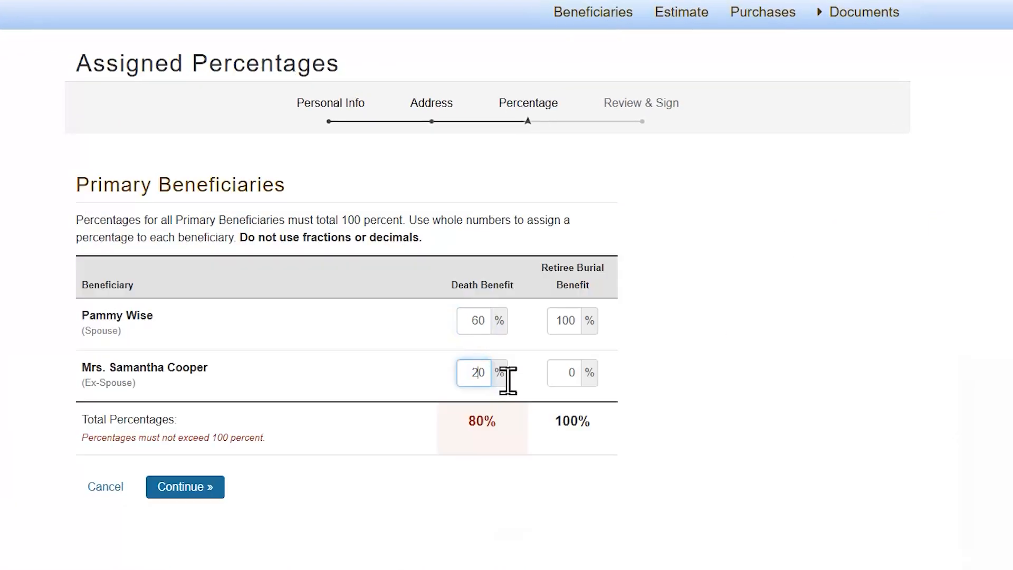
# - Set the ex-spouse's death benefit share to 40% and open that primary beneficiary's record for changes
pyautogui.press('BackSpace')
pyautogui.write('4')
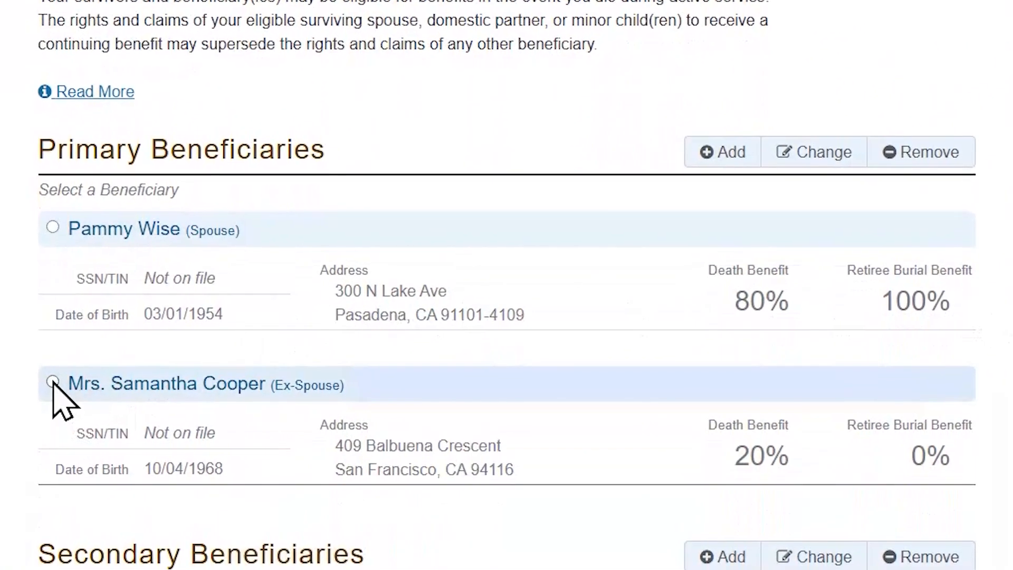
pyautogui.click(251, 388)
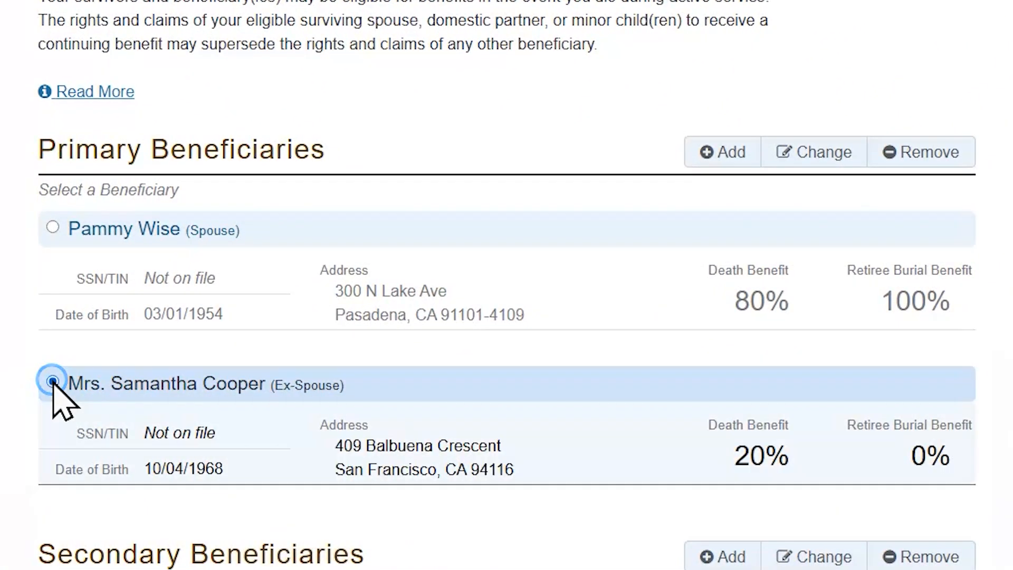
pyautogui.click(824, 162)
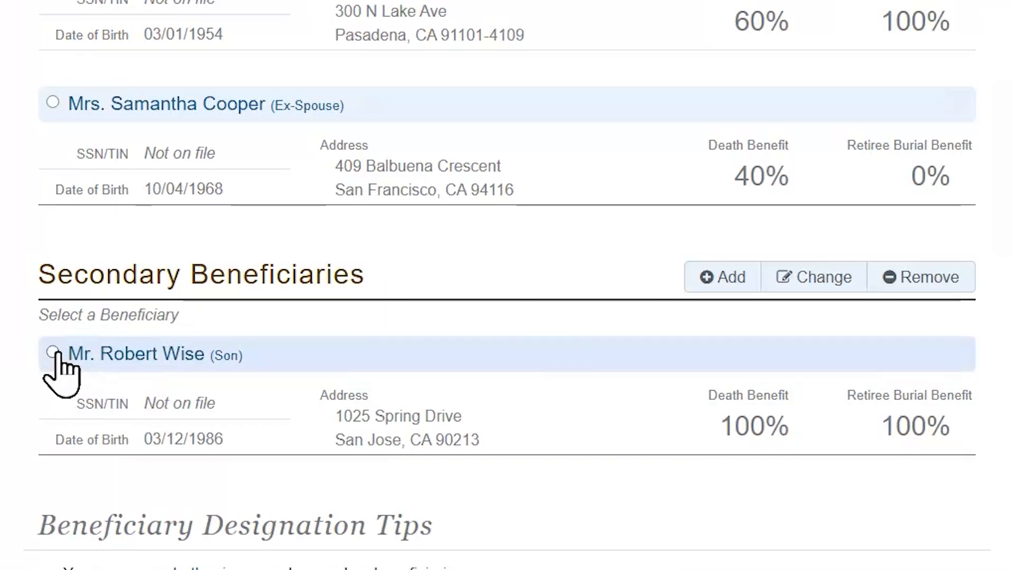
# - Select the son among the secondary beneficiaries and start removing him
pyautogui.click(54, 352)
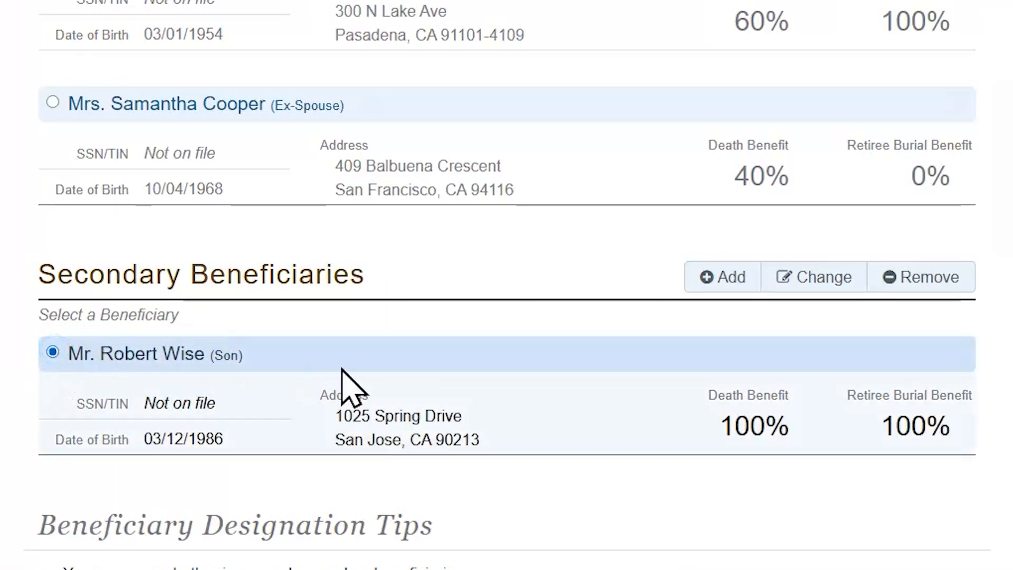
pyautogui.click(942, 288)
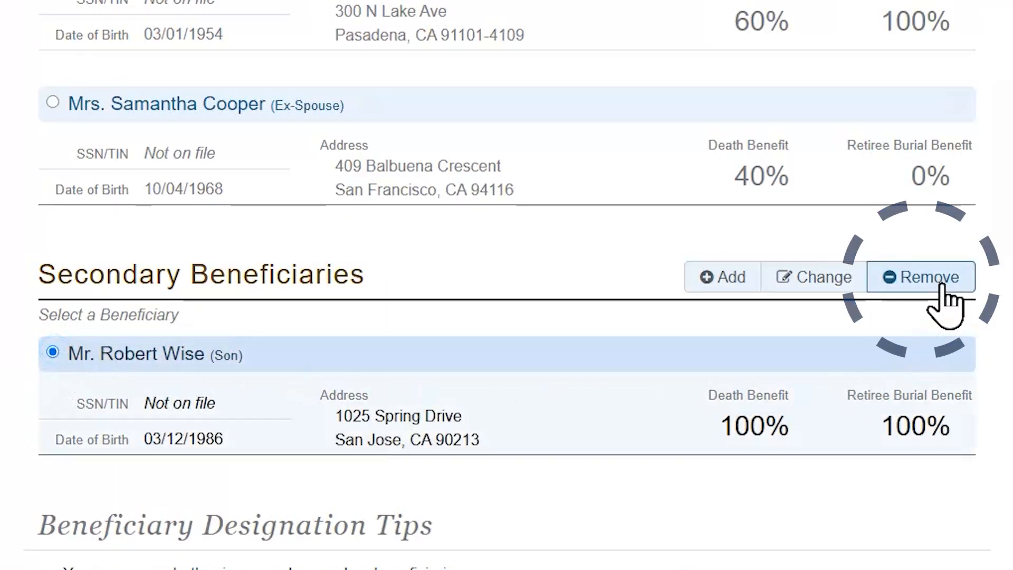
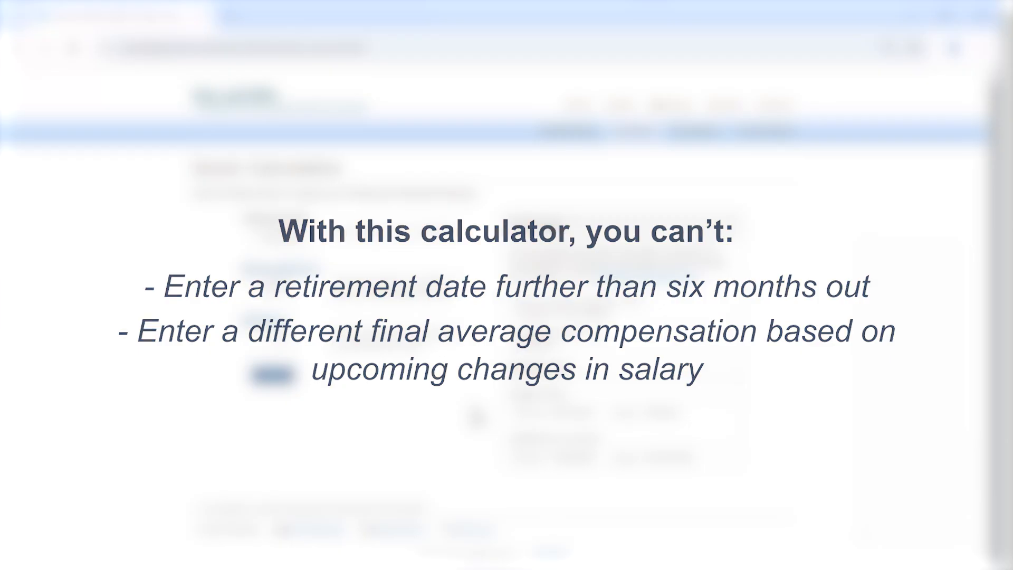
# - Run the quick retirement benefit calculation and look through the estimate results
pyautogui.click(270, 375)
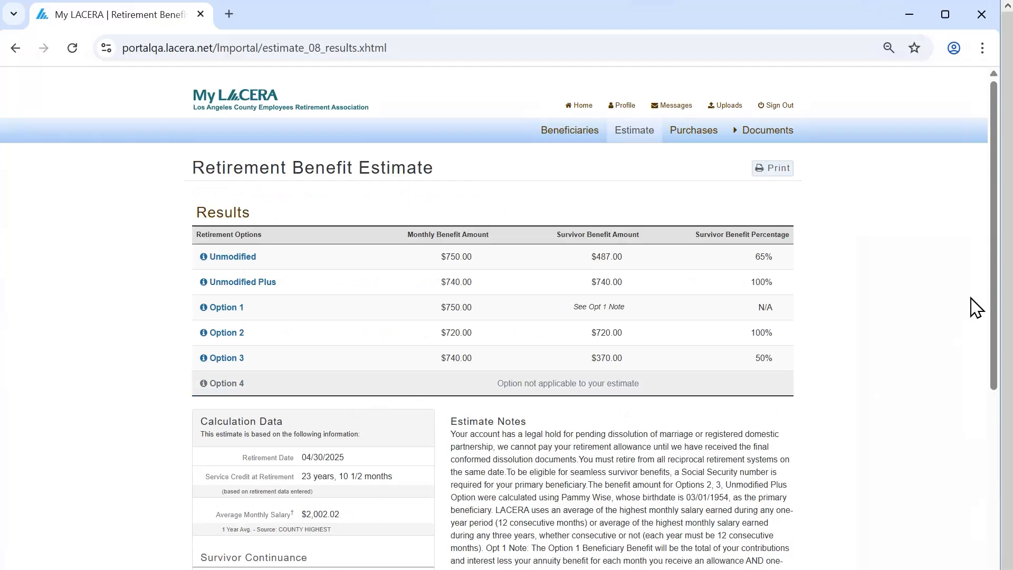
pyautogui.moveTo(992, 264); pyautogui.dragTo(967, 442)
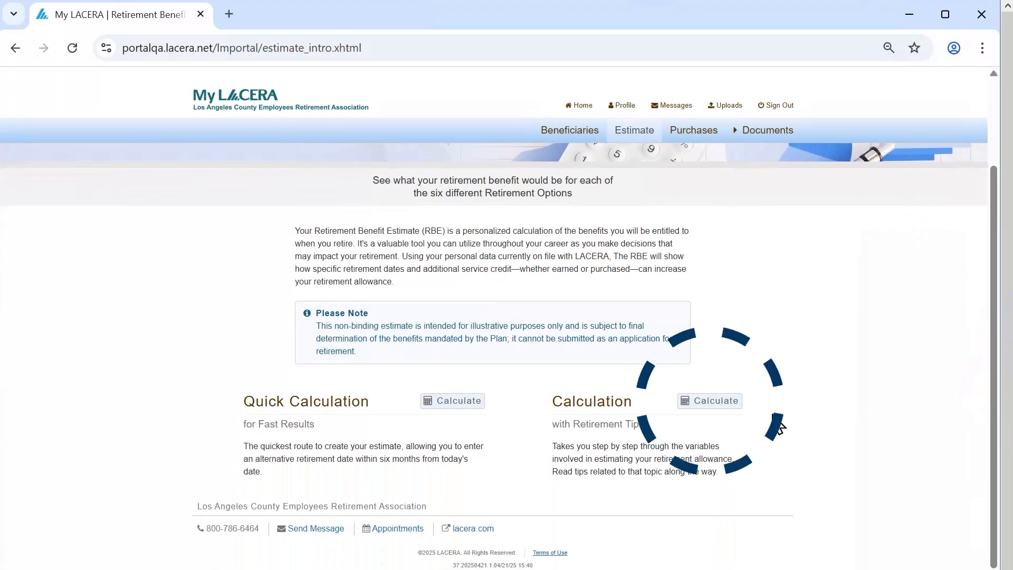
# - Run the benefit calculation with retirement tips, accepting retirement date 04/30/2025, salary $2,002.02, Unmodified Plus 100% and Option 4 0%
pyautogui.click(710, 400)
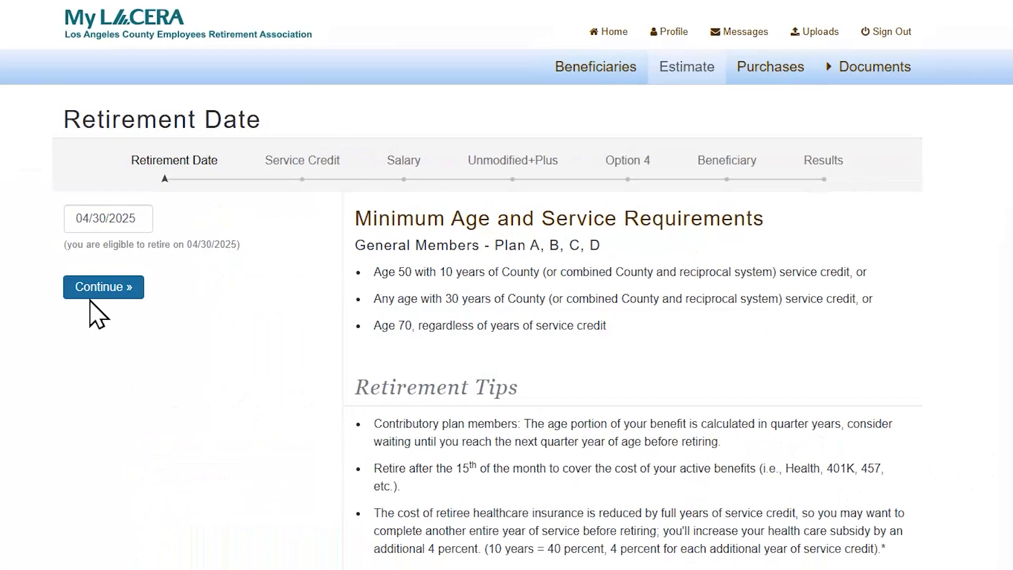
pyautogui.click(119, 292)
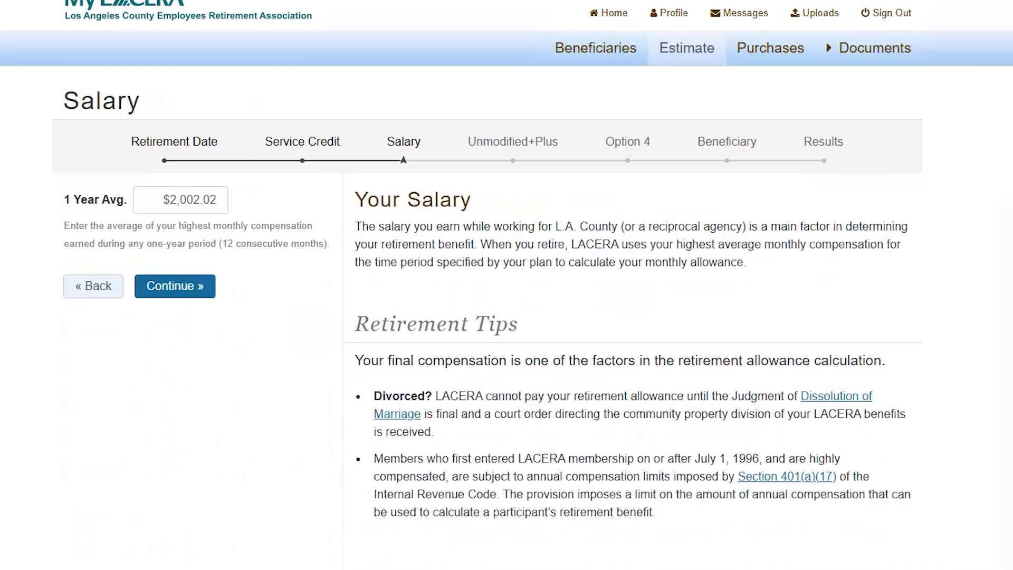
pyautogui.click(193, 285)
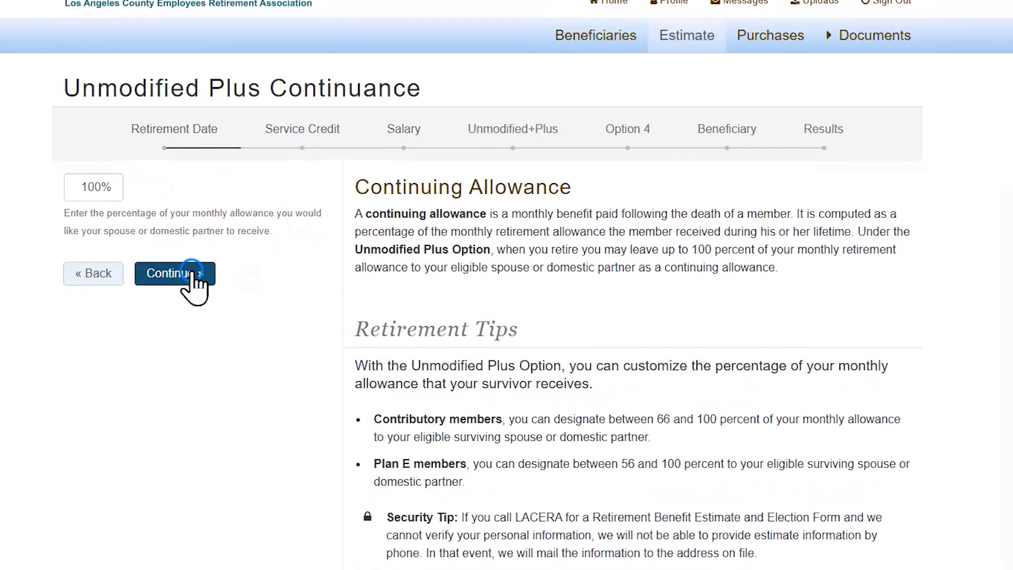
pyautogui.click(192, 276)
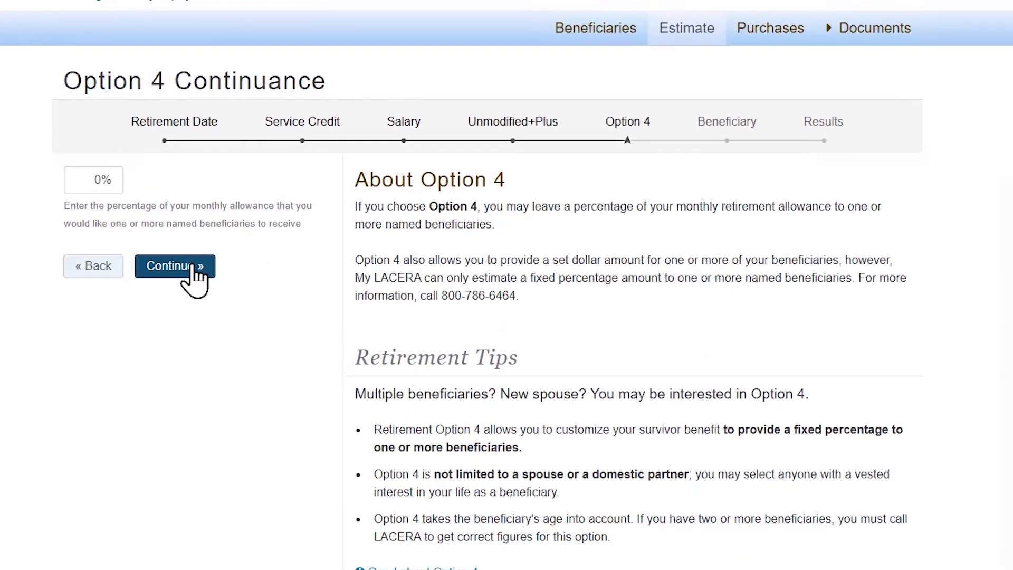
pyautogui.click(193, 273)
pyautogui.click(173, 507)
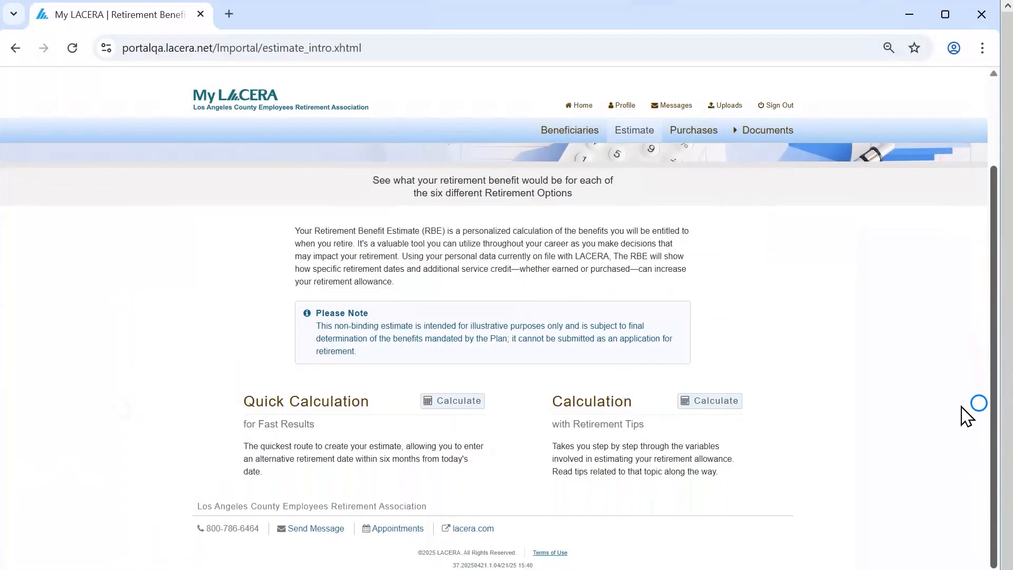
# - Run a quick benefit calculation and review the retirement options, calculation data and estimate notes in the results
pyautogui.click(455, 402)
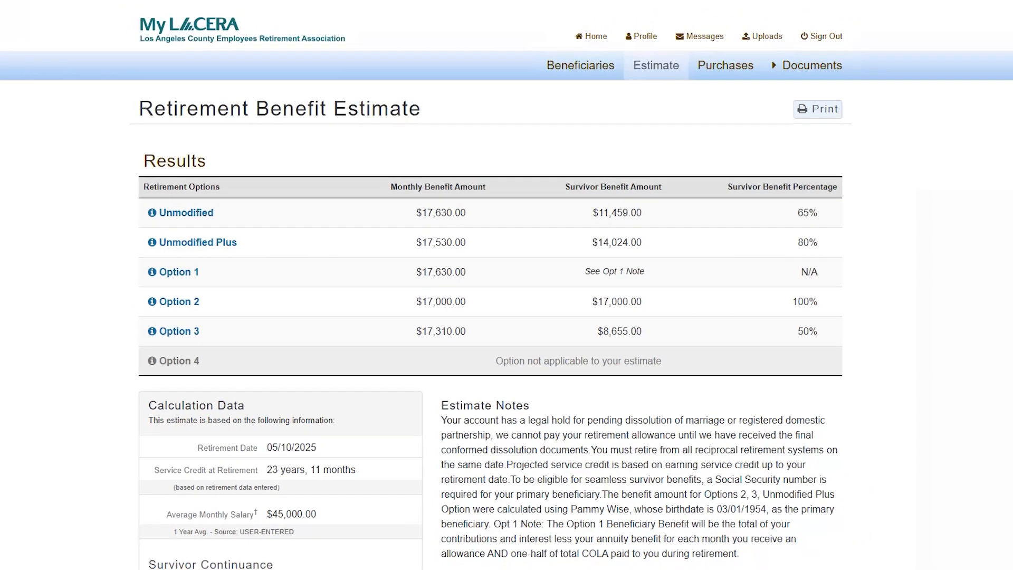
pyautogui.scroll(-4, 490, 324)
pyautogui.scroll(-2, 491, 325)
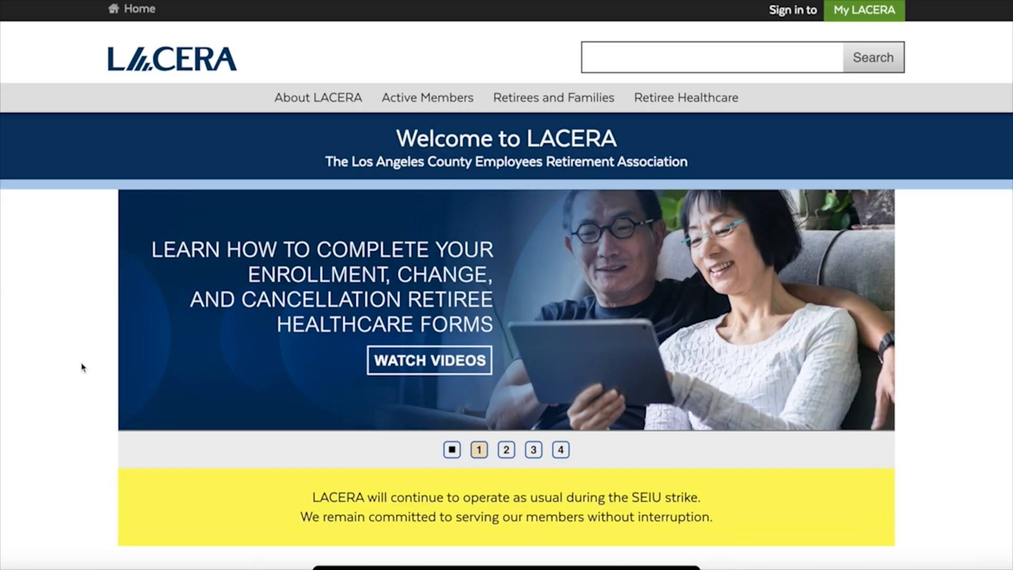
# - Find the Resource Center on the LACERA public website and open its Video Library
pyautogui.scroll(-6, 82, 367)
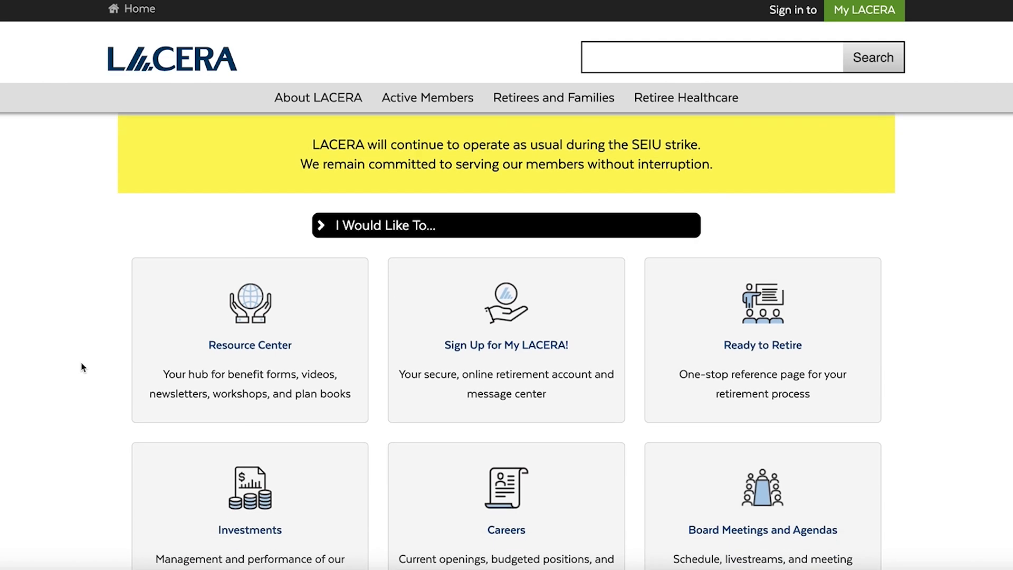
pyautogui.click(243, 353)
pyautogui.scroll(-1, 133, 363)
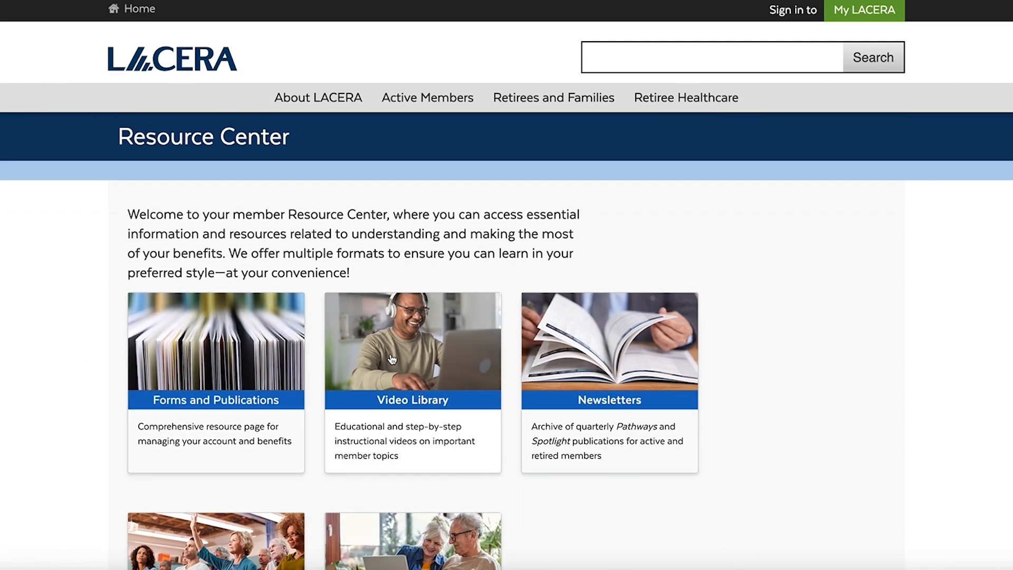
pyautogui.click(390, 353)
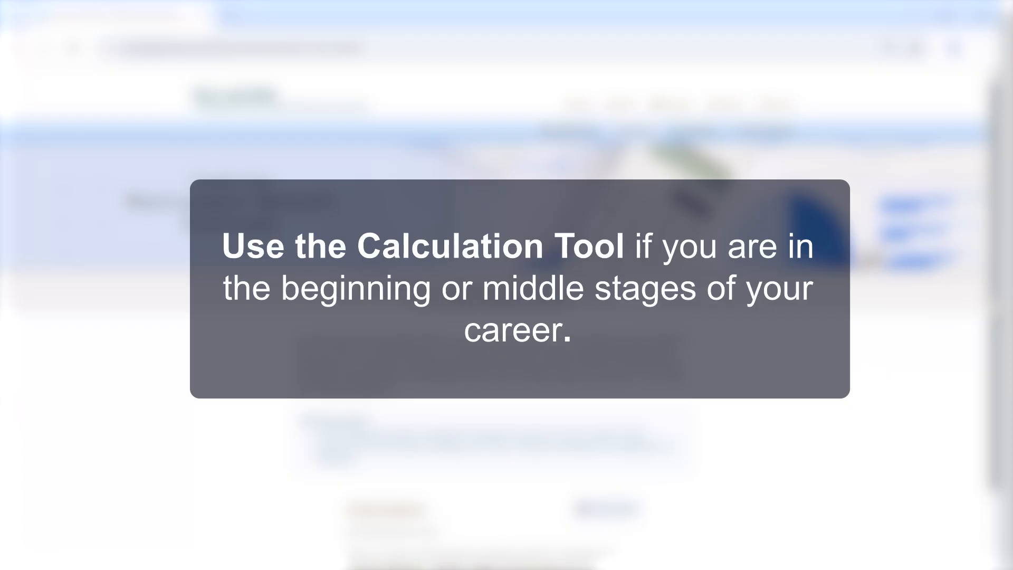
# - Start the calculation with retirement tips, accepting retirement date 04/30/2025 and salary averages of $2,002.02 and $1,001.01
pyautogui.moveTo(994, 307); pyautogui.dragTo(981, 396)
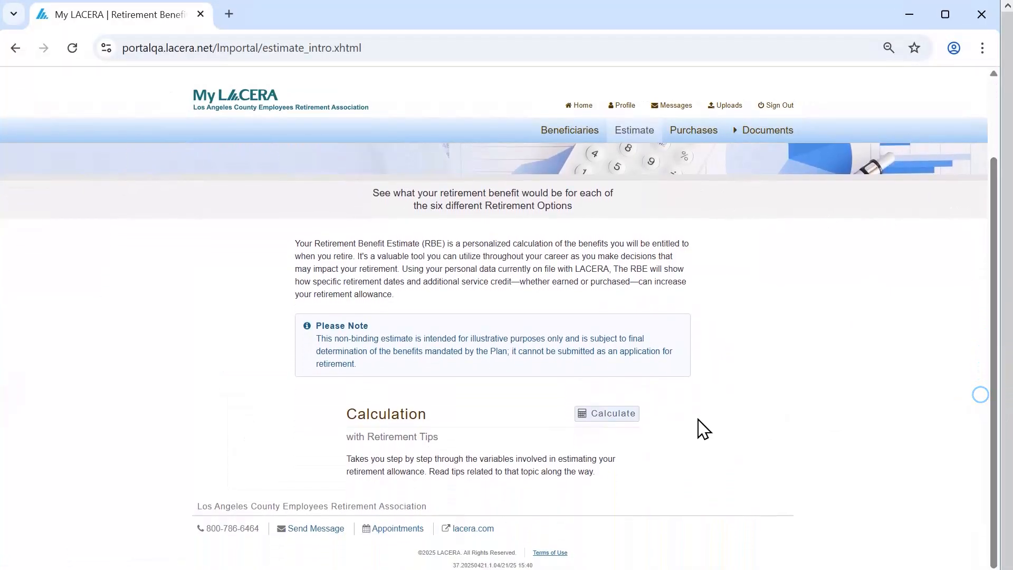
pyautogui.click(631, 421)
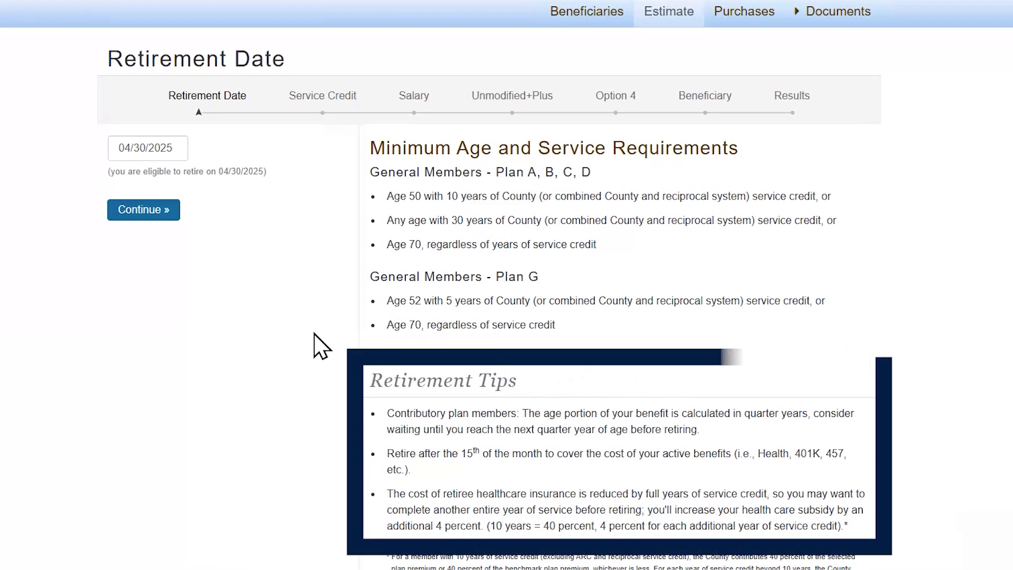
pyautogui.click(159, 213)
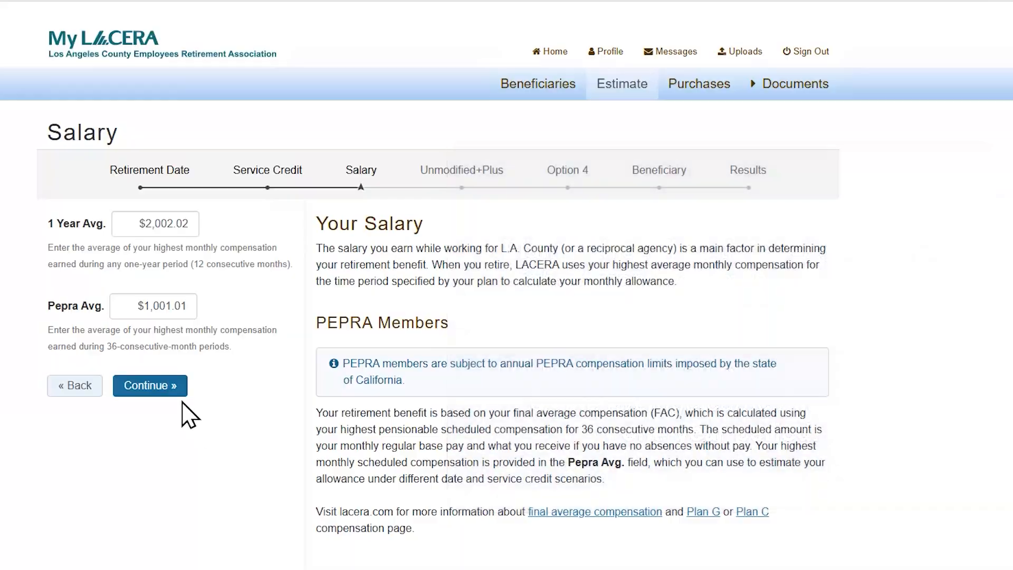
pyautogui.click(167, 385)
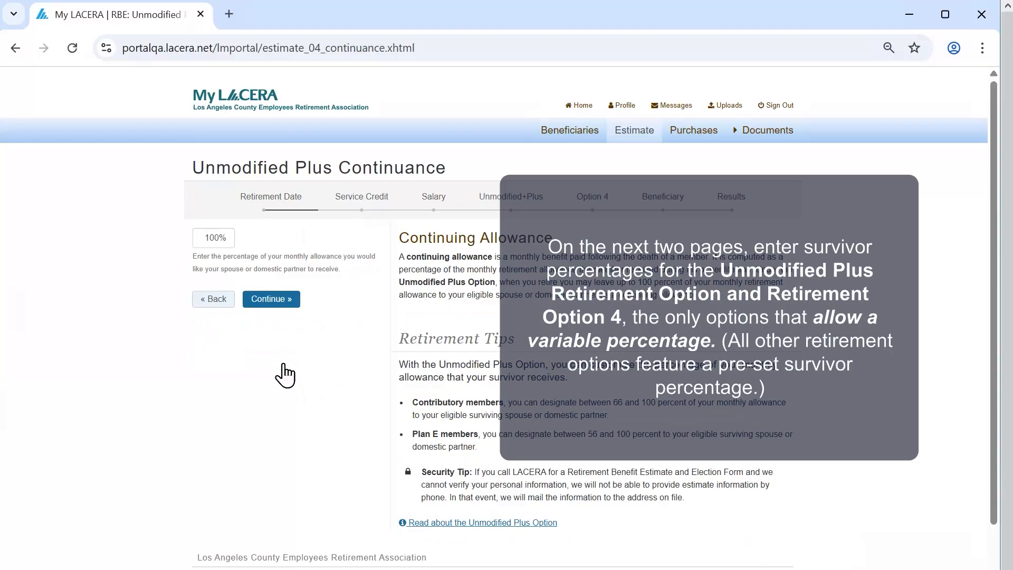
# - Read the Unmodified Plus Option explanation, keep the 100% continuance and open the further information about Option 4
pyautogui.click(449, 522)
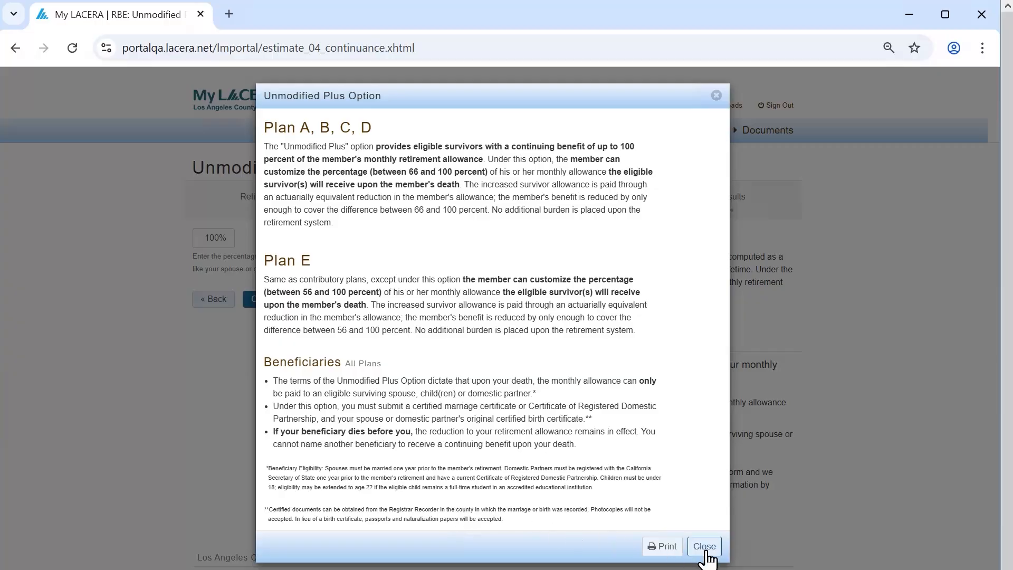
pyautogui.click(705, 547)
pyautogui.click(271, 299)
pyautogui.click(435, 517)
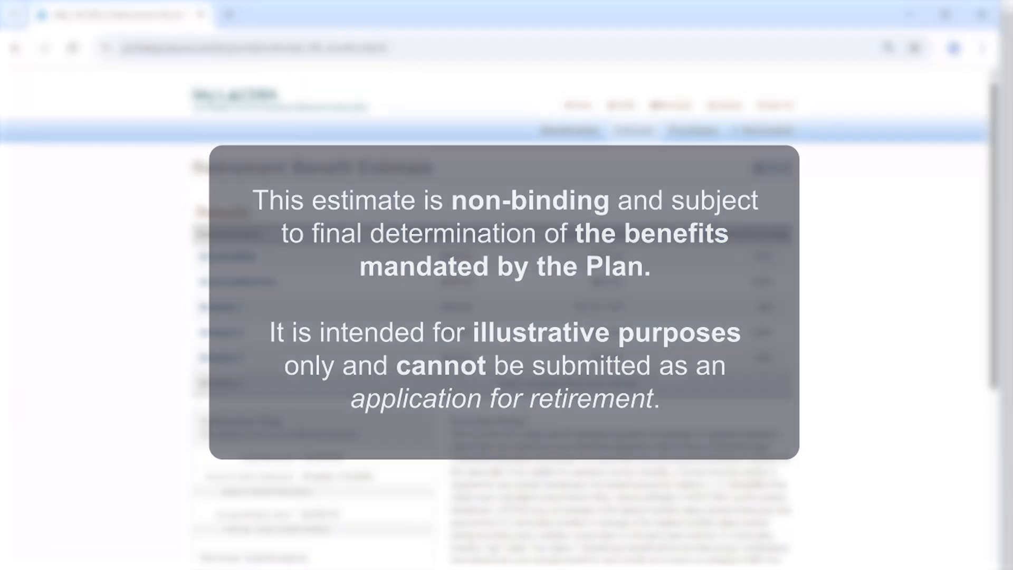
# - Review the estimate's calculation data, beneficiaries and notes, and start another estimate with Recalculate
pyautogui.scroll(-7, 990, 276)
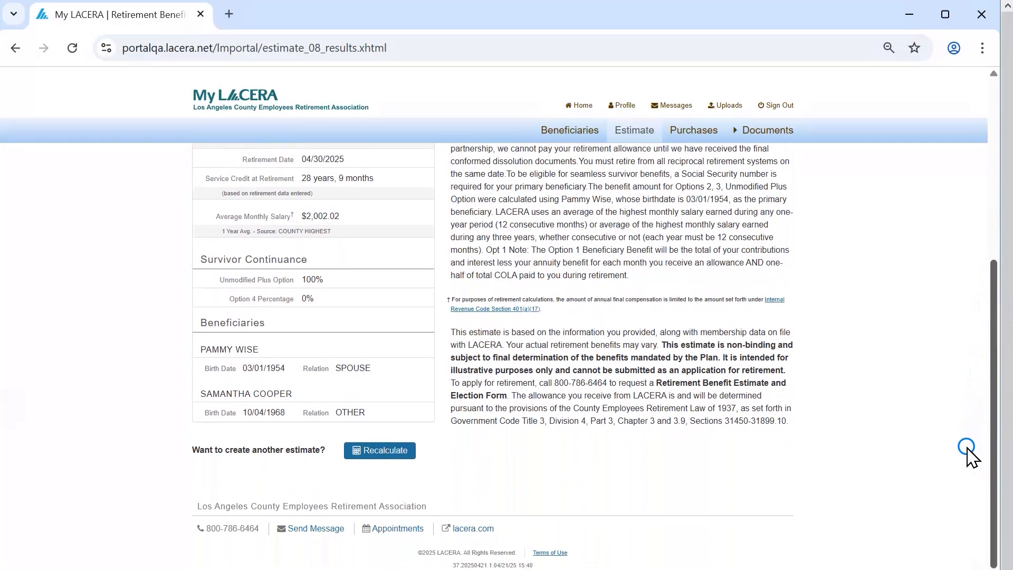
pyautogui.click(377, 454)
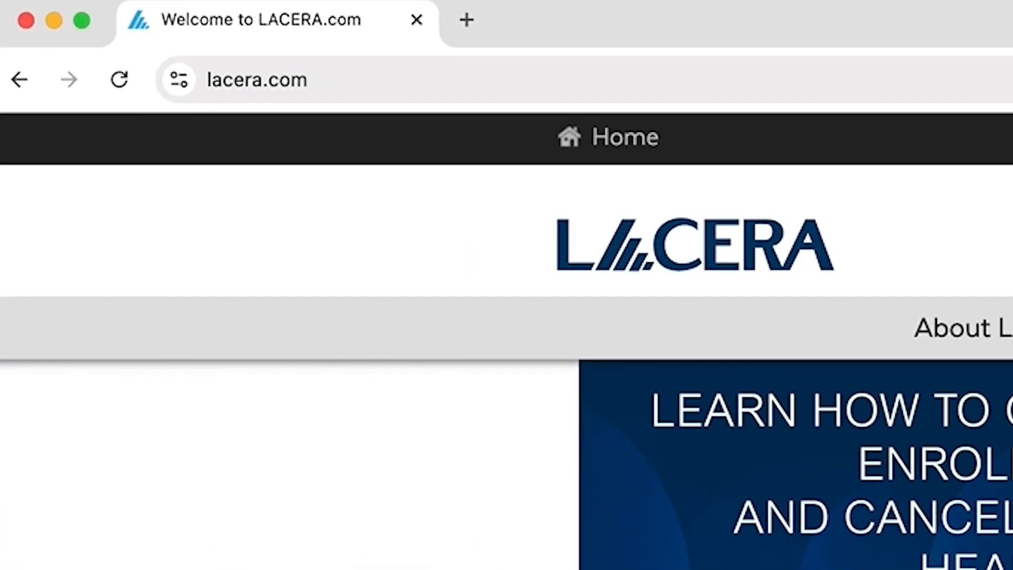
# - Open the Resource Center from the lacera.com home page and look through its member resources
pyautogui.scroll(-5, 63, 393)
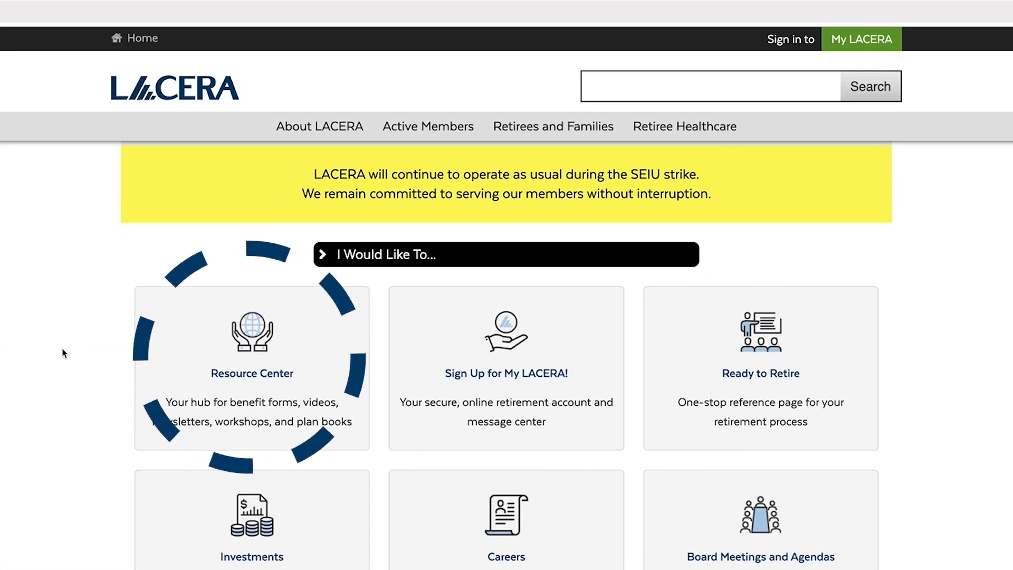
pyautogui.click(243, 361)
pyautogui.scroll(-2, 130, 355)
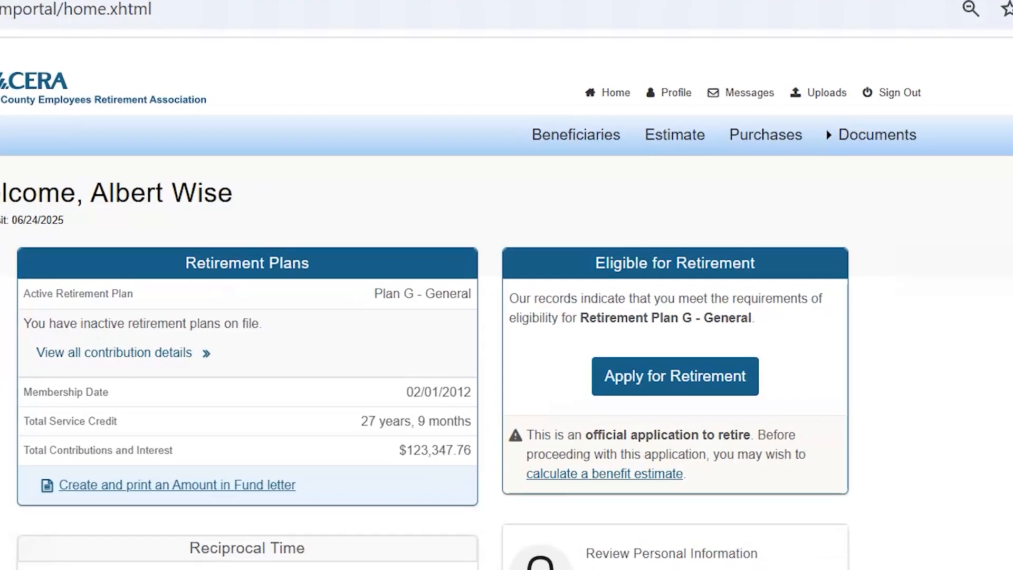
# - Start a service credit purchase application in My LACERA and choose Permanent County Service as the category to purchase
pyautogui.click(760, 139)
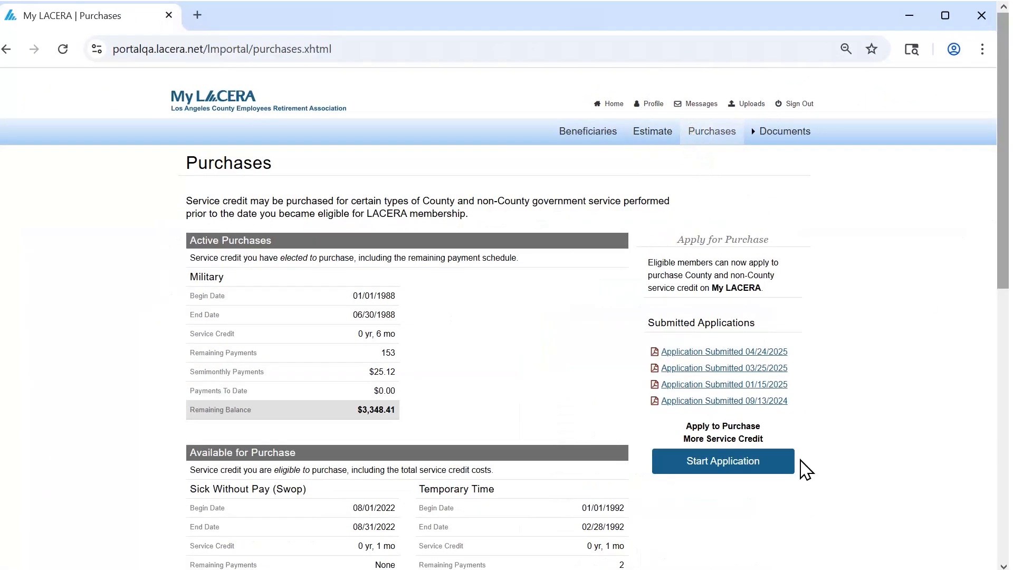
pyautogui.click(763, 475)
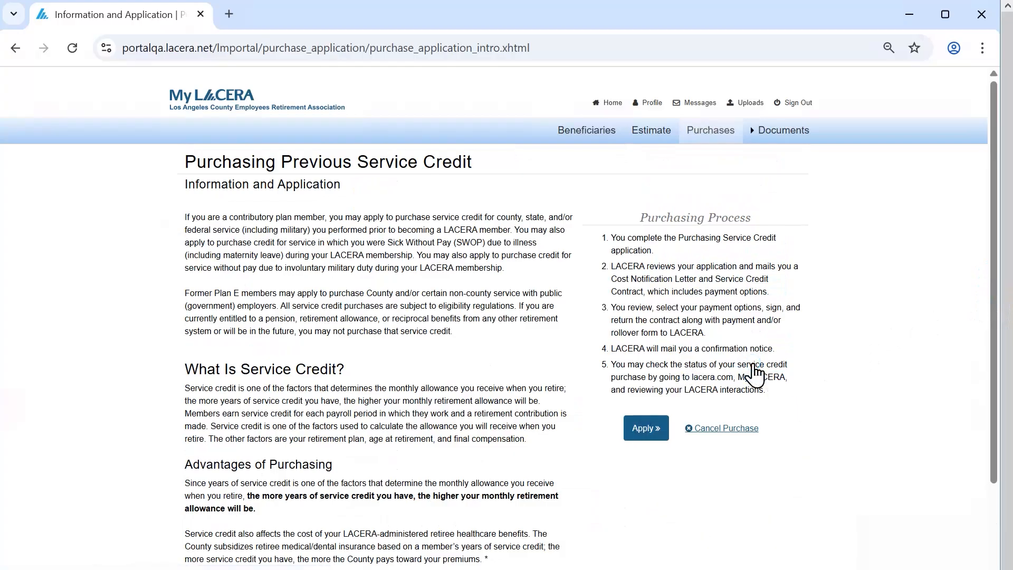
pyautogui.click(643, 434)
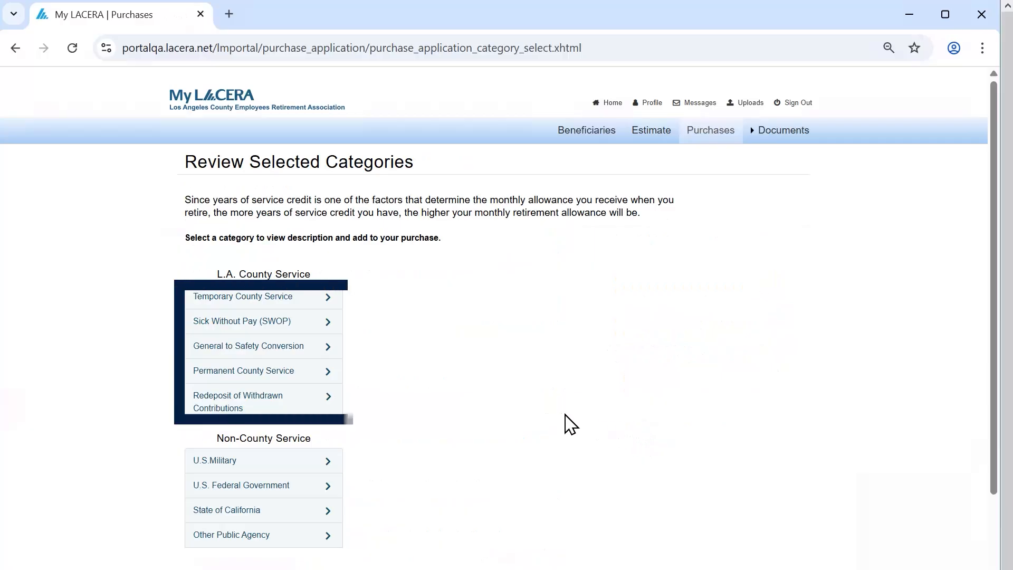
pyautogui.click(317, 372)
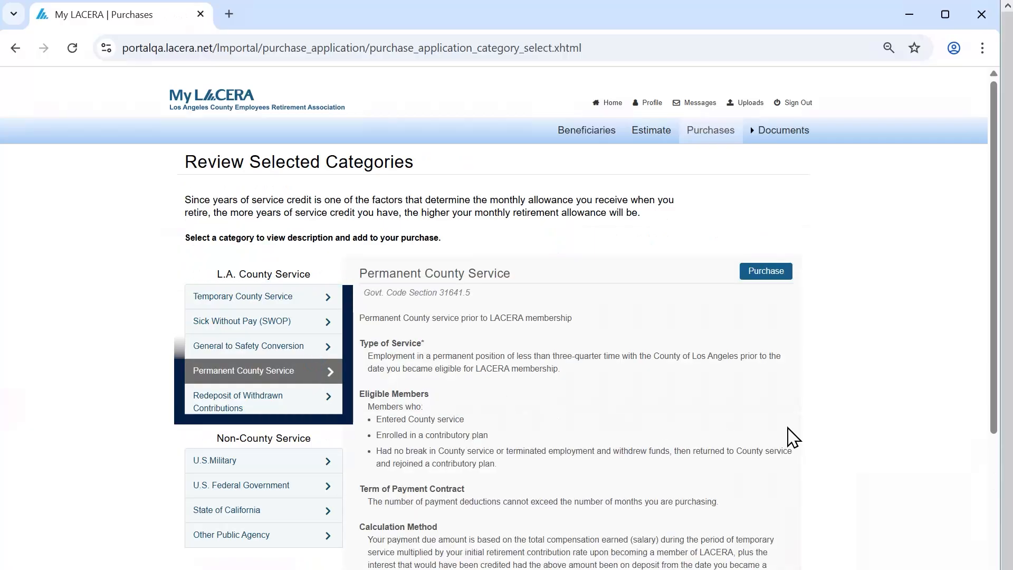
pyautogui.scroll(-2, 984, 380)
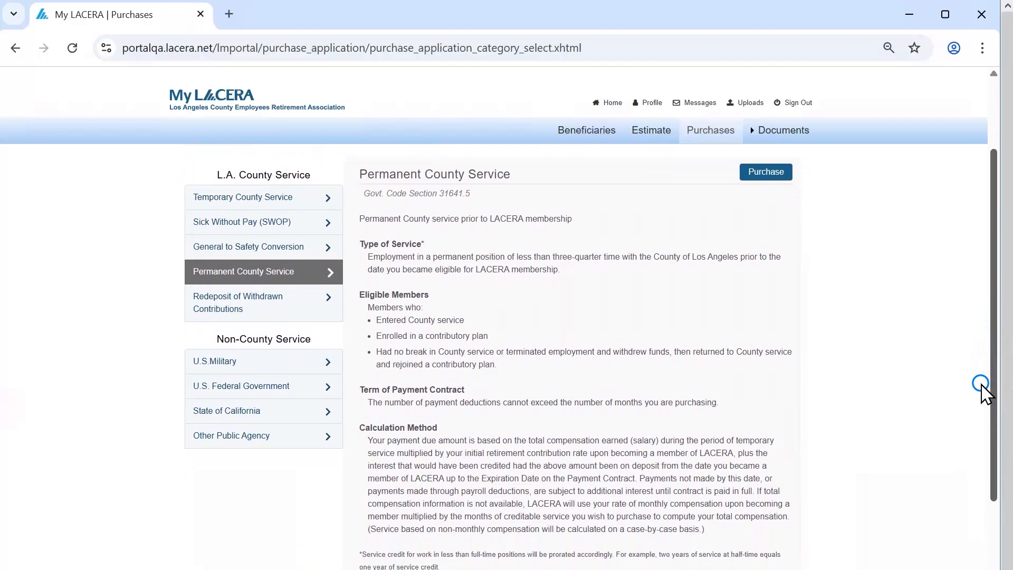
pyautogui.click(764, 184)
# - Set the Permanent County Service start date to 10/10/2002 and end date to 10/10/2010, and continue to the category review
pyautogui.click(253, 265)
pyautogui.write('10/10/2002')
pyautogui.press('Tab')
pyautogui.write('10/10/2010')
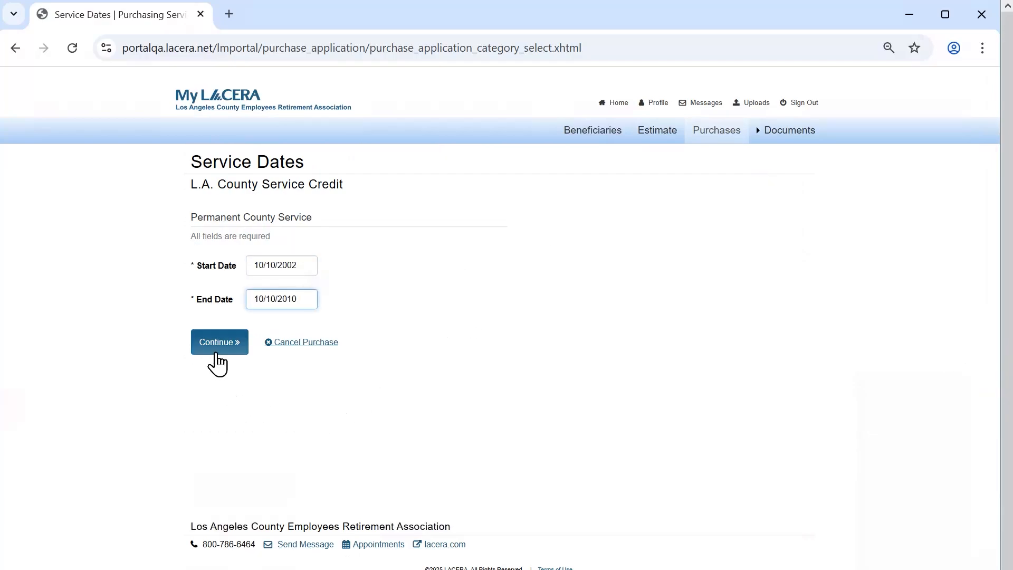
pyautogui.click(214, 348)
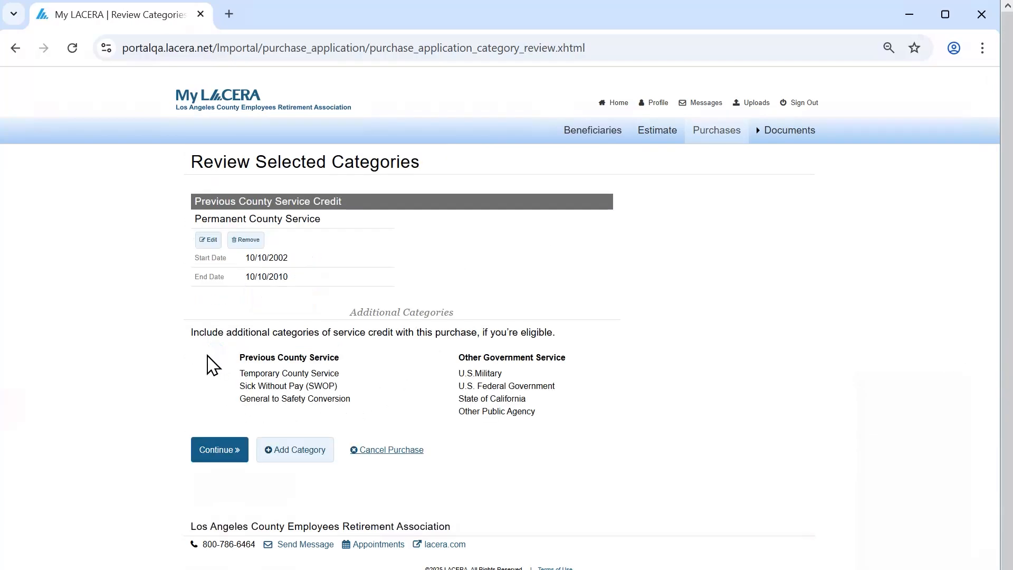
# - Accept the selected purchase category, sign the service credit application with a handwritten signature and submit it
pyautogui.click(213, 454)
pyautogui.moveTo(990, 316); pyautogui.dragTo(990, 501)
pyautogui.click(255, 293)
pyautogui.moveTo(209, 363)
pyautogui.mouseDown()
pyautogui.moveTo(262, 330)
pyautogui.moveTo(324, 354)
pyautogui.mouseUp()
pyautogui.moveTo(296, 341); pyautogui.dragTo(328, 333)
pyautogui.moveTo(363, 333); pyautogui.dragTo(372, 318)
pyautogui.moveTo(381, 364); pyautogui.dragTo(414, 362)
pyautogui.click(227, 482)
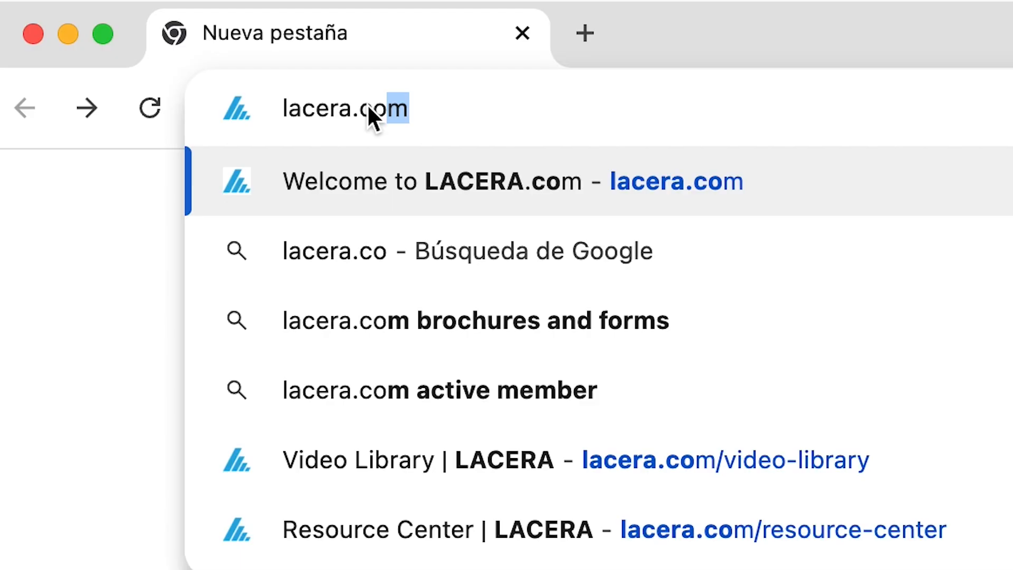
# - Go to lacera.com and read the Purchasing Service Credit page in the Service Credit information for active members
pyautogui.write('m')
pyautogui.press('Return')
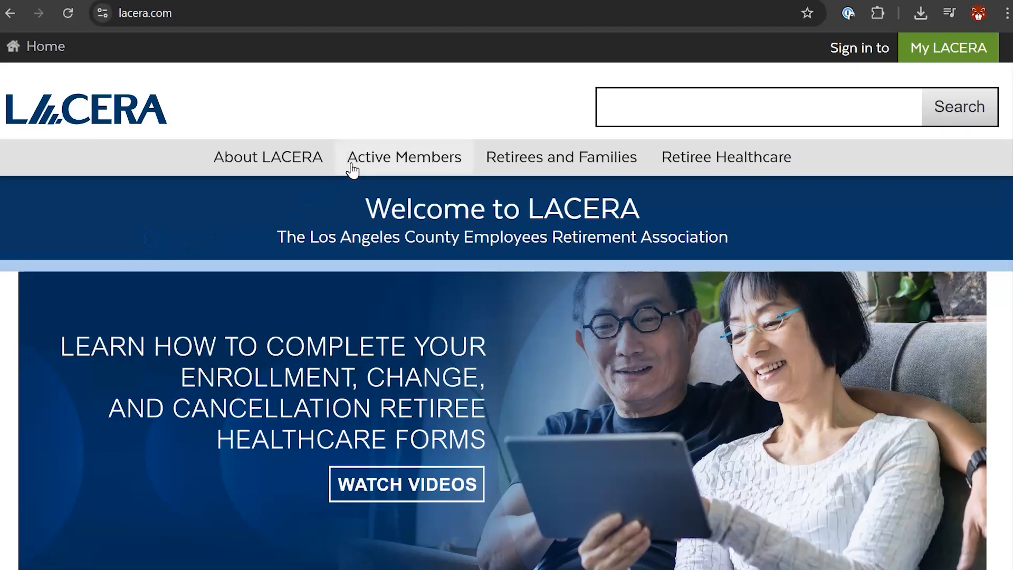
pyautogui.click(357, 158)
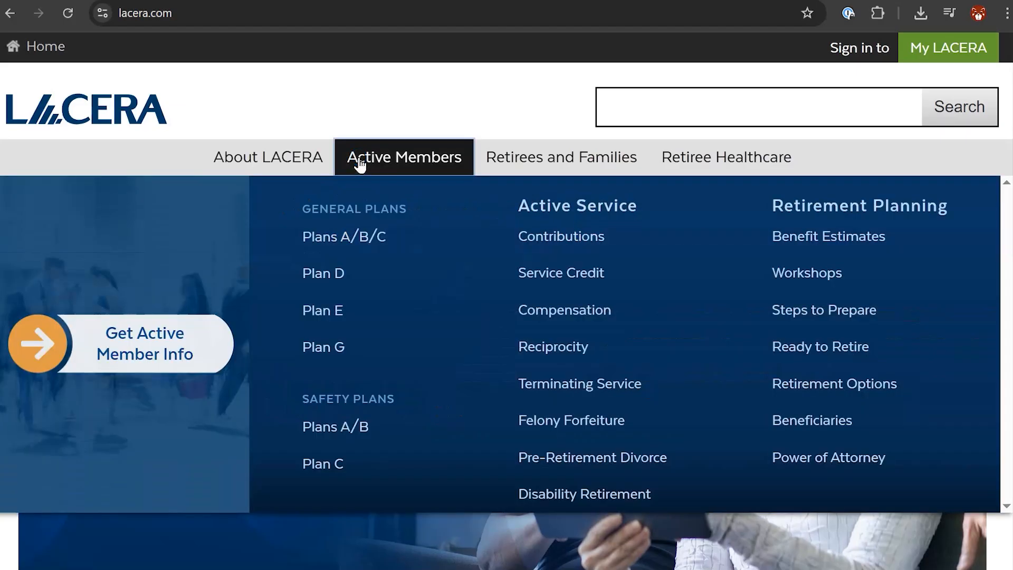
pyautogui.click(546, 273)
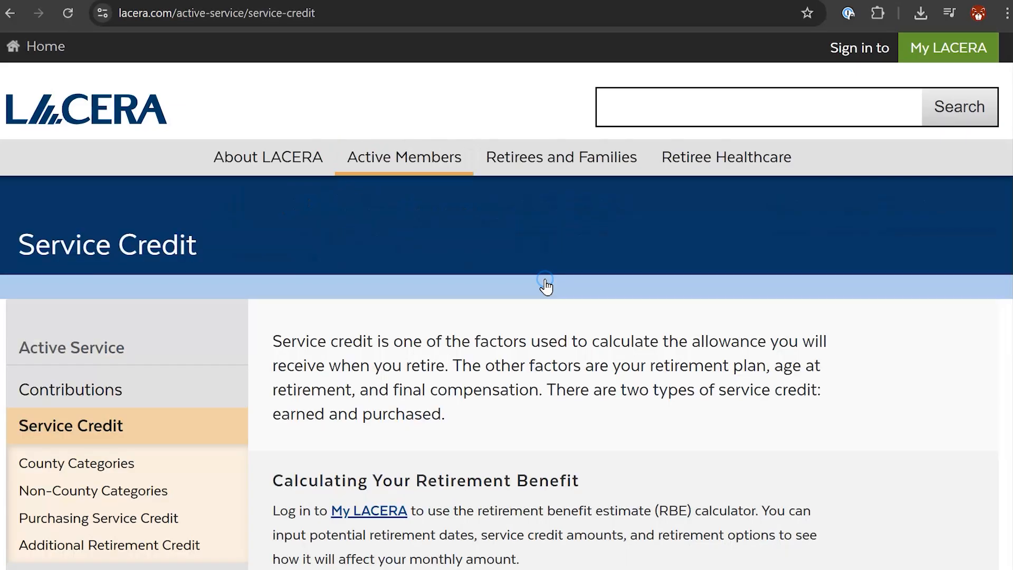
pyautogui.click(152, 518)
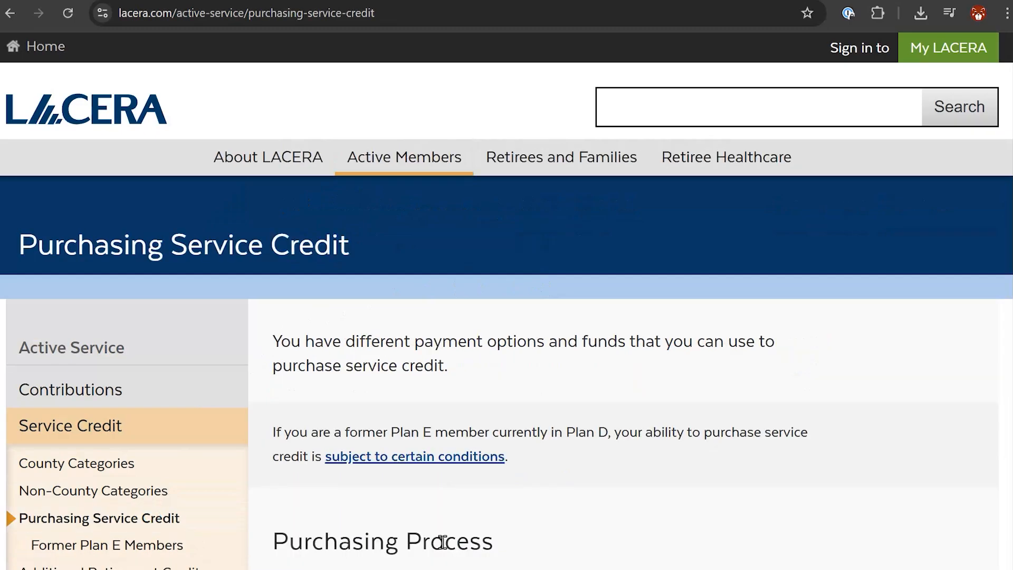
pyautogui.moveTo(1012, 304); pyautogui.dragTo(988, 549)
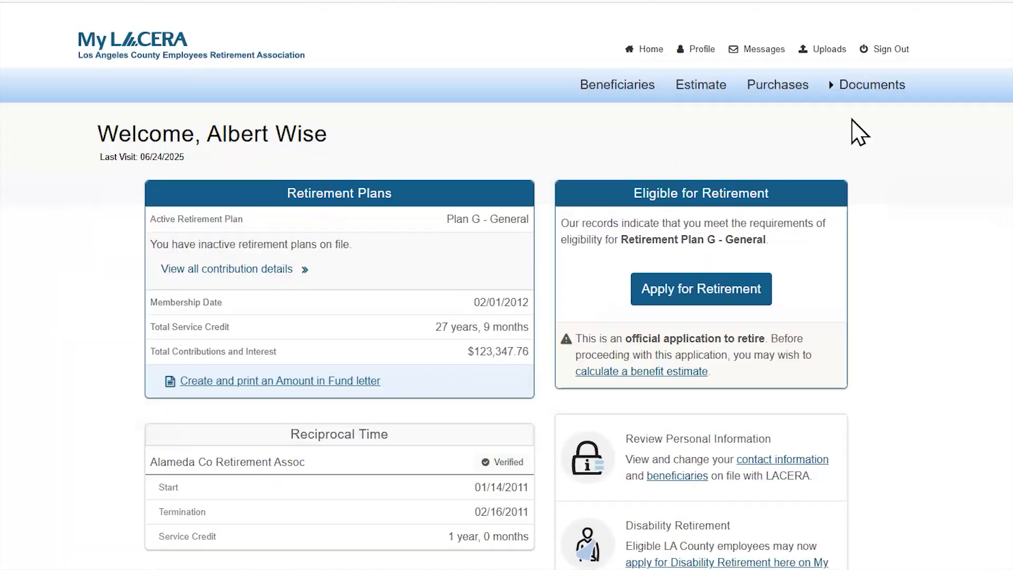
# - Open the list of account interactions among the member's documents in My LACERA
pyautogui.click(929, 95)
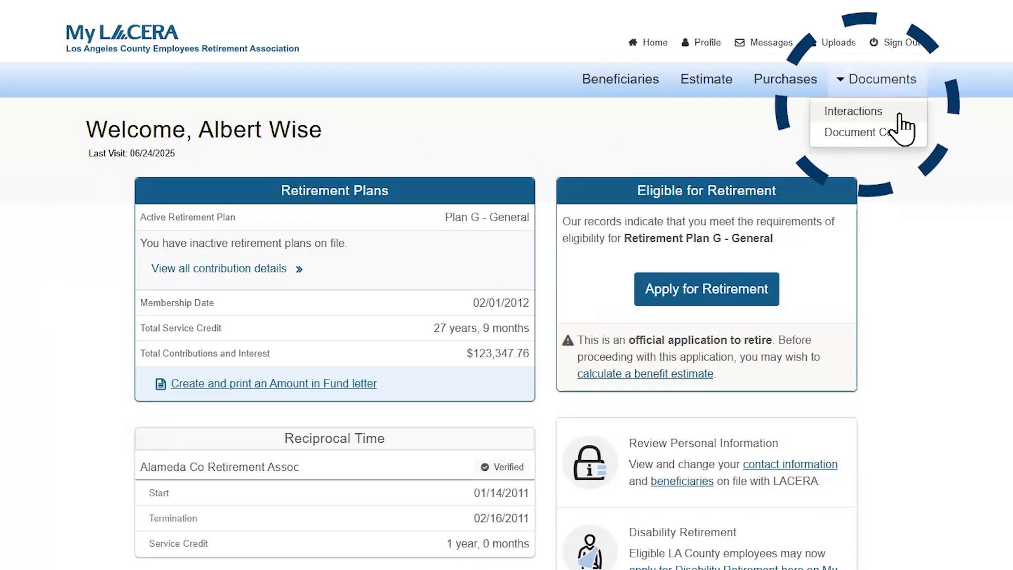
pyautogui.click(898, 113)
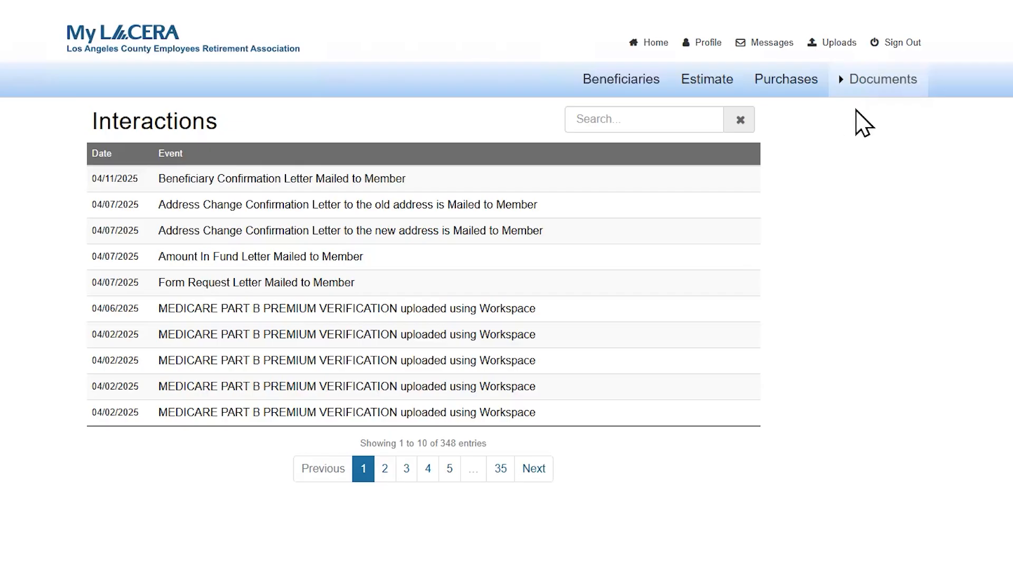
# - Open another section of the member's documents from the Interactions list
pyautogui.click(871, 84)
pyautogui.click(860, 132)
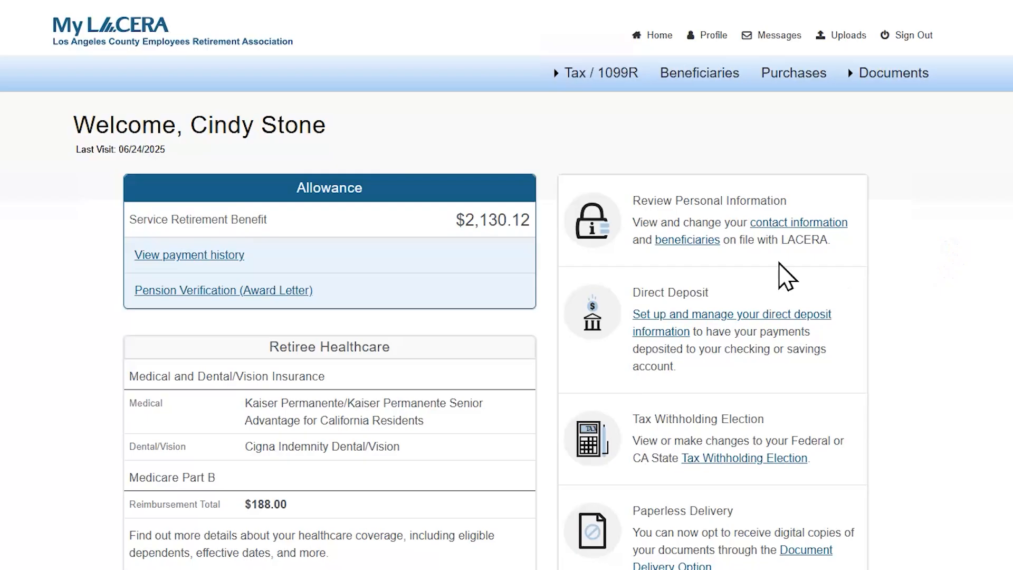
# - Open the Service Retirement Benefit letter from the retiree account's Pension Verification (Award Letter) page
pyautogui.click(291, 299)
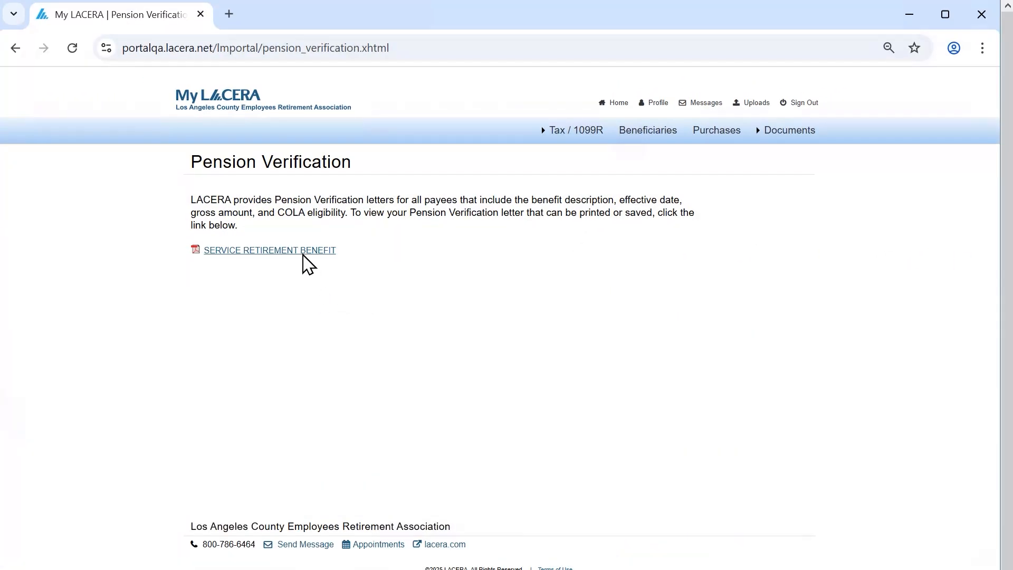
pyautogui.click(301, 253)
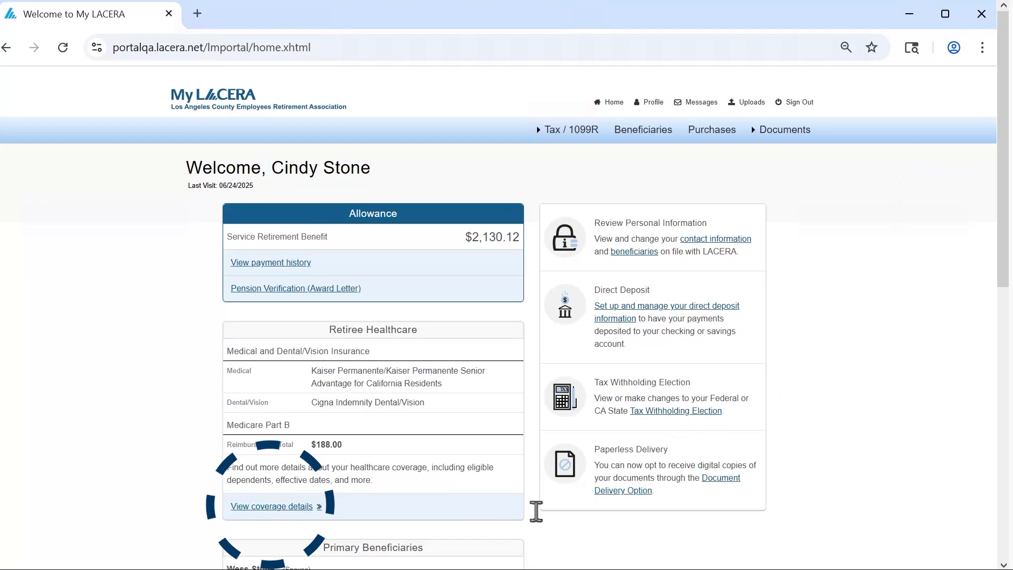
# - View the retiree healthcare coverage details and open the beneficiary records through Primary Beneficiaries on the home page
pyautogui.click(278, 507)
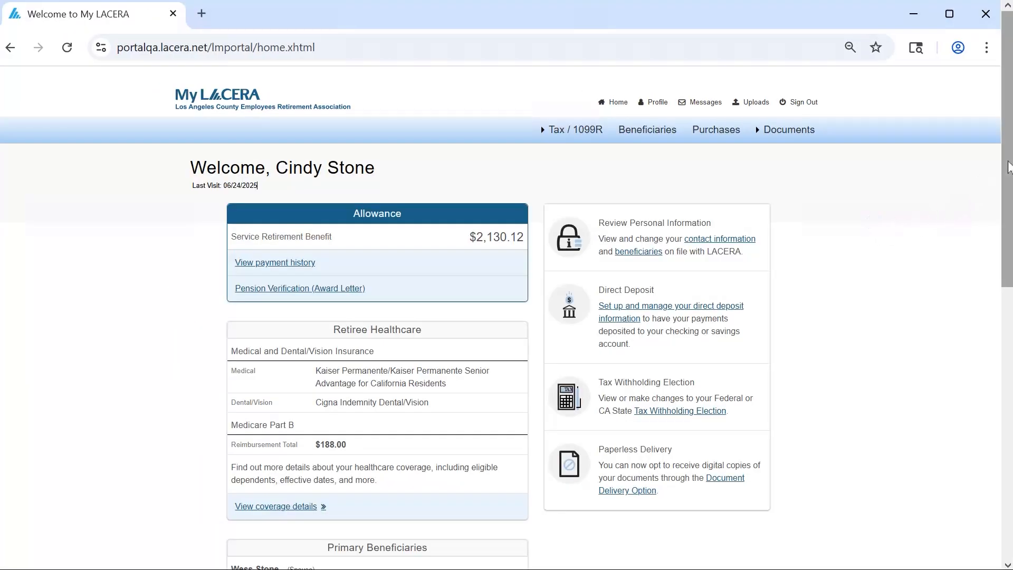
pyautogui.moveTo(997, 164); pyautogui.dragTo(982, 260)
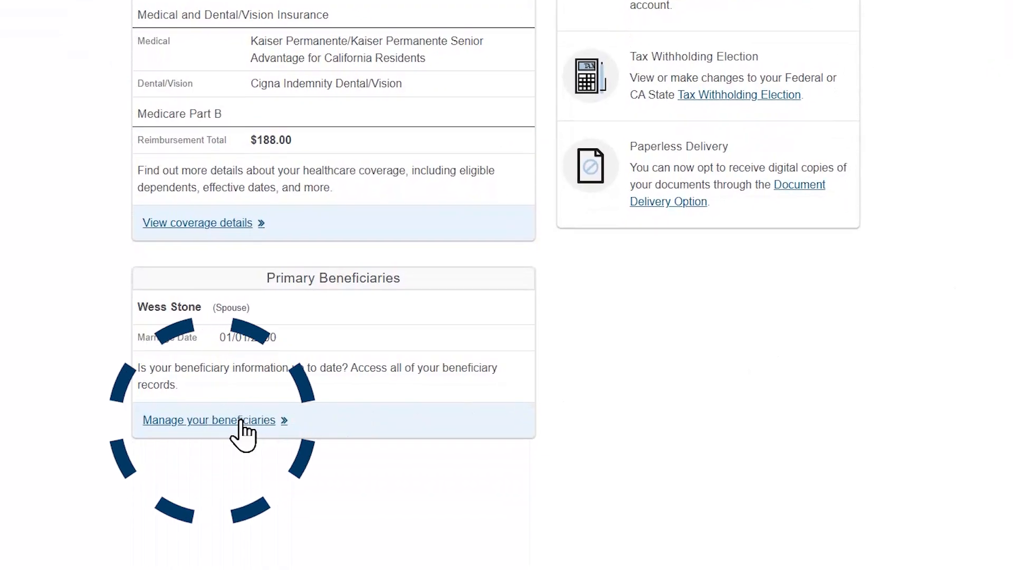
pyautogui.click(240, 421)
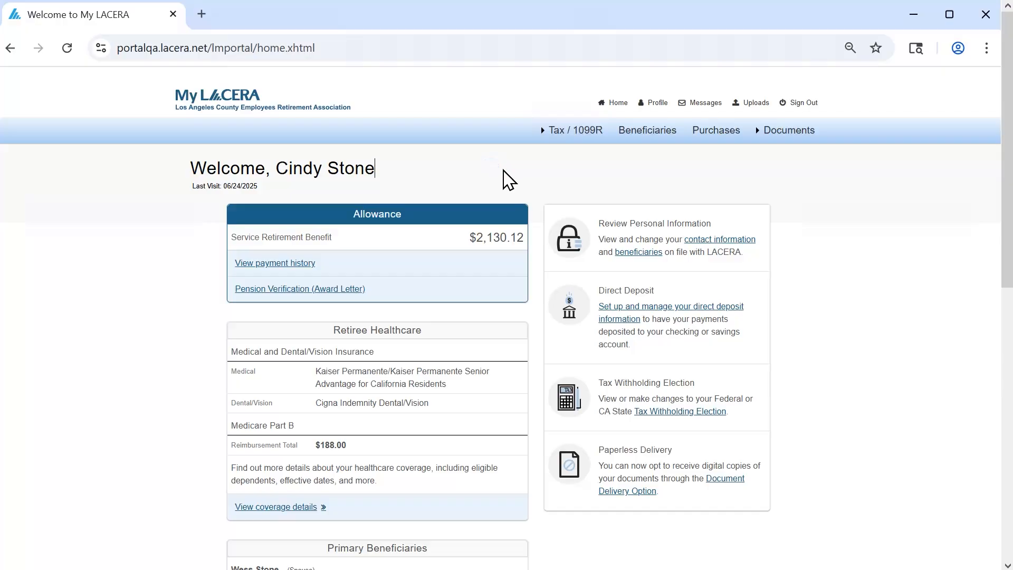
# - Check the Tax / 1099R options, and open lacera.com's Changing Your Withholding page within the Retirement Payments tax requirements
pyautogui.click(593, 138)
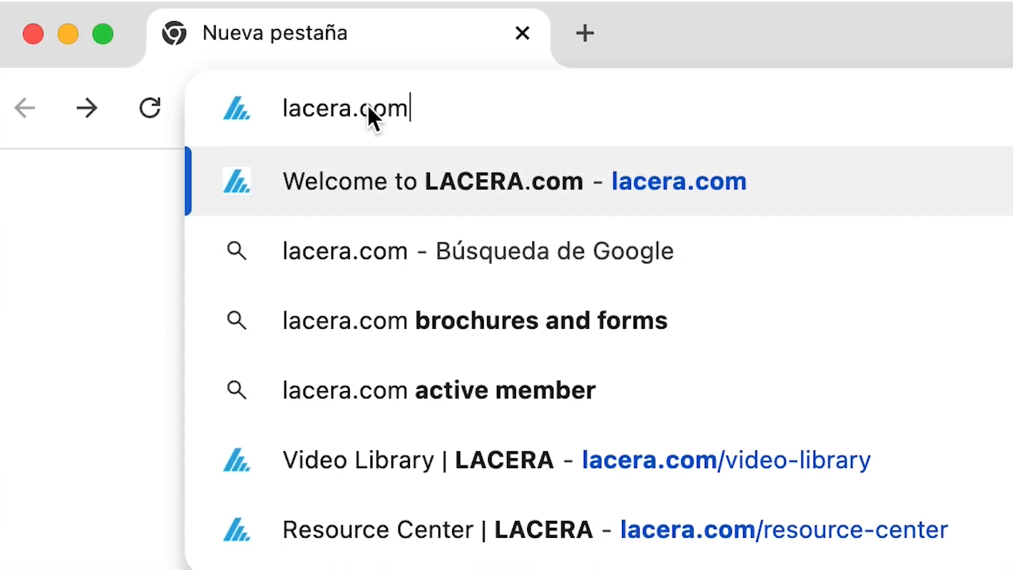
pyautogui.press('Return')
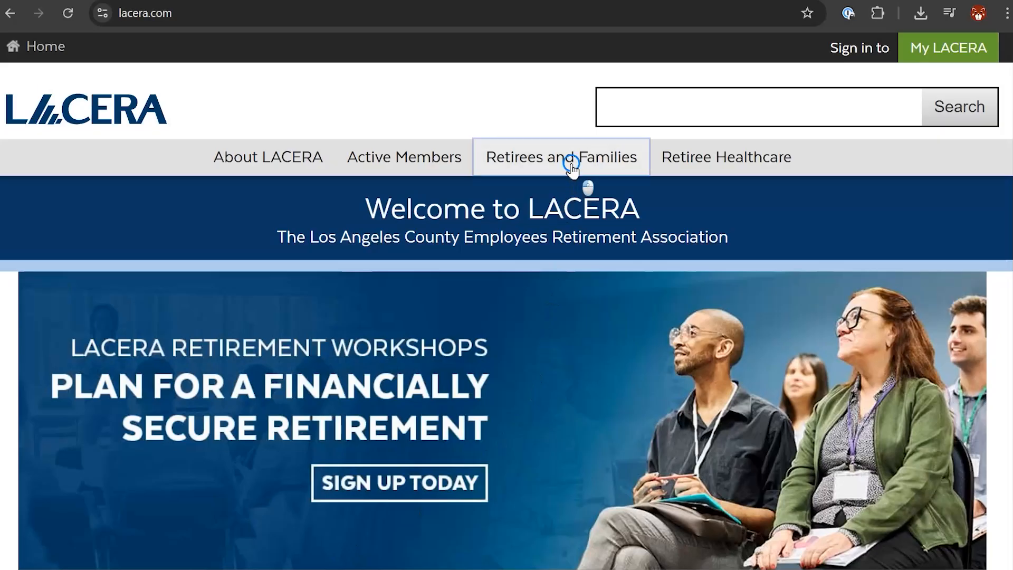
pyautogui.moveTo(572, 167)
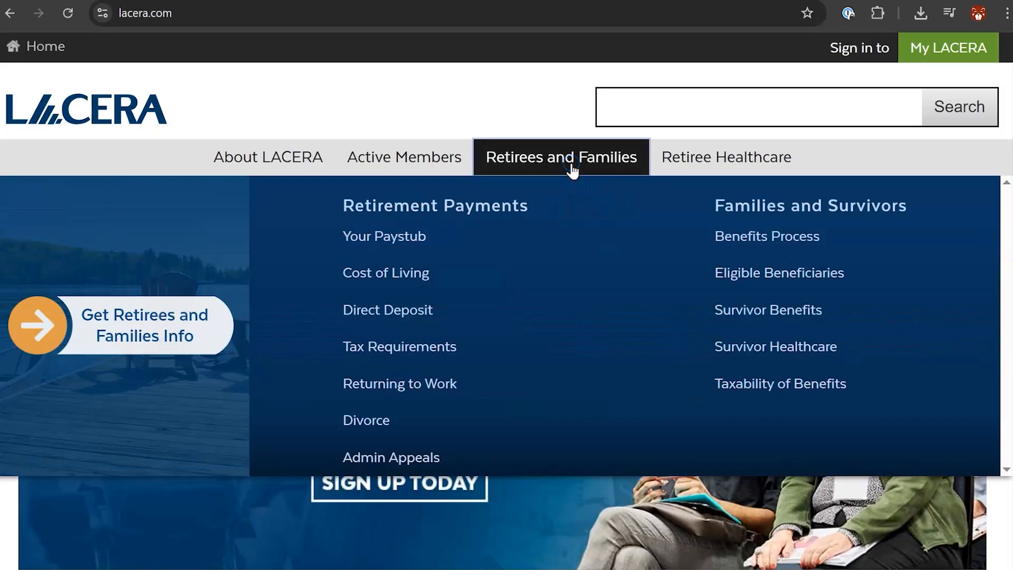
pyautogui.click(460, 208)
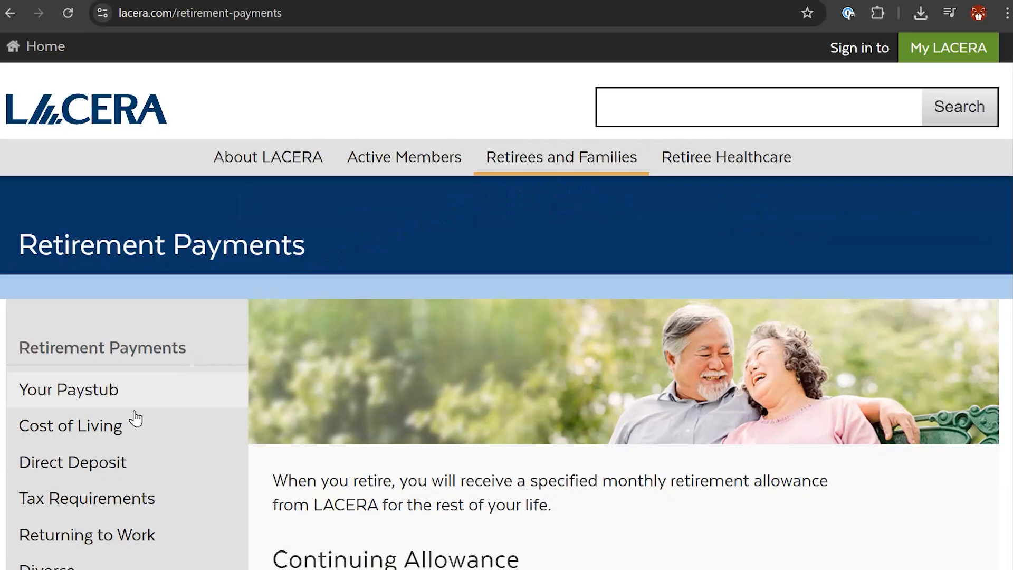
pyautogui.click(98, 502)
pyautogui.click(87, 539)
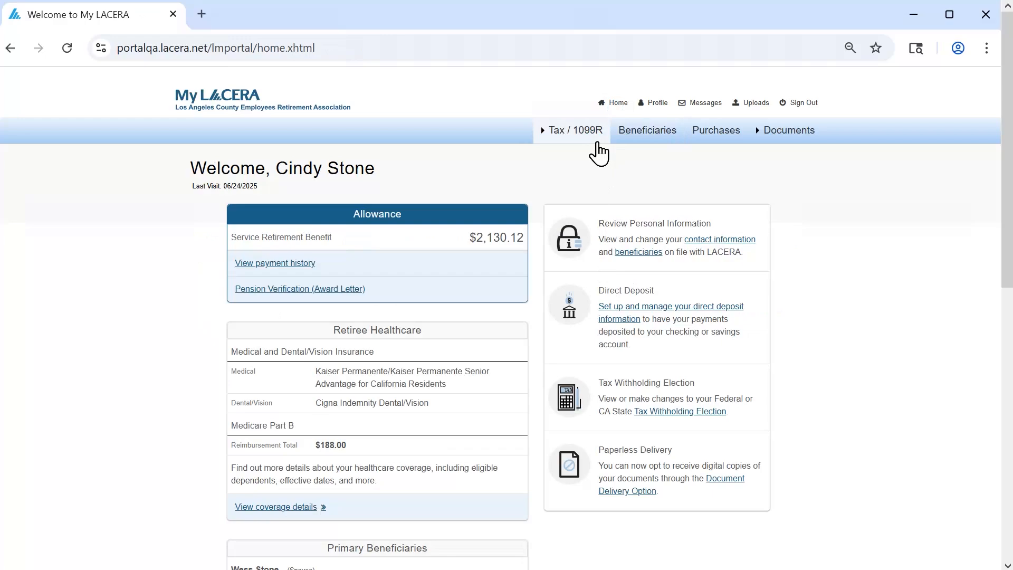
# - Adjust the federal withholding election in My LACERA, choosing married filing jointly or qualifying surviving spouse and No Withholding on Form W-4P
pyautogui.click(598, 142)
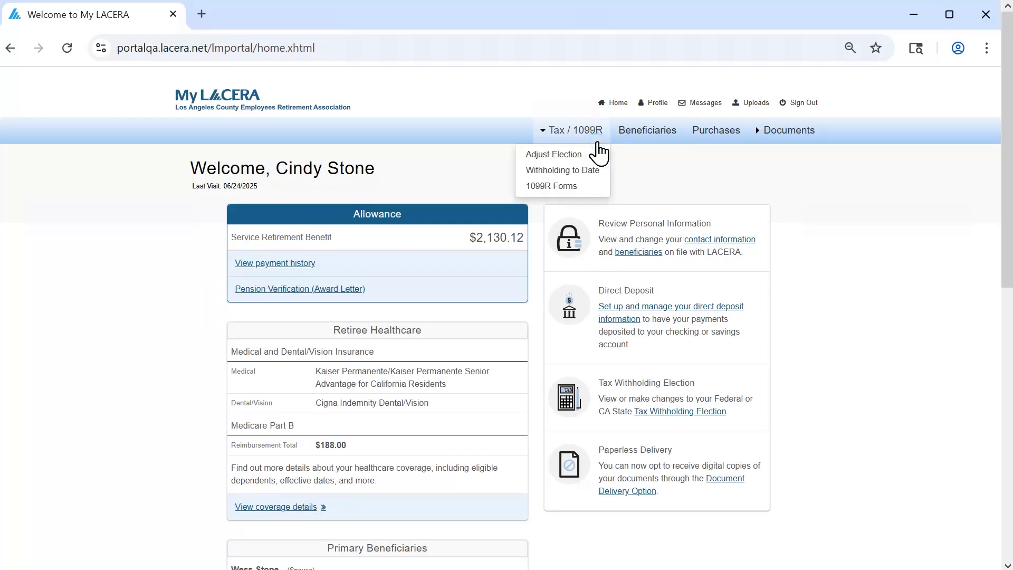
pyautogui.click(594, 154)
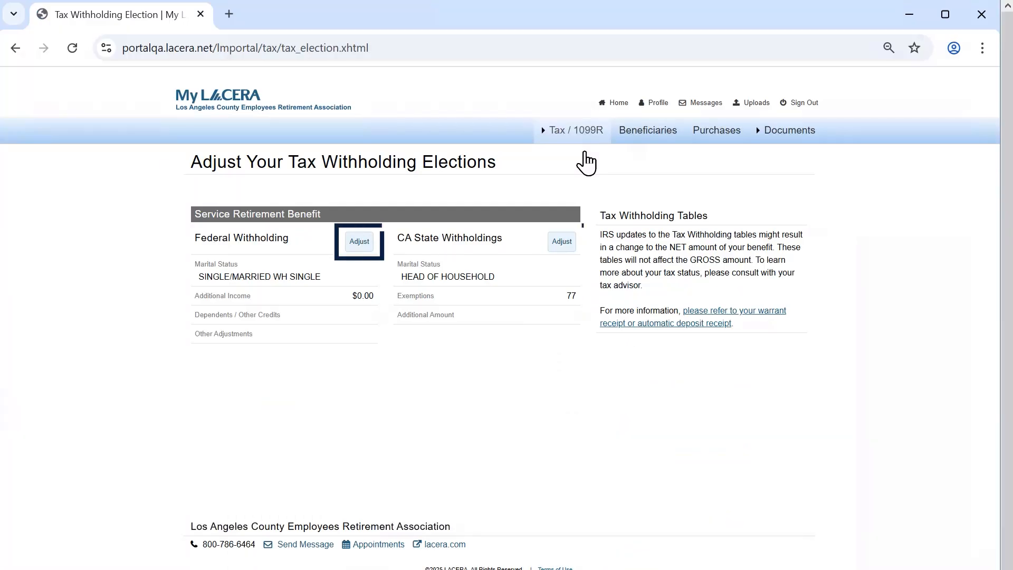
pyautogui.click(361, 246)
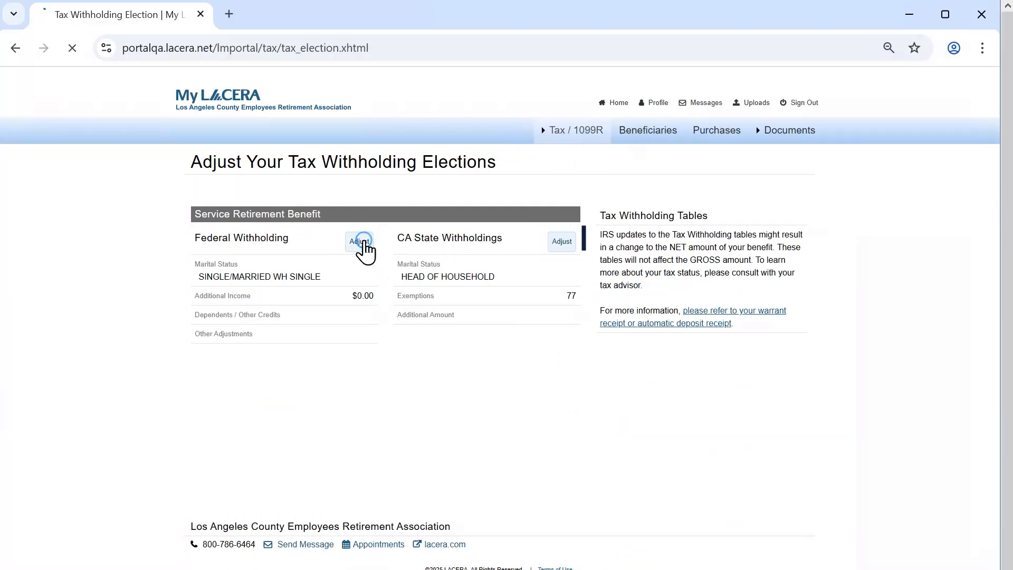
pyautogui.click(432, 359)
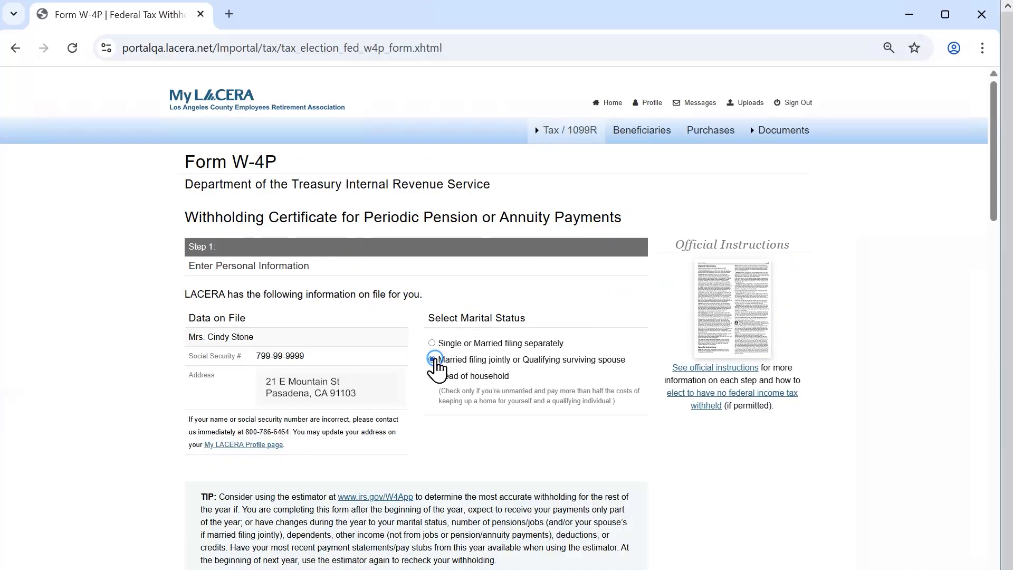
pyautogui.moveTo(992, 208); pyautogui.dragTo(977, 545)
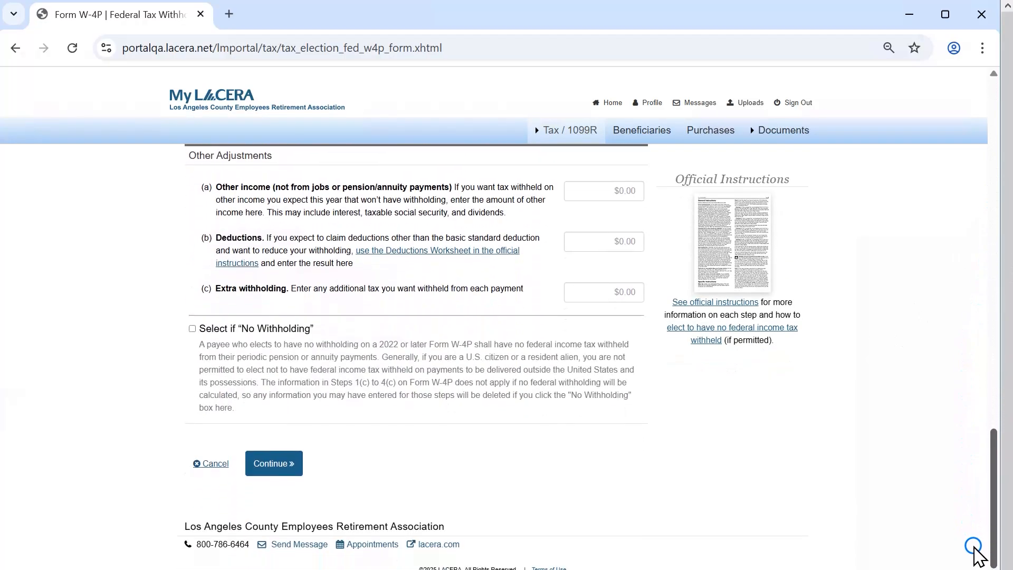
pyautogui.click(192, 328)
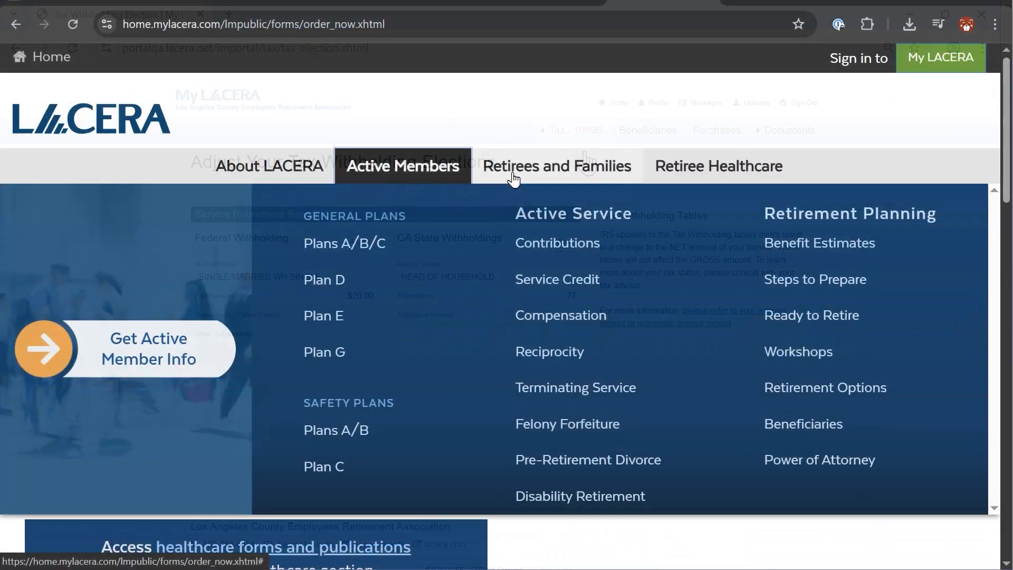
# - Read lacera.com's Changing Your Withholding information for retirees and open the Guide for Completing Form W-4P
pyautogui.moveTo(513, 178)
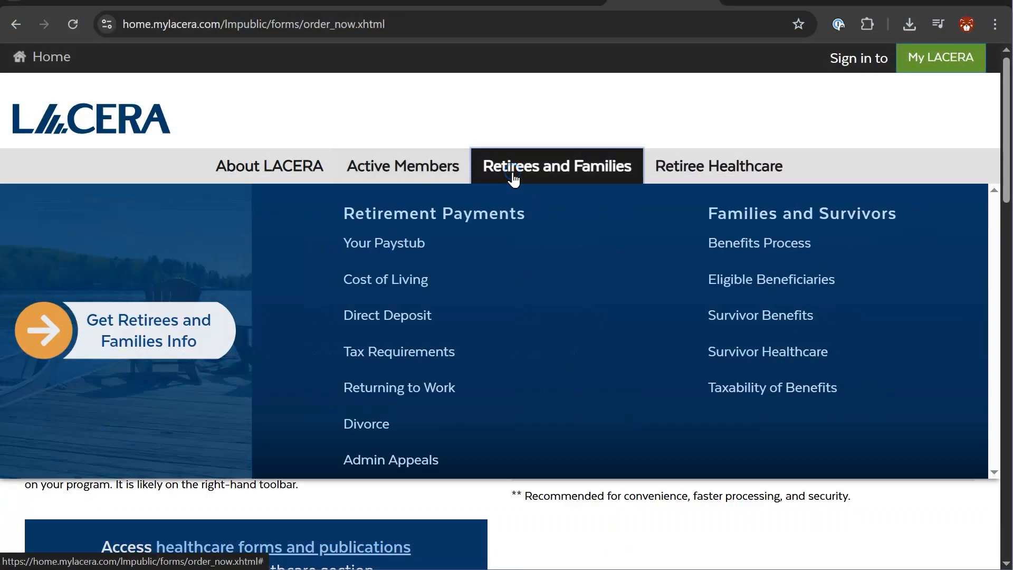
pyautogui.click(403, 352)
pyautogui.scroll(-1, 158, 438)
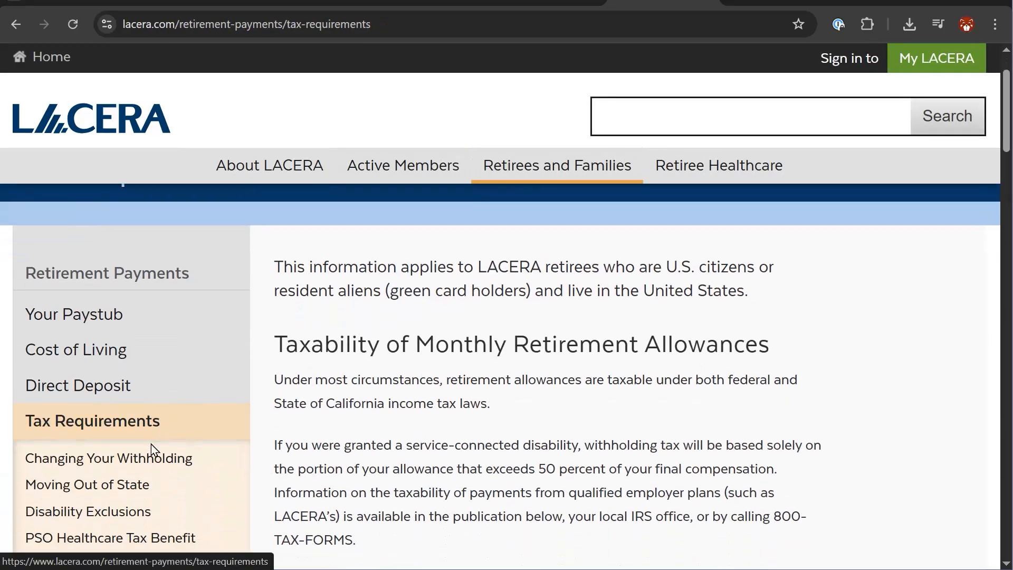
pyautogui.click(144, 460)
pyautogui.scroll(-5, 572, 419)
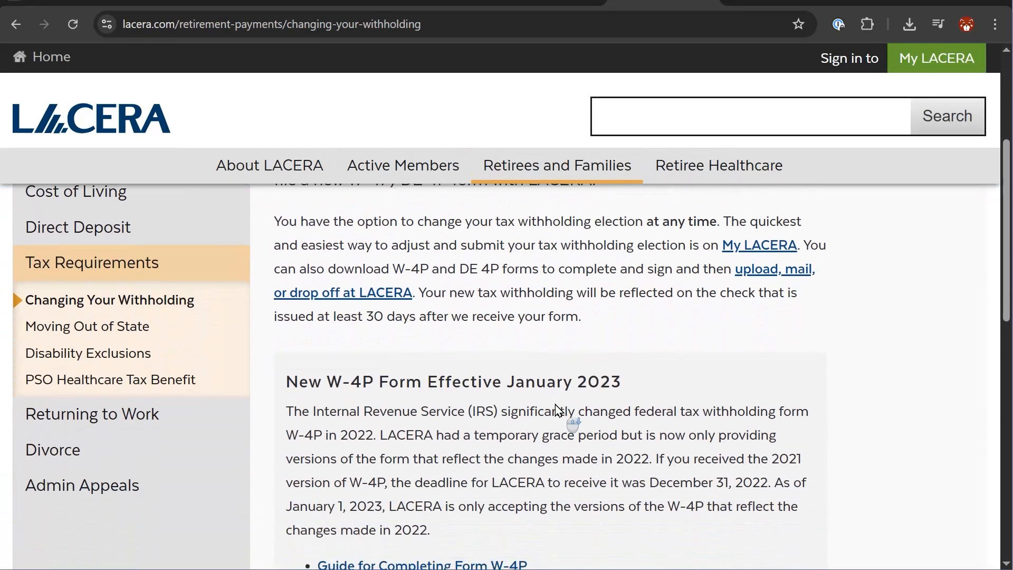
pyautogui.scroll(-3, 555, 407)
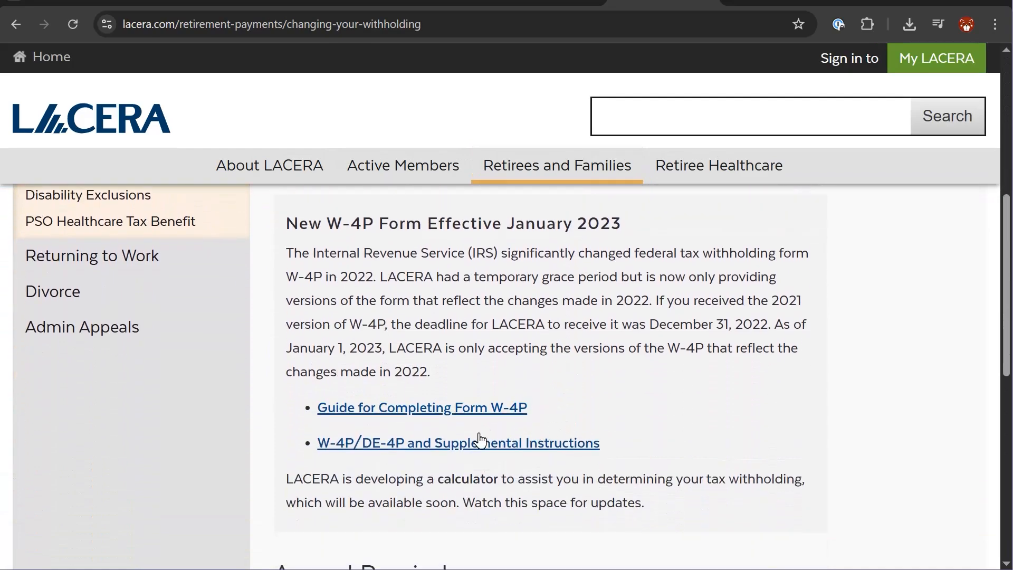
pyautogui.click(461, 410)
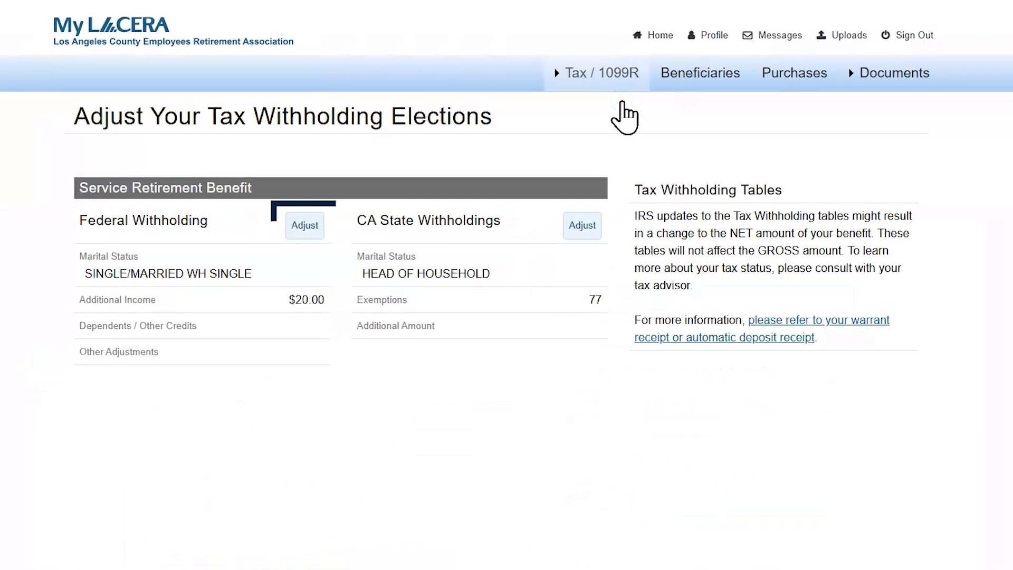
# - Submit a hand-signed federal Form W-4P with married filing jointly or qualifying surviving spouse as marital status and No Withholding selected
pyautogui.click(305, 232)
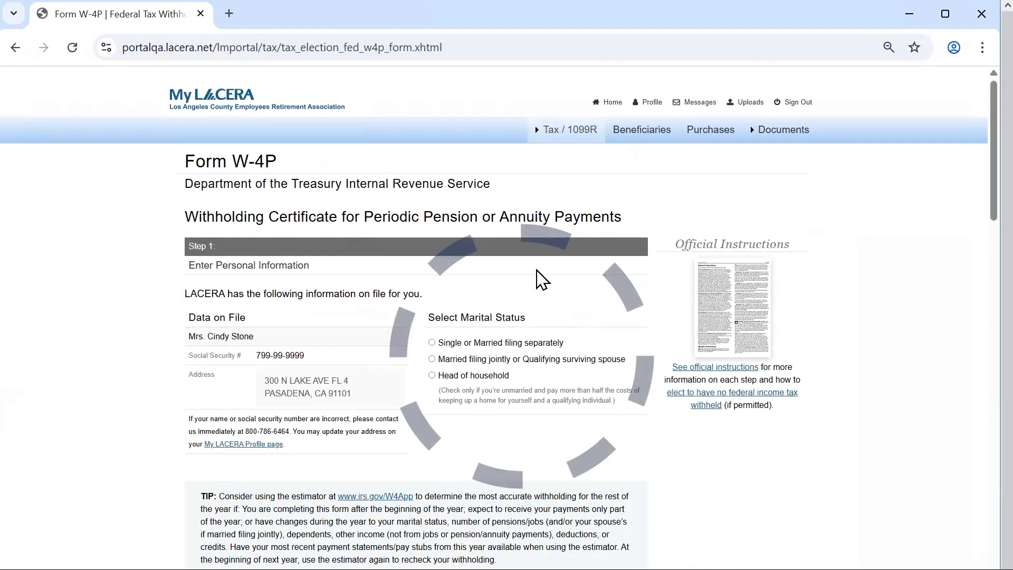
pyautogui.click(433, 359)
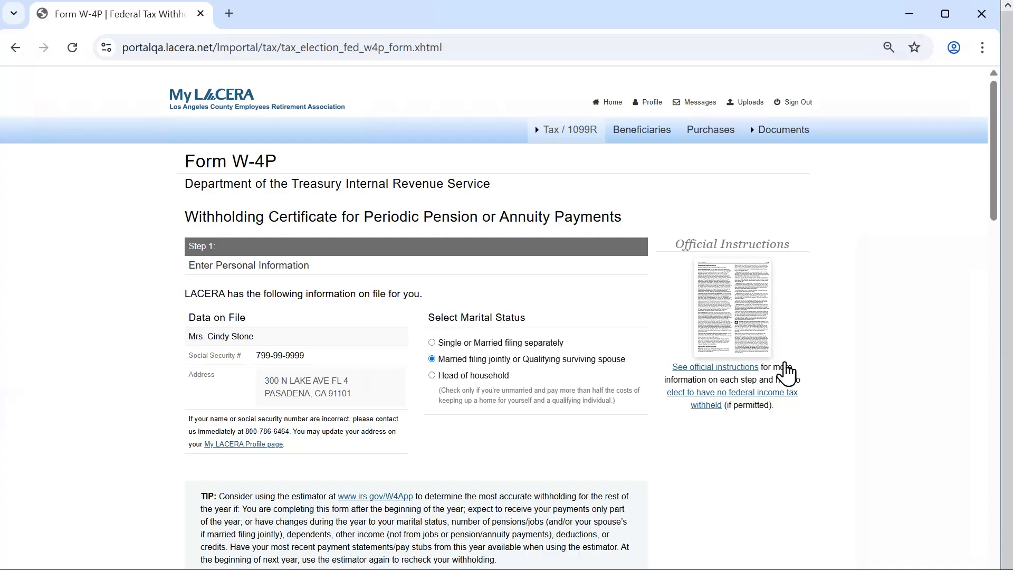
pyautogui.moveTo(993, 207); pyautogui.dragTo(975, 554)
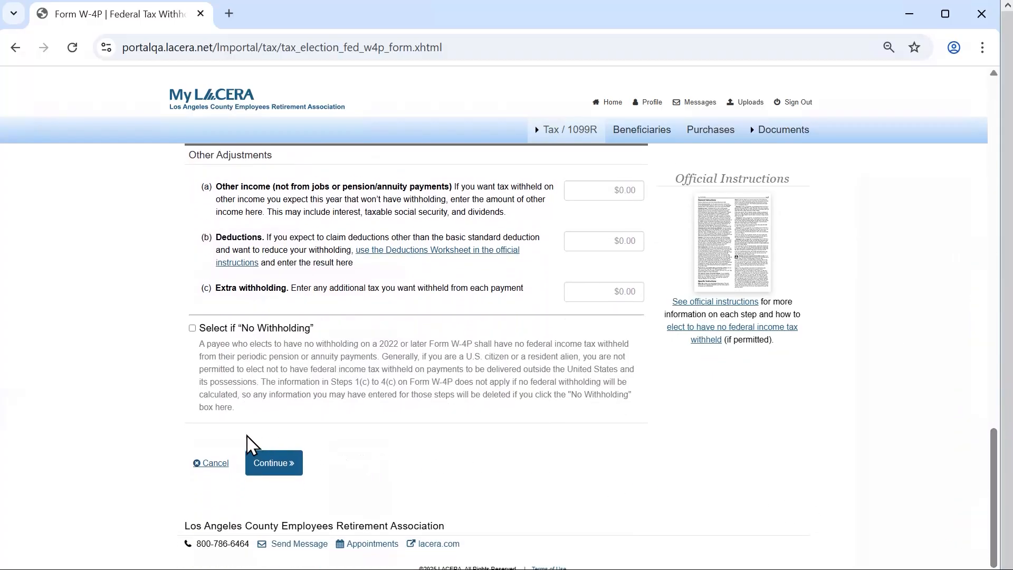
pyautogui.click(192, 328)
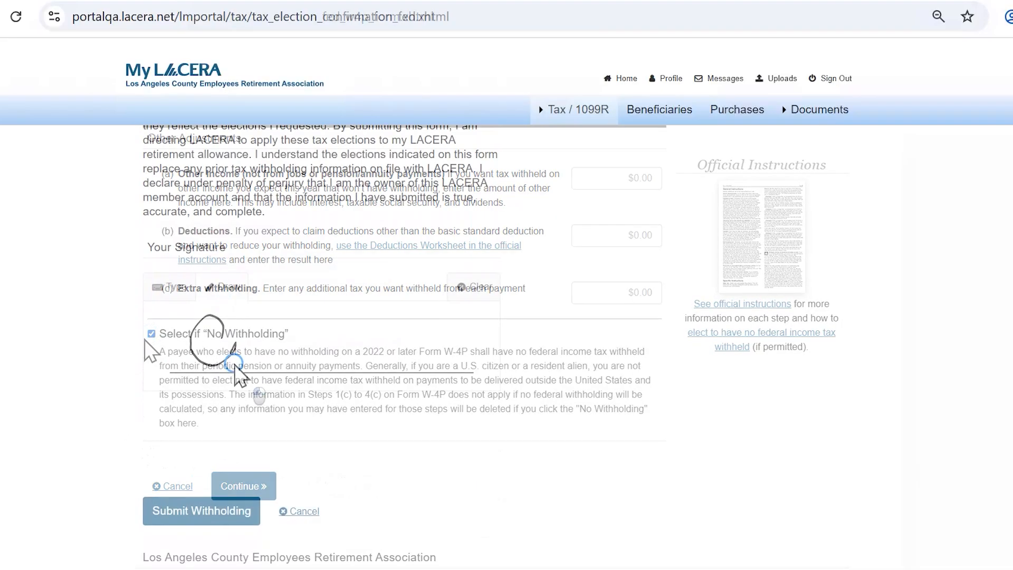
pyautogui.moveTo(223, 323)
pyautogui.mouseDown()
pyautogui.moveTo(324, 348)
pyautogui.moveTo(443, 340)
pyautogui.mouseUp()
pyautogui.click(203, 512)
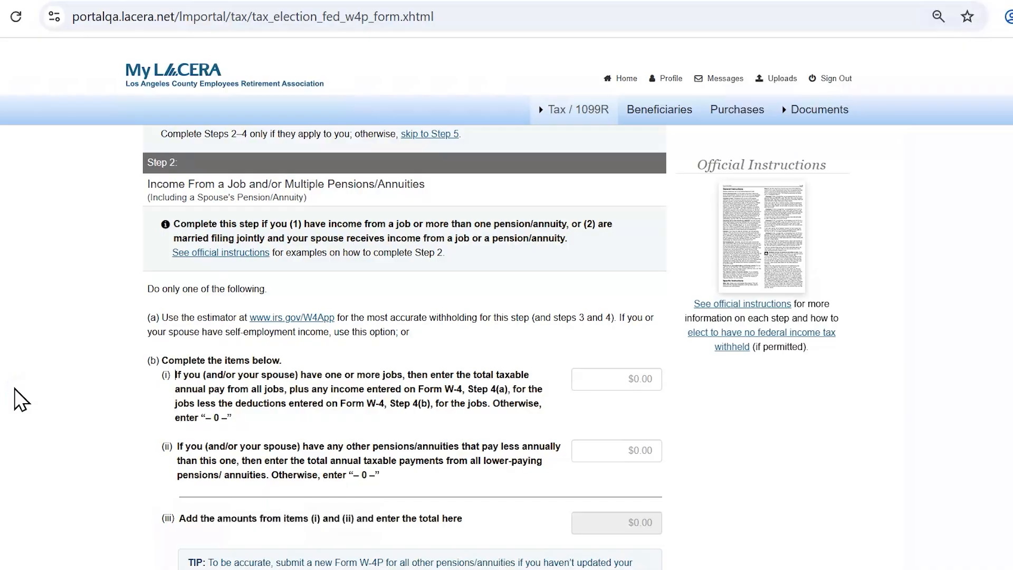
# - In Step 2 of Form W-4P, enter $25,000 taxable annual job pay and $12,500 from other pensions or annuities
pyautogui.click(638, 379)
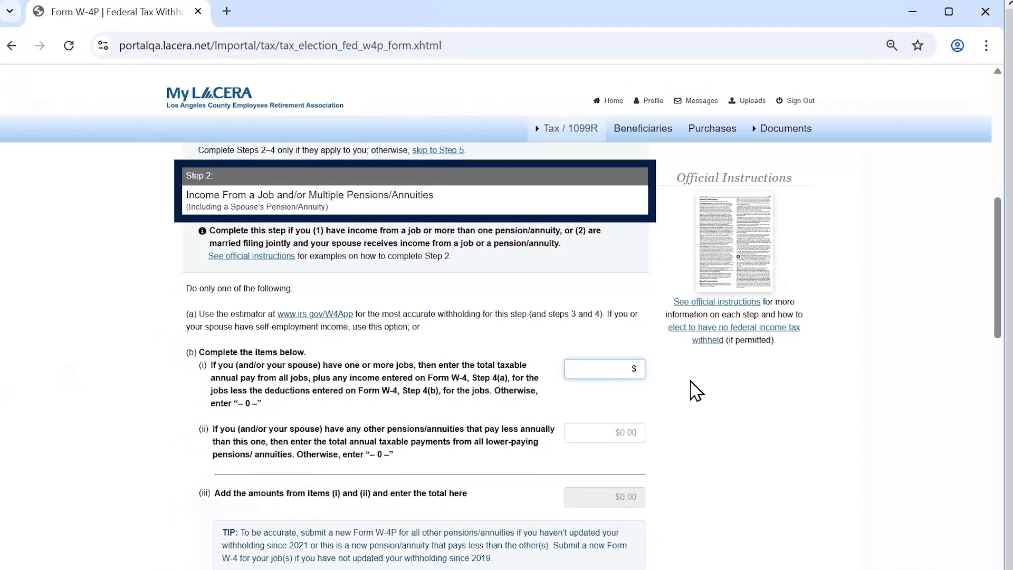
pyautogui.write('2')
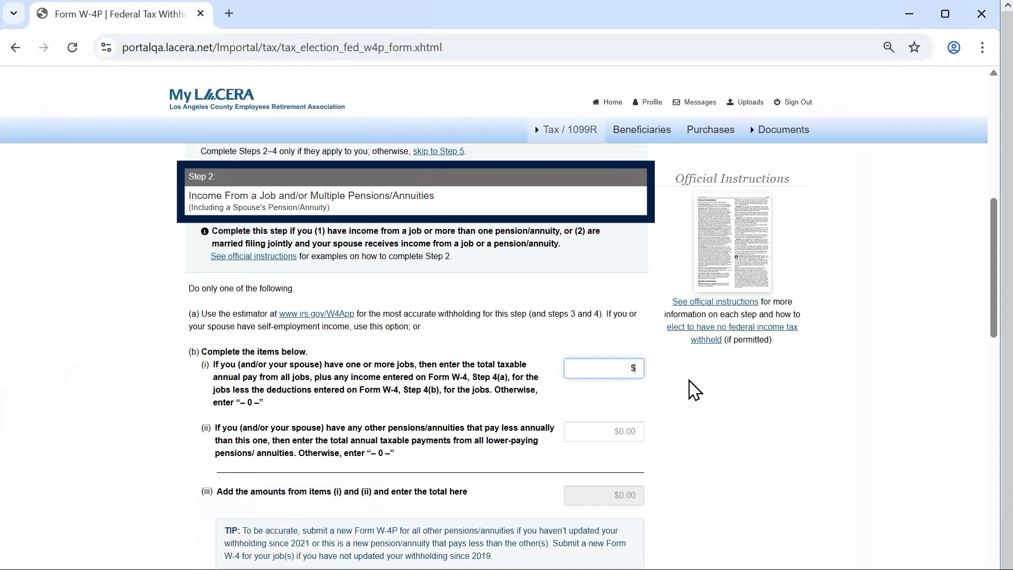
pyautogui.write('5,000')
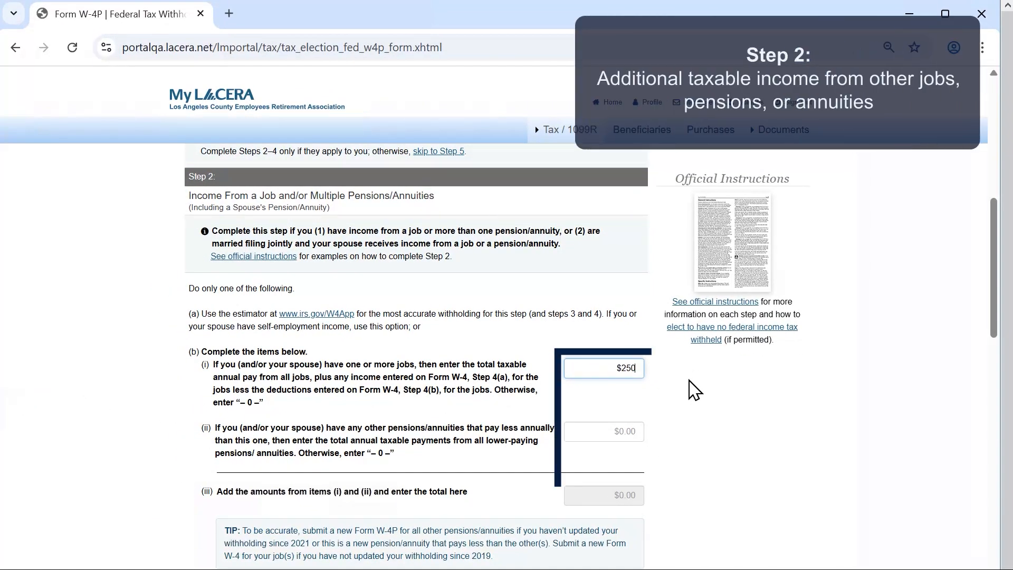
pyautogui.click(640, 429)
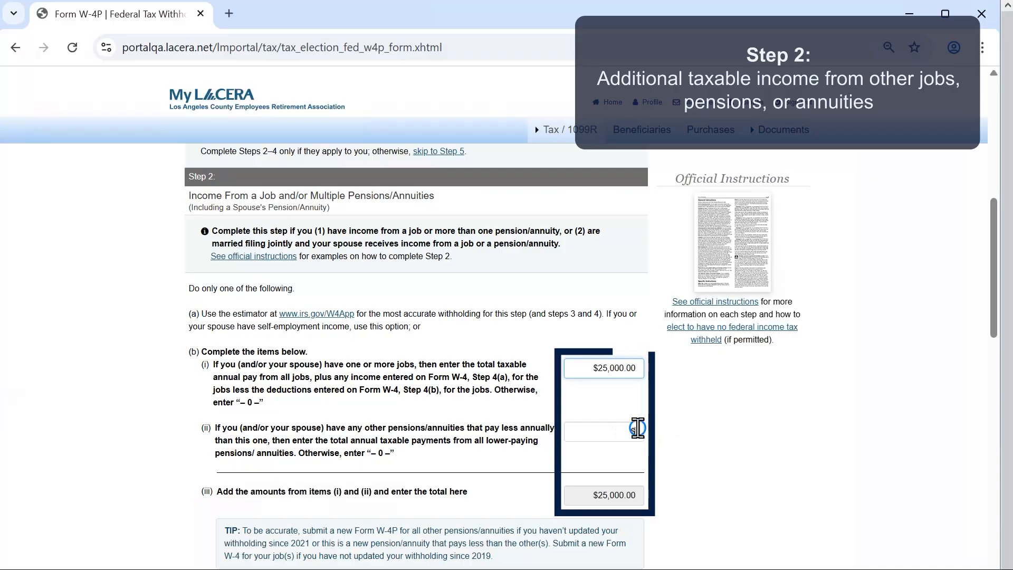
pyautogui.write('12,500')
pyautogui.click(709, 433)
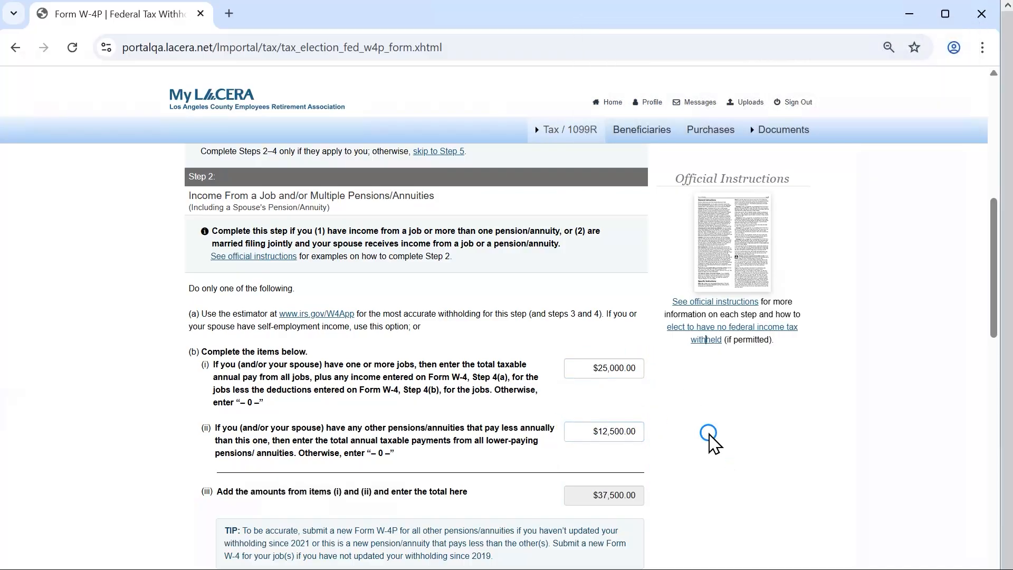
# - In Step 3 of Form W-4P, Claim Dependent and Other Credits, set the number of other dependents to 2
pyautogui.scroll(-8, 983, 338)
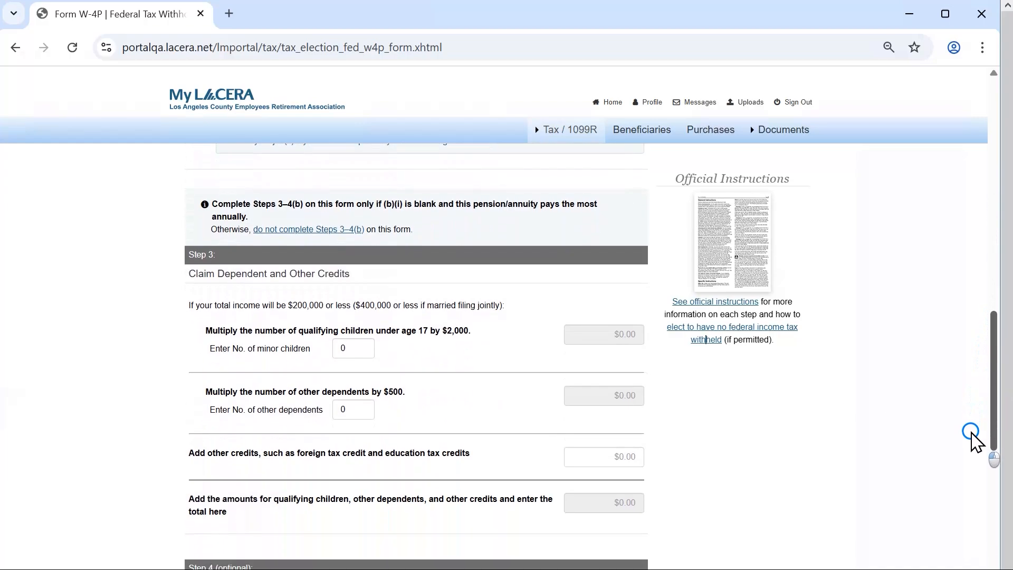
pyautogui.click(690, 449)
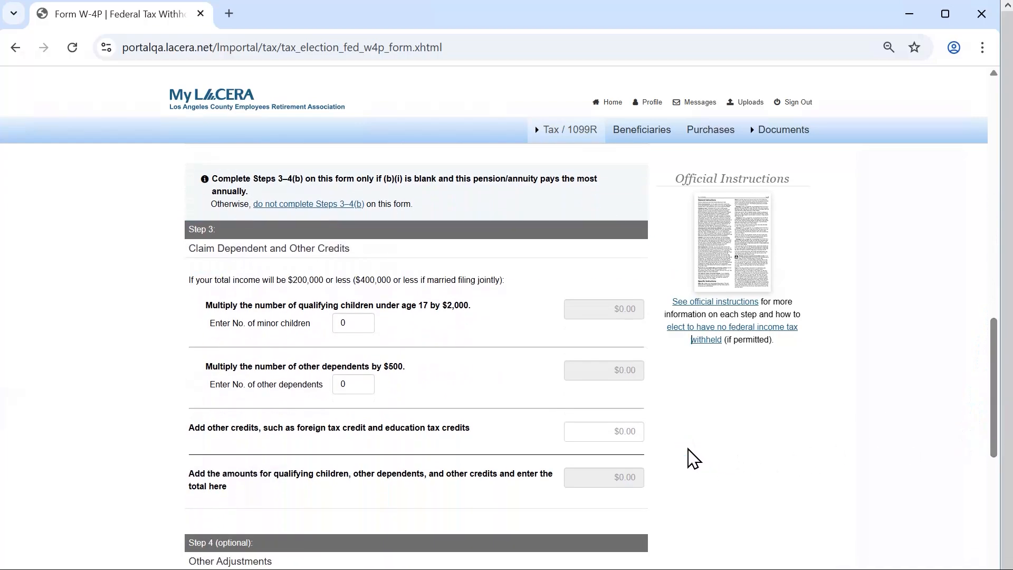
pyautogui.click(342, 388)
pyautogui.write('2')
pyautogui.click(658, 446)
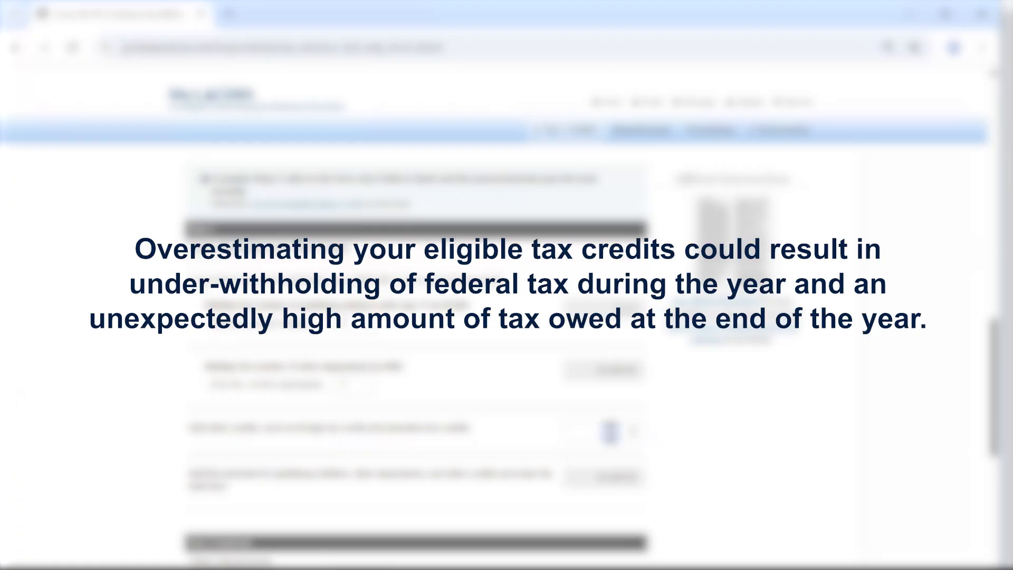
# - Set the other credits in Step 3 of Form W-4P to $150
pyautogui.click(610, 432)
pyautogui.click(740, 435)
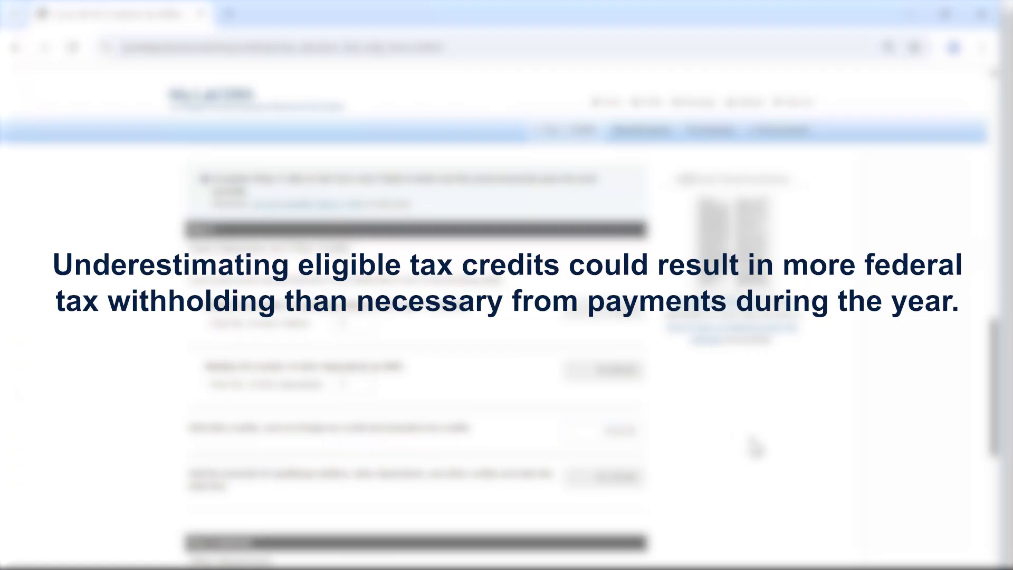
# - In Step 4 of Form W-4P, enter $16,000 other income, $5,800 deductions and $2,650 extra withholding
pyautogui.moveTo(991, 381); pyautogui.dragTo(977, 477)
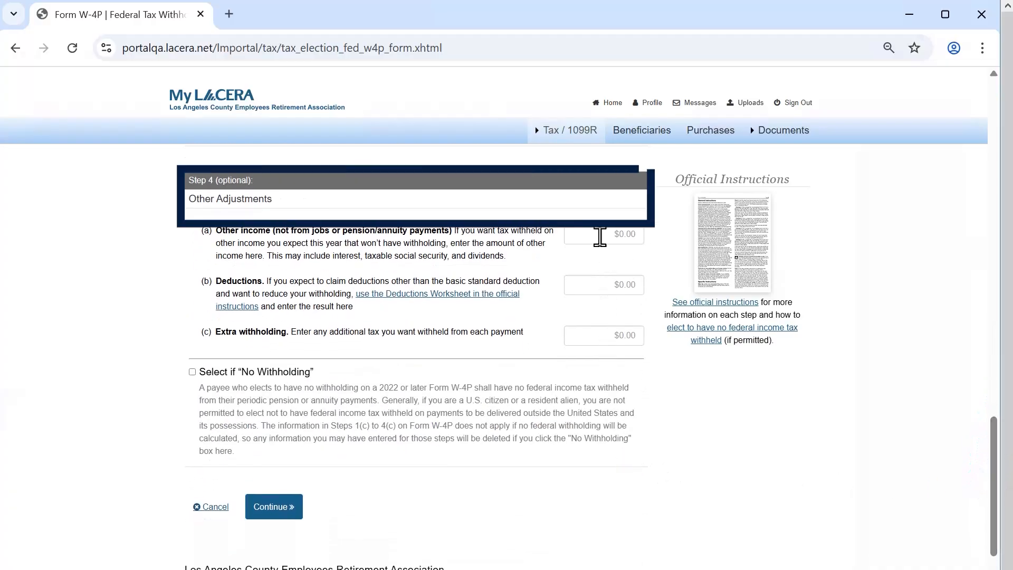
pyautogui.click(629, 234)
pyautogui.write('16,000')
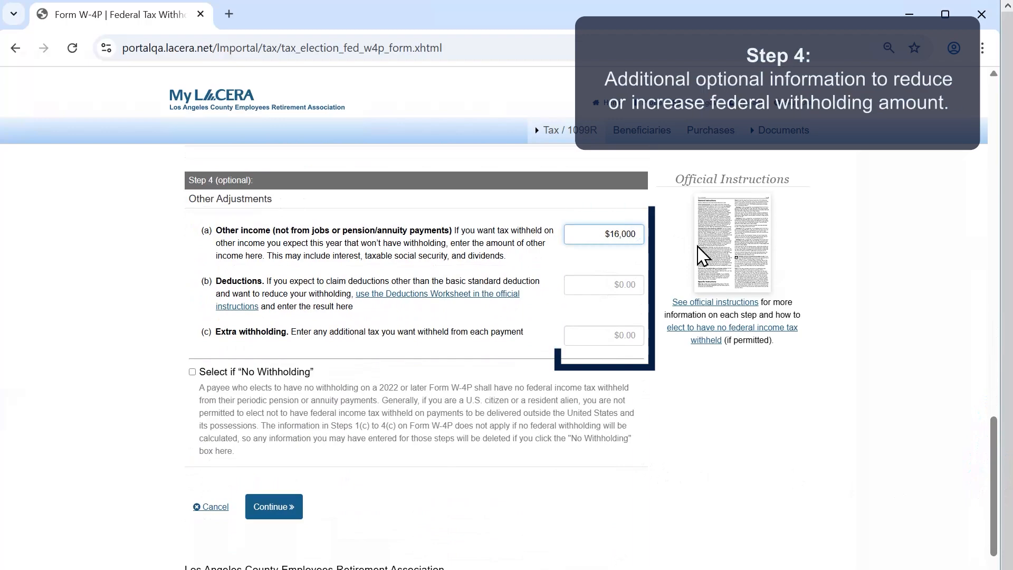
pyautogui.click(638, 291)
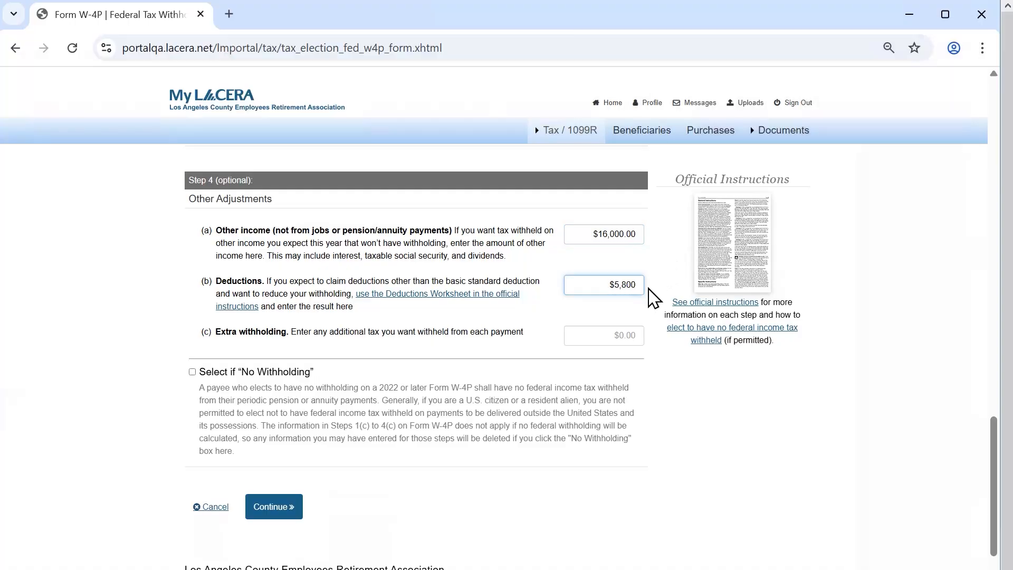
pyautogui.click(637, 334)
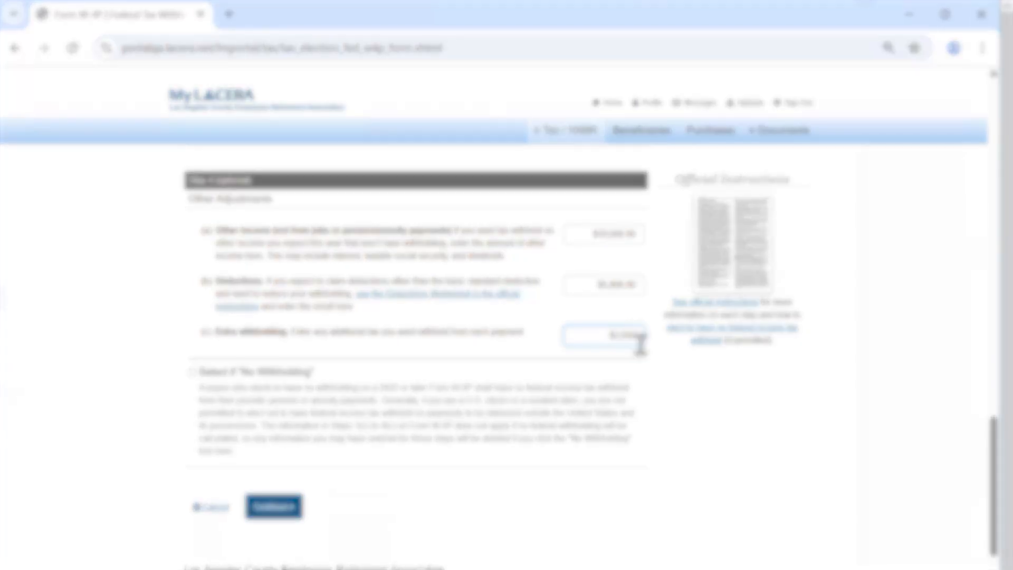
pyautogui.click(616, 478)
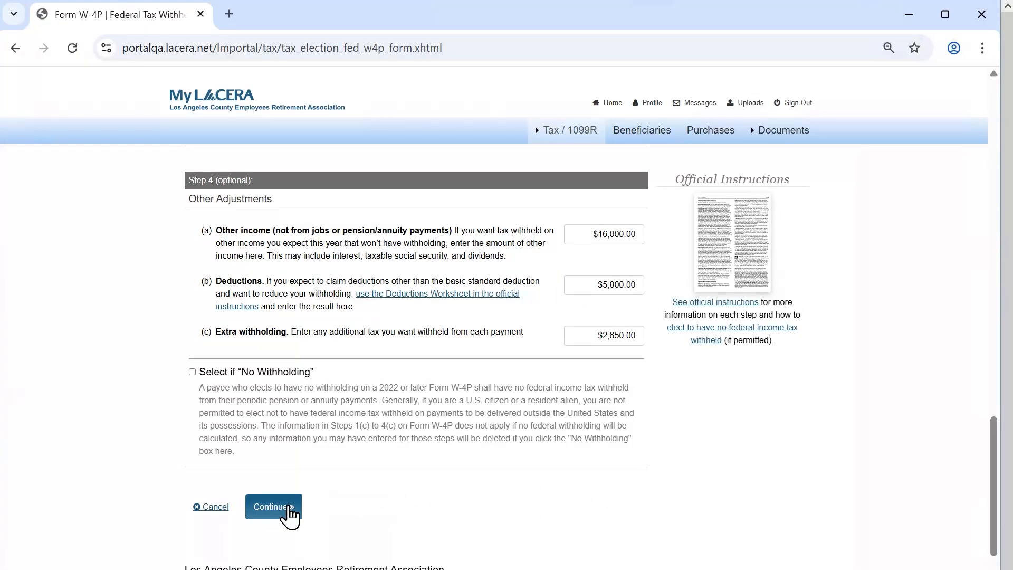
# - Continue to the federal tax election's Review and Sign page, check the entries and add a hand-drawn signature
pyautogui.click(289, 513)
pyautogui.moveTo(996, 211)
pyautogui.mouseDown()
pyautogui.moveTo(972, 364)
pyautogui.moveTo(977, 440)
pyautogui.mouseUp()
pyautogui.click(258, 410)
pyautogui.moveTo(267, 440)
pyautogui.mouseDown()
pyautogui.moveTo(245, 435)
pyautogui.moveTo(274, 470)
pyautogui.moveTo(334, 470)
pyautogui.moveTo(343, 454)
pyautogui.moveTo(371, 475)
pyautogui.moveTo(438, 459)
pyautogui.mouseUp()
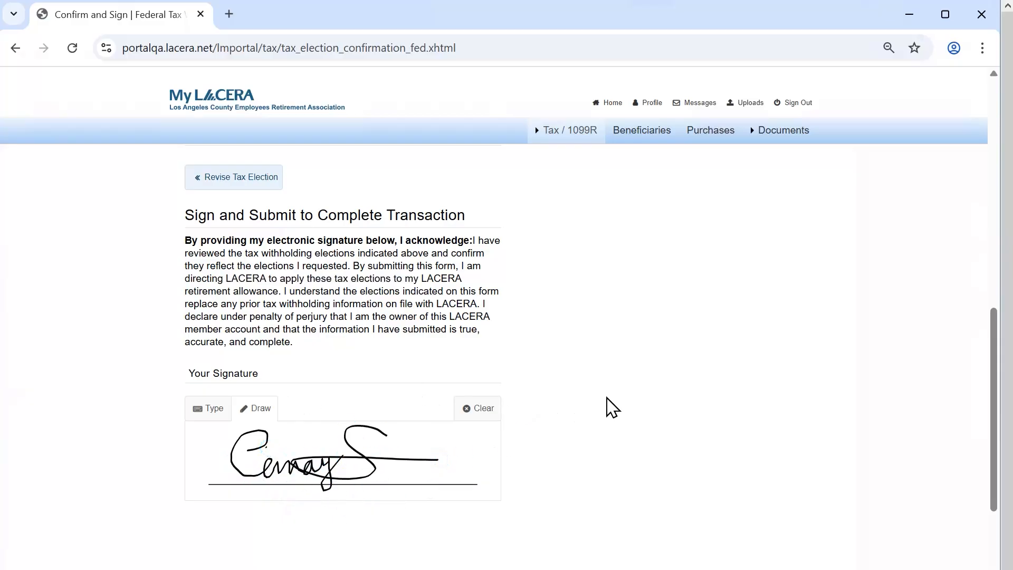
pyautogui.scroll(-3, 612, 407)
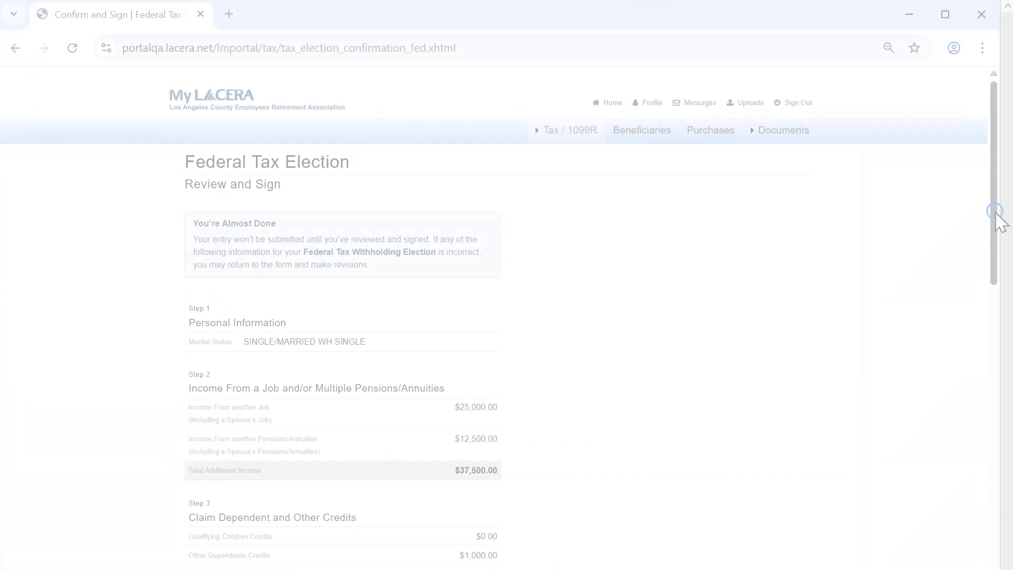
pyautogui.scroll(-5, 996, 226)
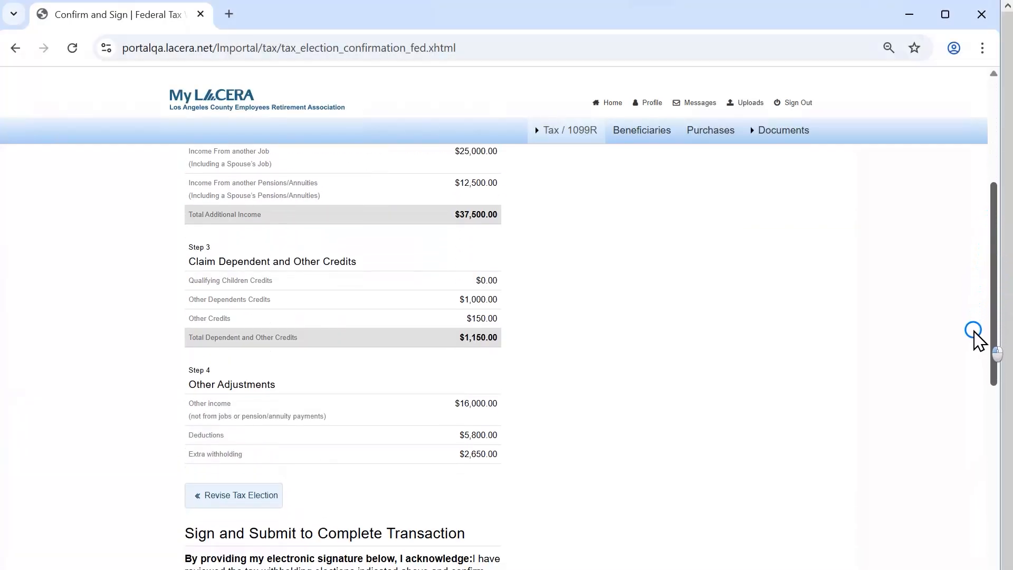
pyautogui.scroll(-3, 975, 333)
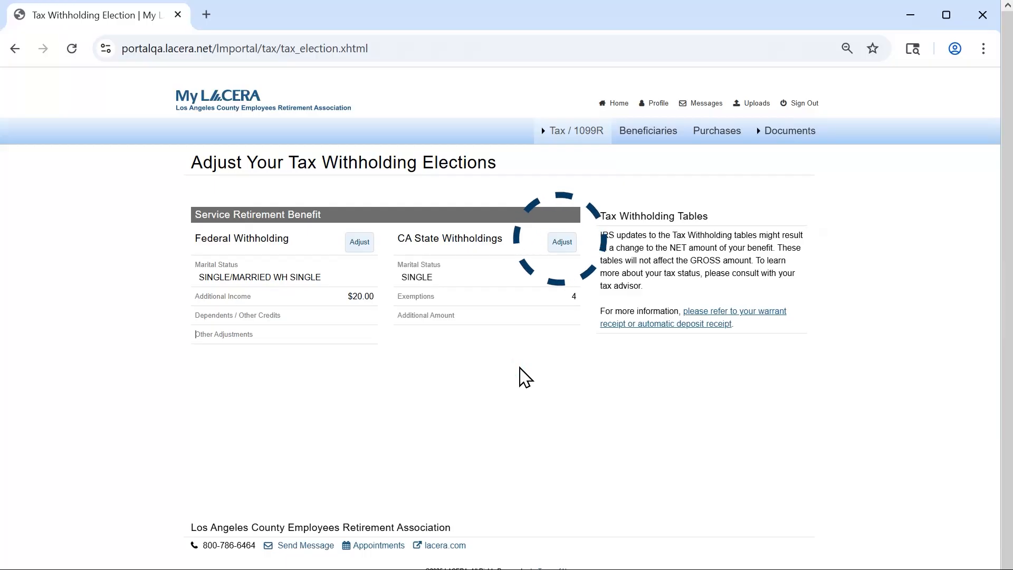
# - Open the CA state withholding election and choose not to have CA state income tax withheld from the pension
pyautogui.click(562, 244)
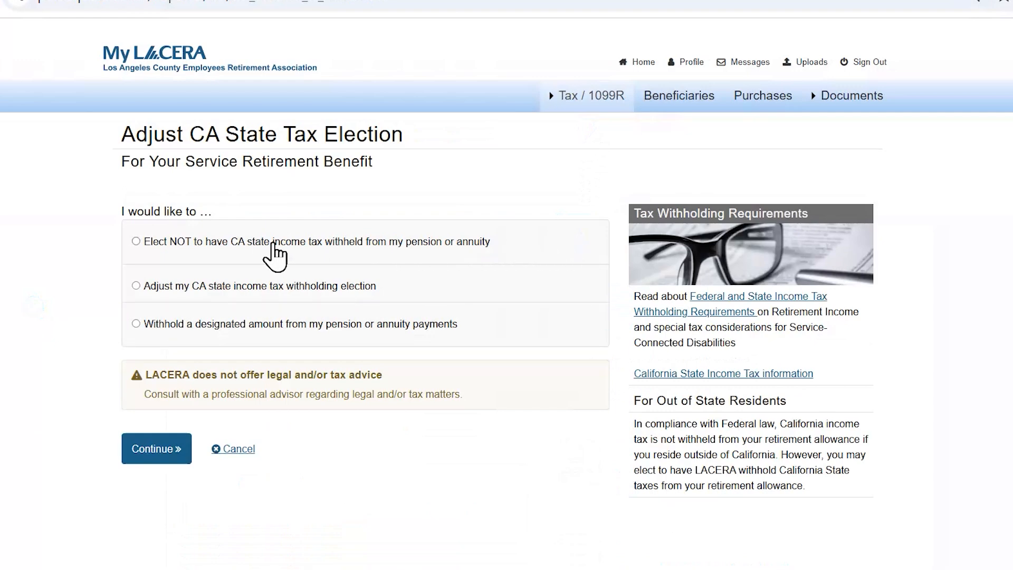
pyautogui.click(136, 242)
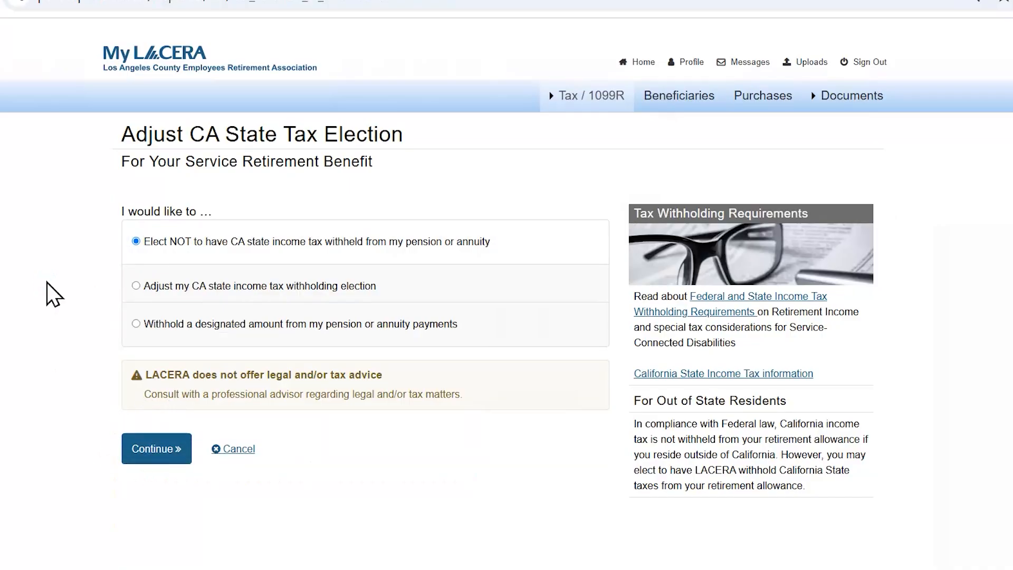
# - Adjust the CA state withholding election to 2 allowances, Married (one income) and an additional $2,200 withheld
pyautogui.click(139, 287)
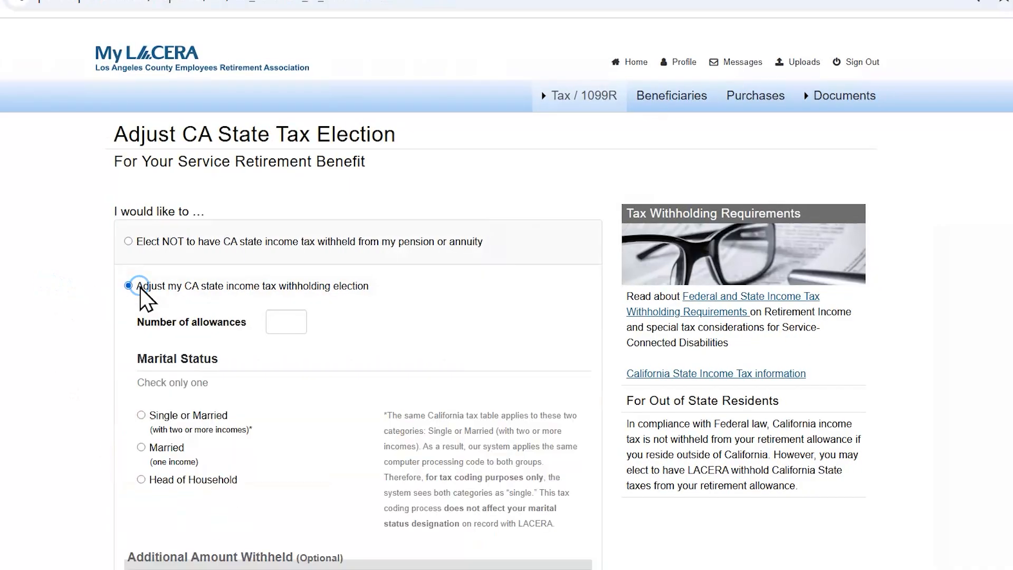
pyautogui.click(234, 326)
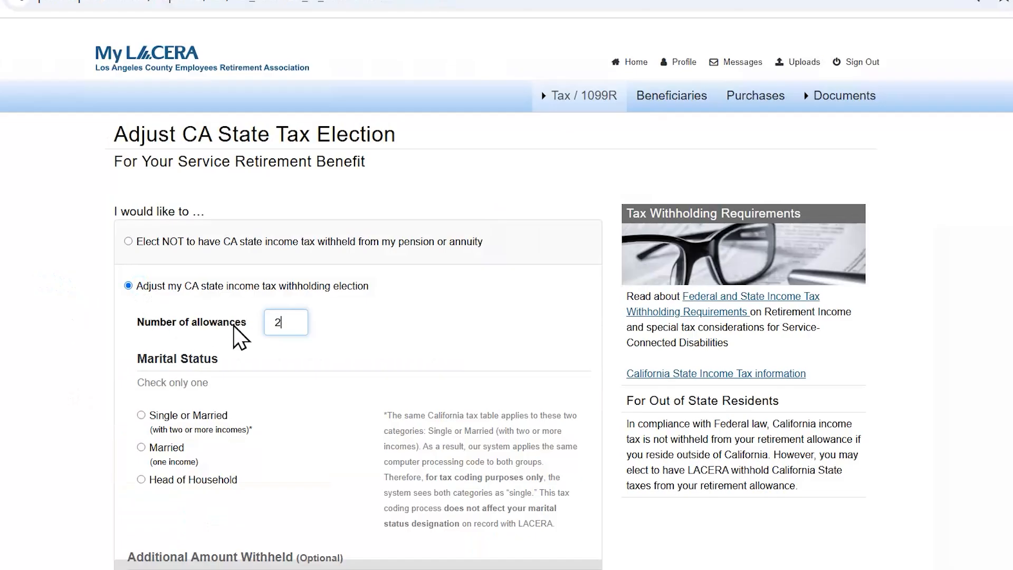
pyautogui.click(141, 448)
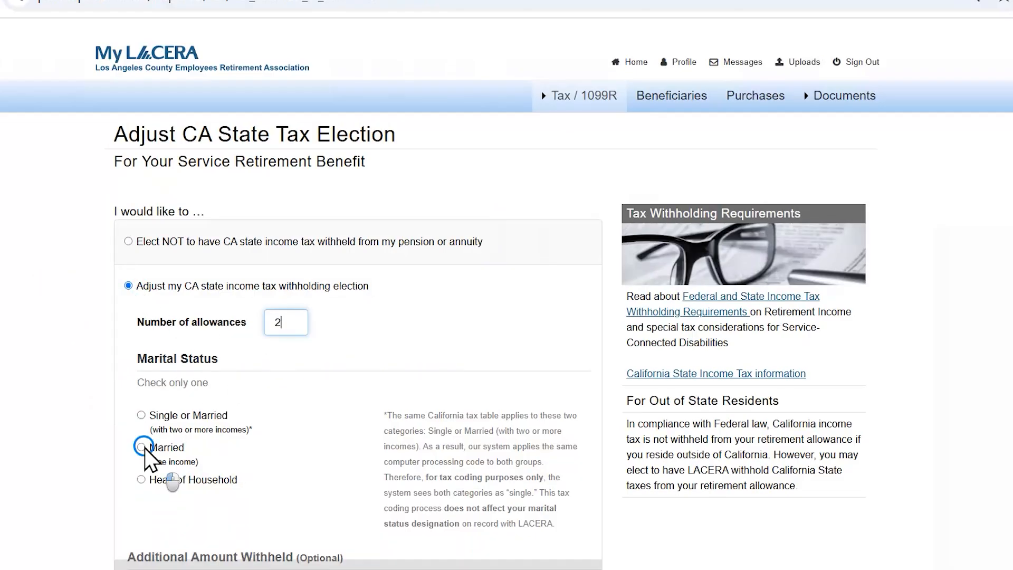
pyautogui.scroll(-5, 359, 343)
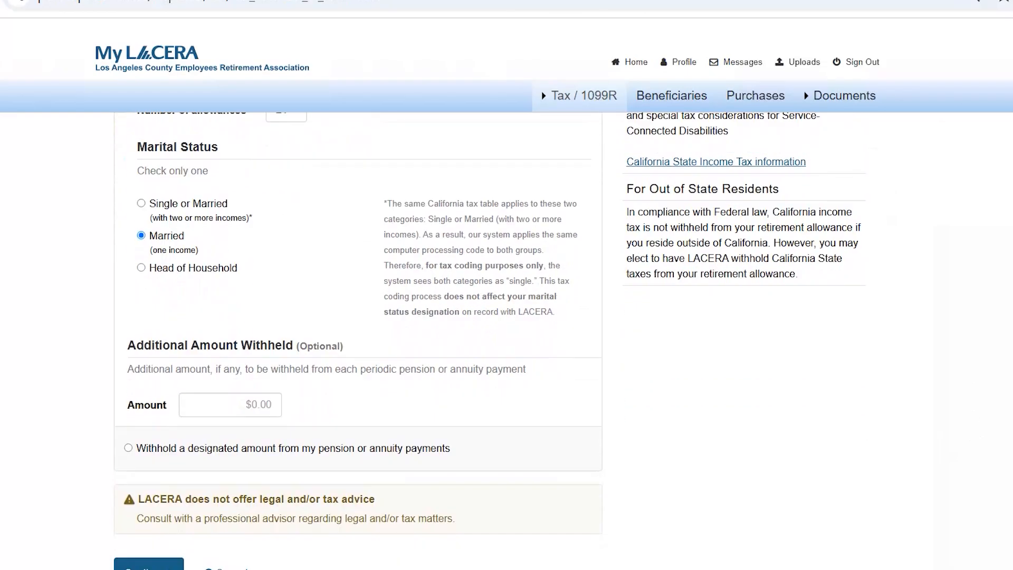
pyautogui.click(244, 321)
pyautogui.write('2,200')
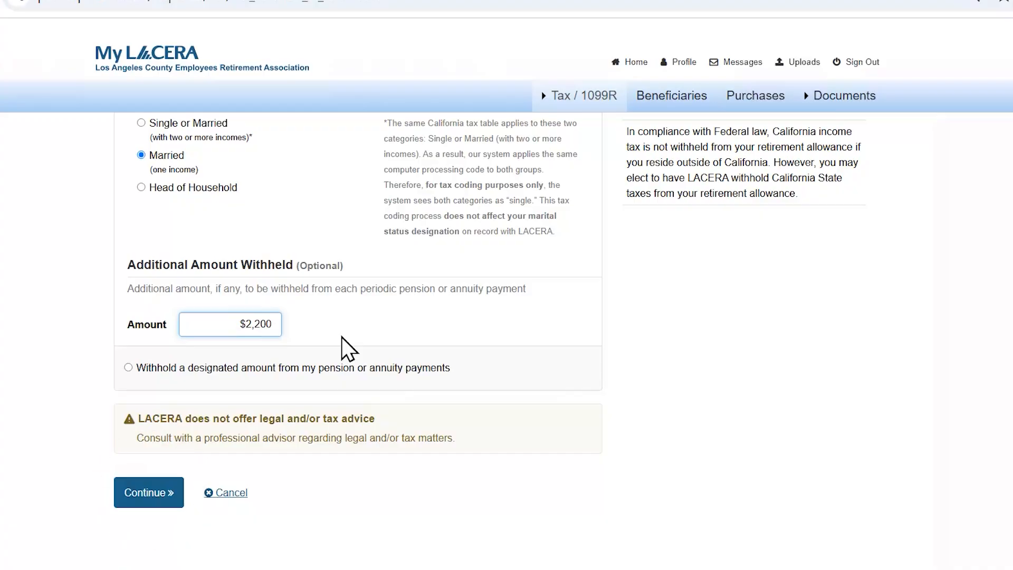
pyautogui.click(338, 377)
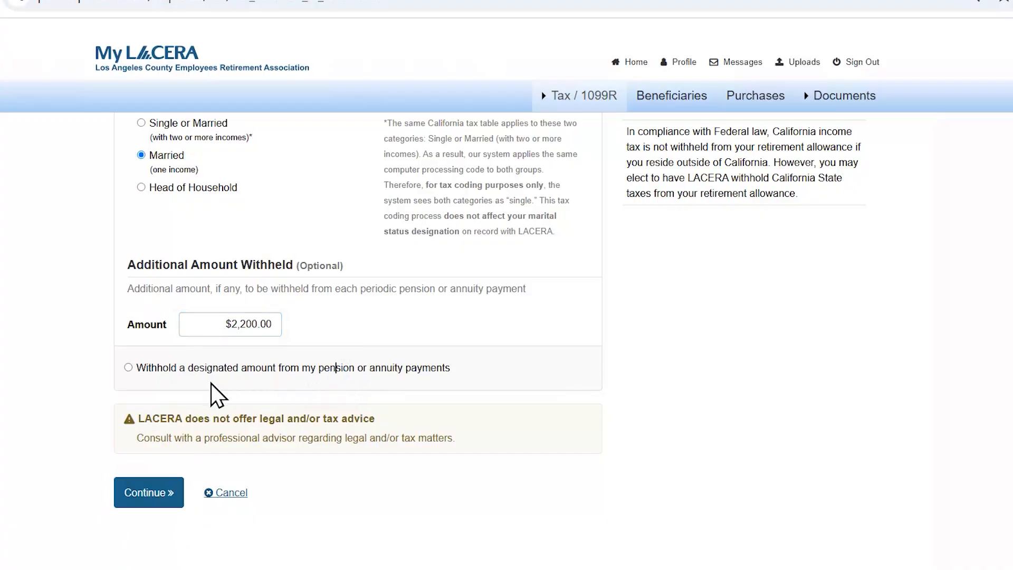
# - Choose to withhold a designated $1,100 from the pension payments for CA state tax, and cancel the election
pyautogui.click(128, 368)
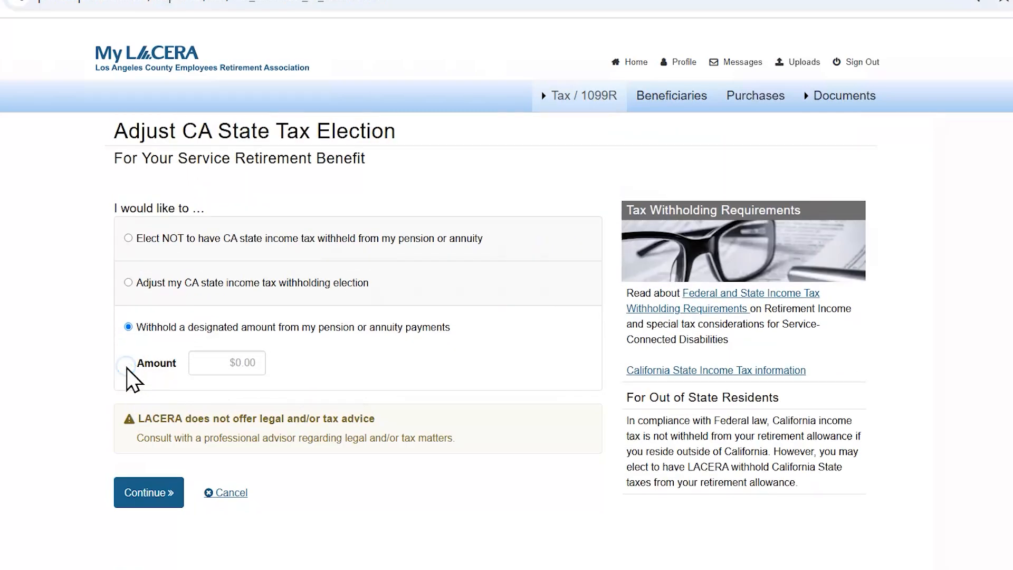
pyautogui.click(238, 359)
pyautogui.write('1100')
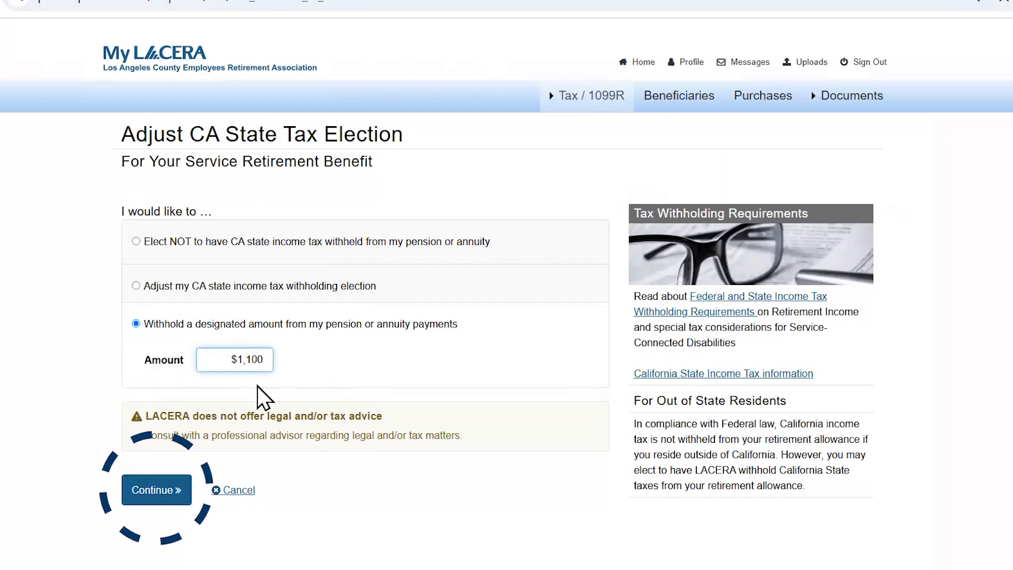
pyautogui.click(65, 408)
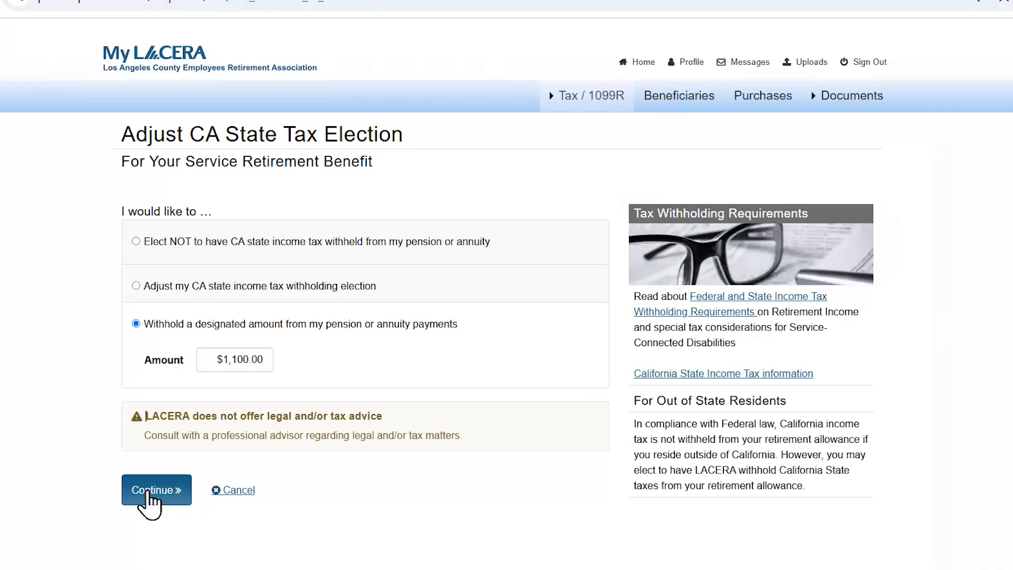
pyautogui.click(237, 491)
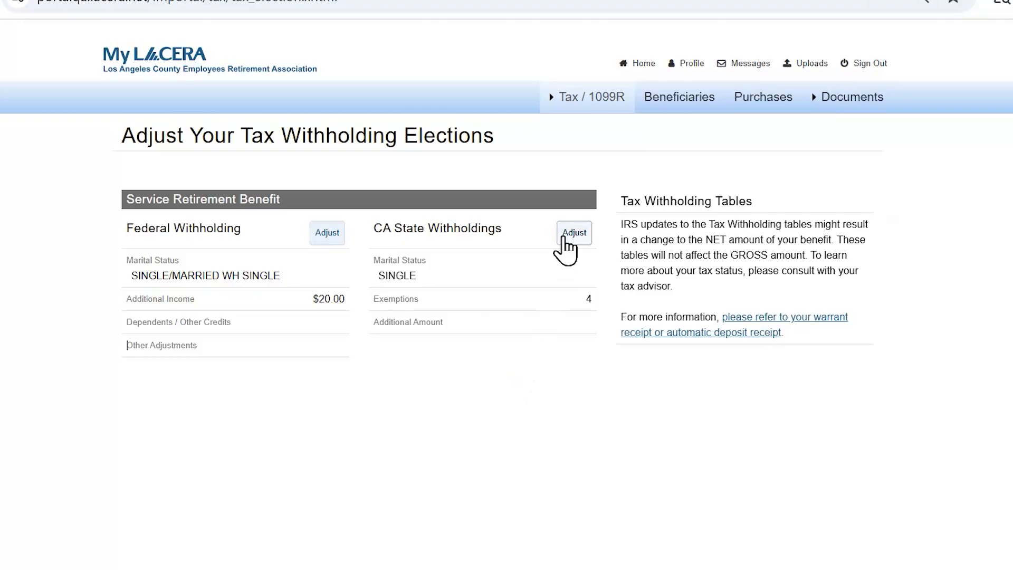
# - Adjust the CA state withholding election to 2 allowances and Married (one income), and continue to its review page
pyautogui.click(573, 233)
pyautogui.click(132, 286)
pyautogui.click(299, 324)
pyautogui.write('2')
pyautogui.click(142, 447)
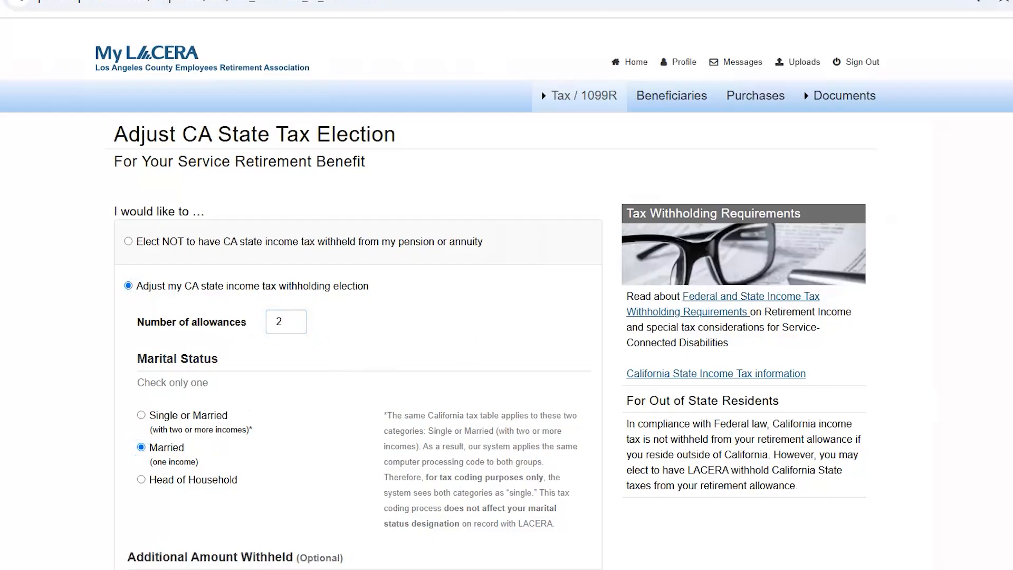
pyautogui.scroll(-5, 358, 316)
pyautogui.click(165, 507)
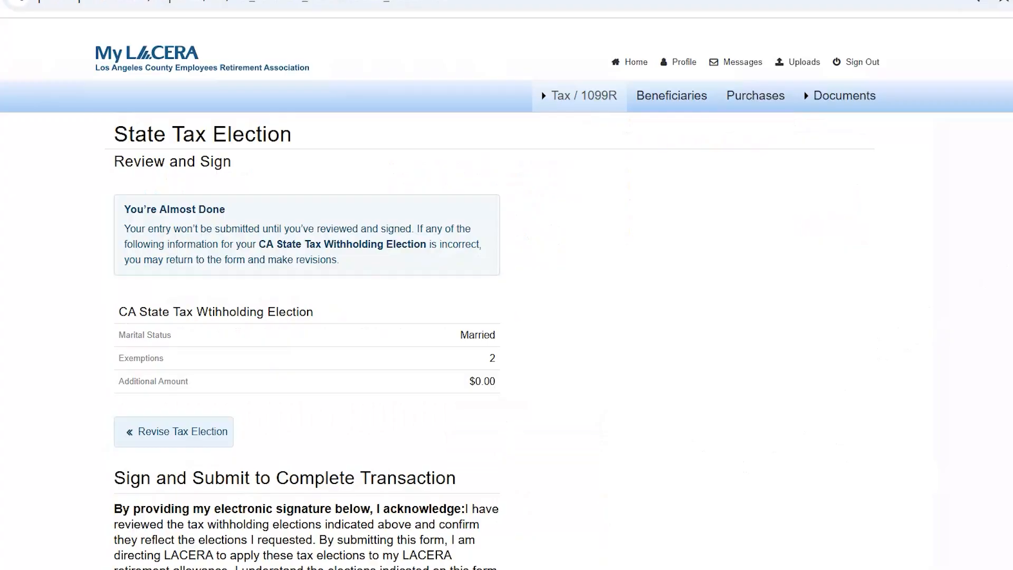
# - Sign the CA state tax election with a hand-drawn signature and submit it, and reopen the exempt election for revision
pyautogui.scroll(-7, 307, 327)
pyautogui.click(208, 333)
pyautogui.moveTo(211, 369)
pyautogui.mouseDown()
pyautogui.moveTo(211, 387)
pyautogui.moveTo(251, 395)
pyautogui.moveTo(280, 373)
pyautogui.moveTo(398, 374)
pyautogui.mouseUp()
pyautogui.scroll(-1, 271, 464)
pyautogui.click(189, 561)
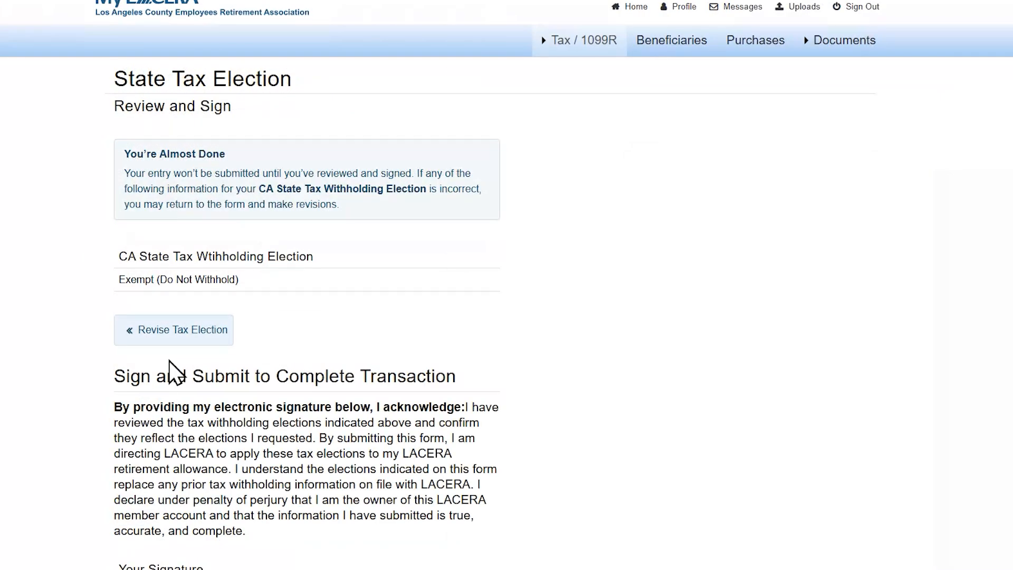
pyautogui.click(167, 343)
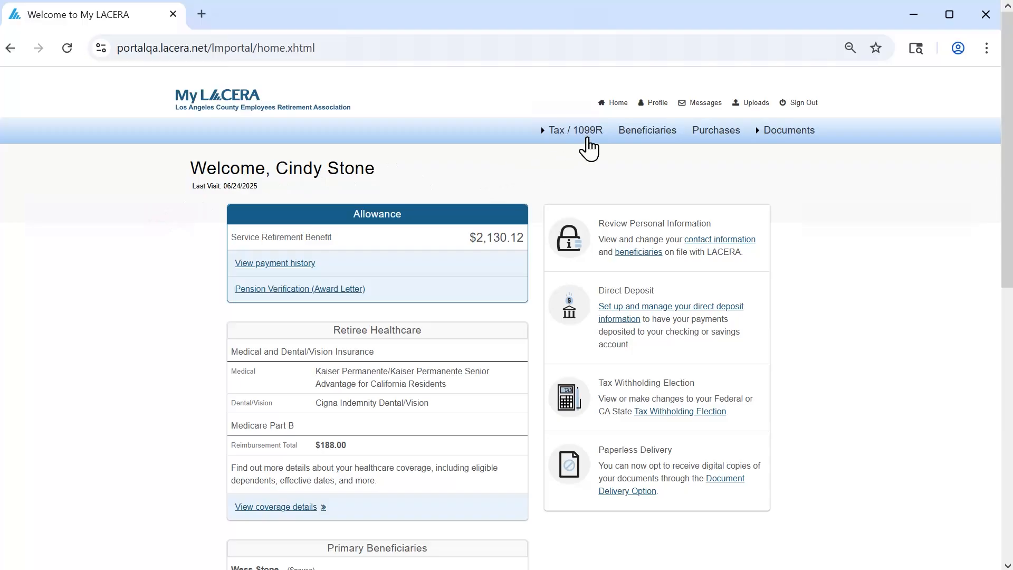
# - Examine the Tax Withholding to Date amounts for each year's allowance and reopen the Tax / 1099R options
pyautogui.click(593, 131)
pyautogui.click(596, 171)
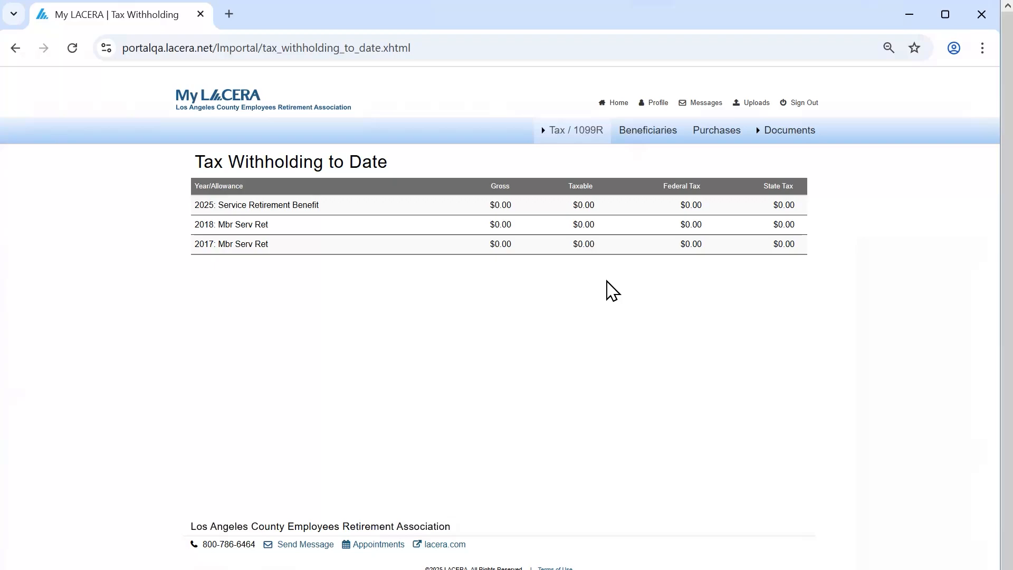
pyautogui.click(602, 139)
pyautogui.click(575, 192)
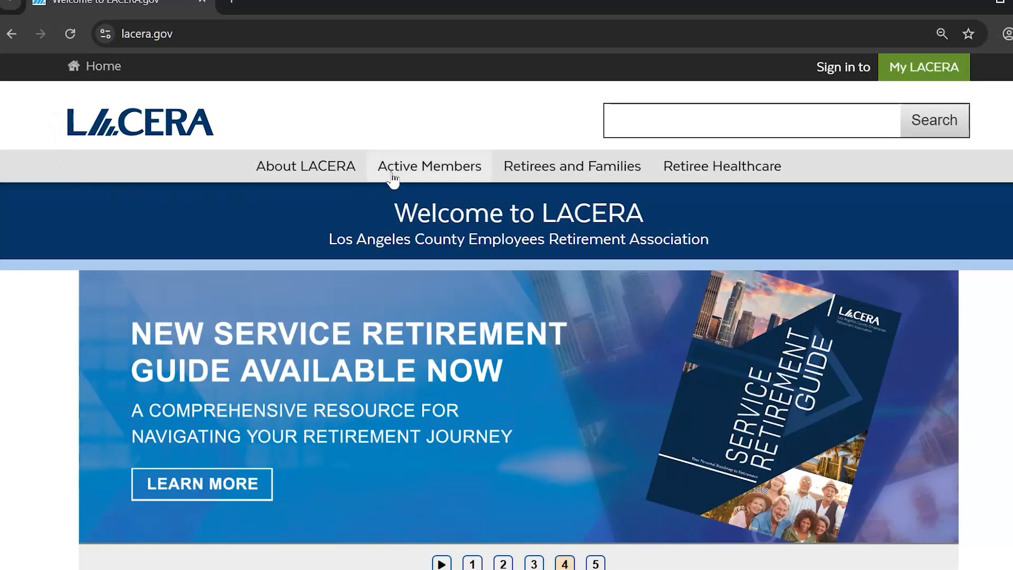
# - On lacera.gov, go to the Retirement Planning section for active members and open Steps to Prepare
pyautogui.click(397, 169)
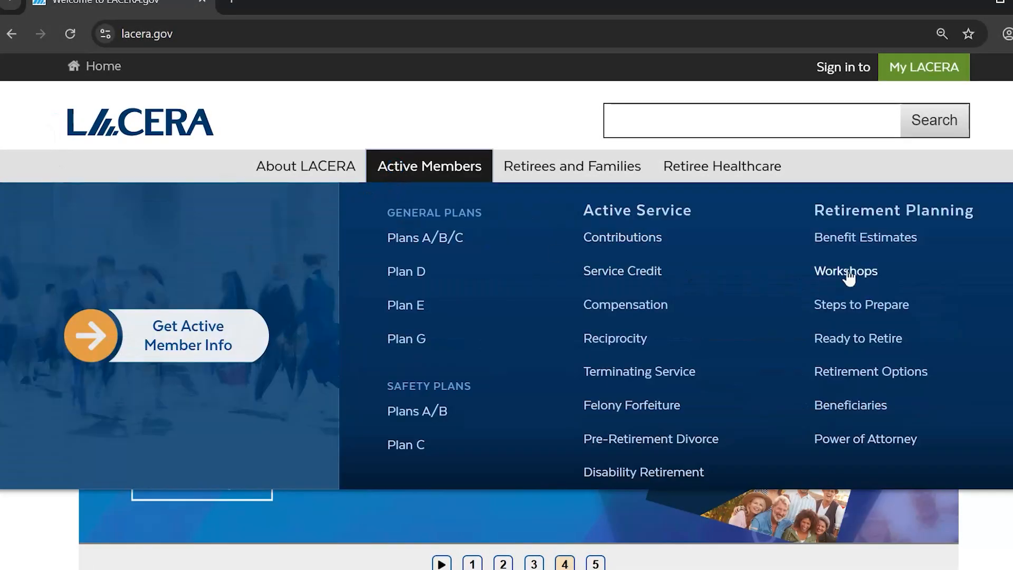
pyautogui.click(910, 216)
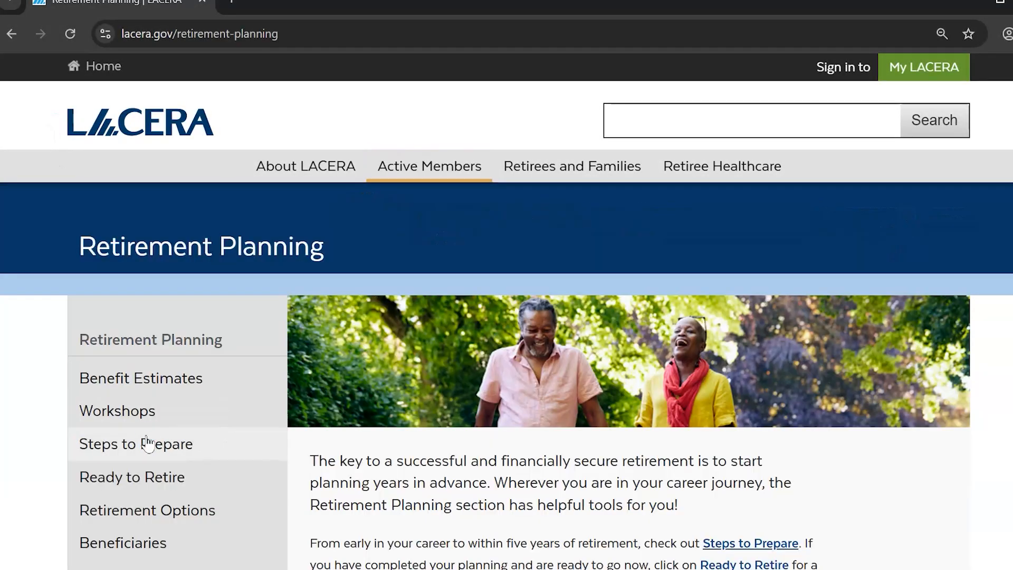
pyautogui.click(142, 444)
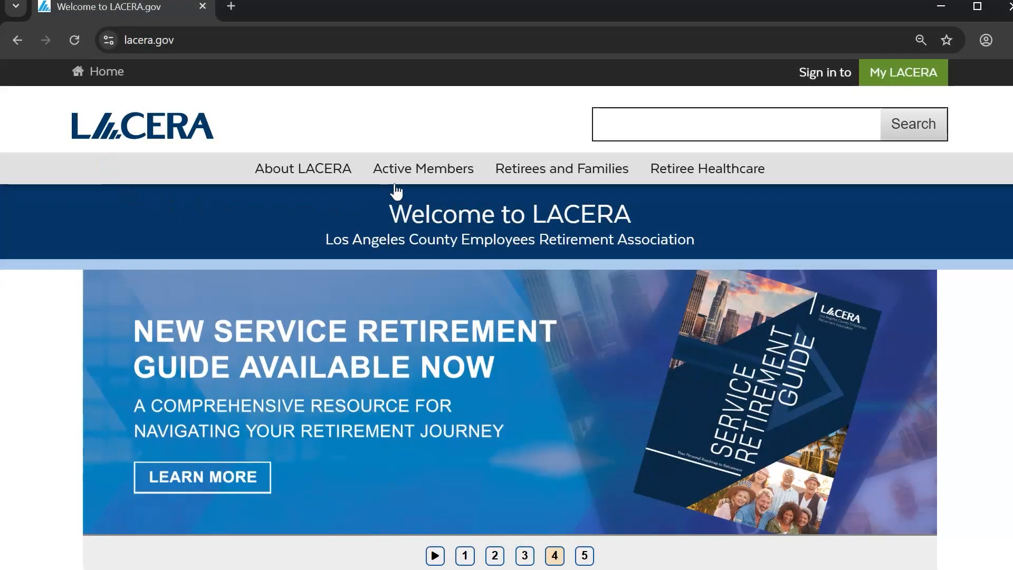
# - Return to Retirement Planning for active members and open Ready to Retire
pyautogui.moveTo(398, 182)
pyautogui.click(883, 221)
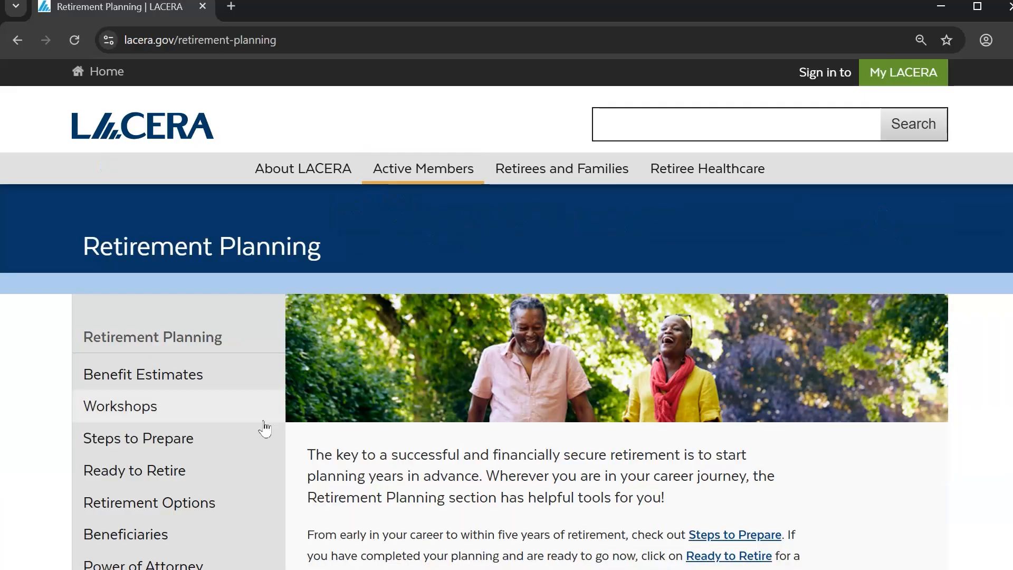
pyautogui.click(169, 467)
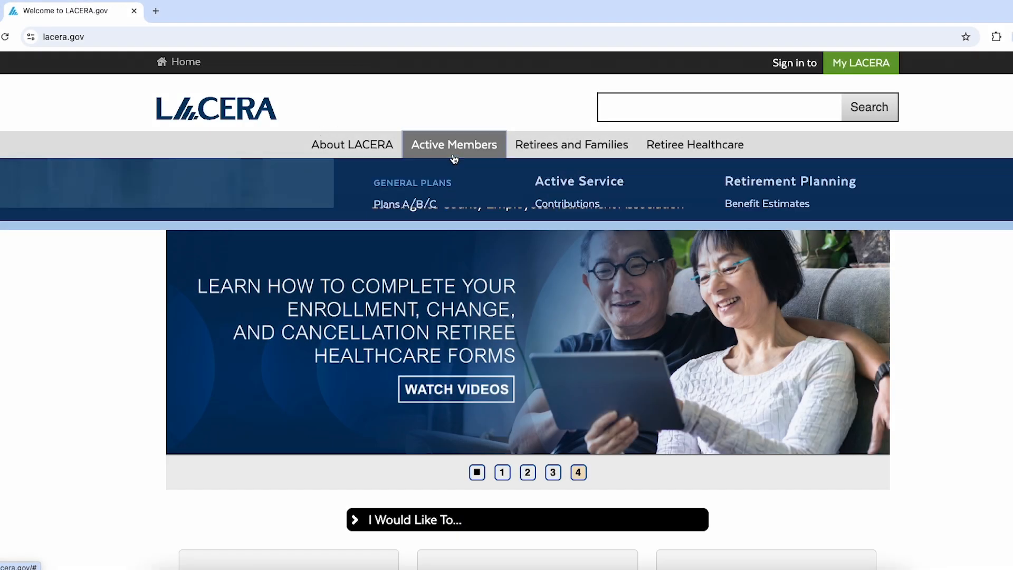
# - Open the Active Service section for active members on lacera.gov
pyautogui.moveTo(454, 158)
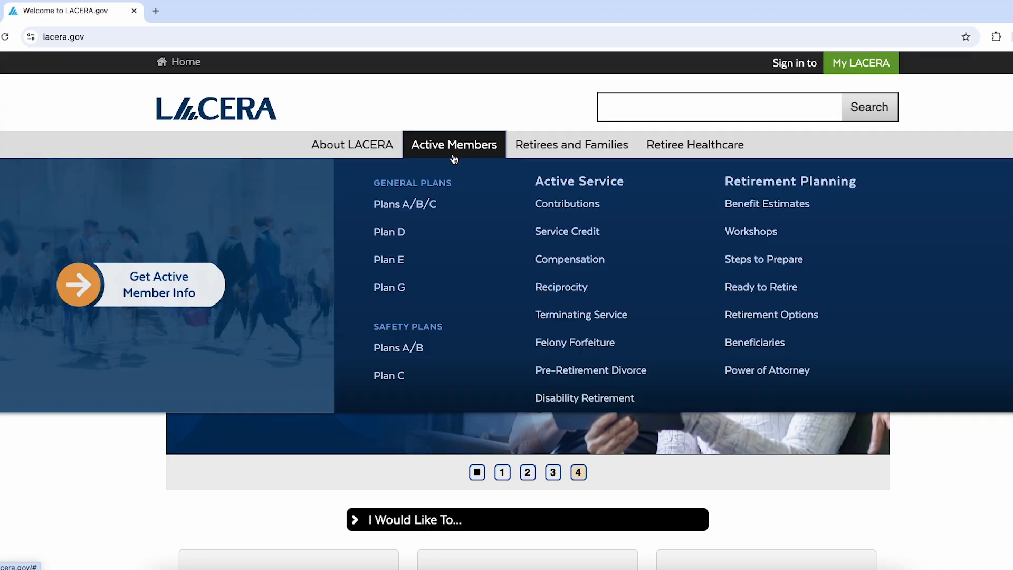
pyautogui.click(584, 181)
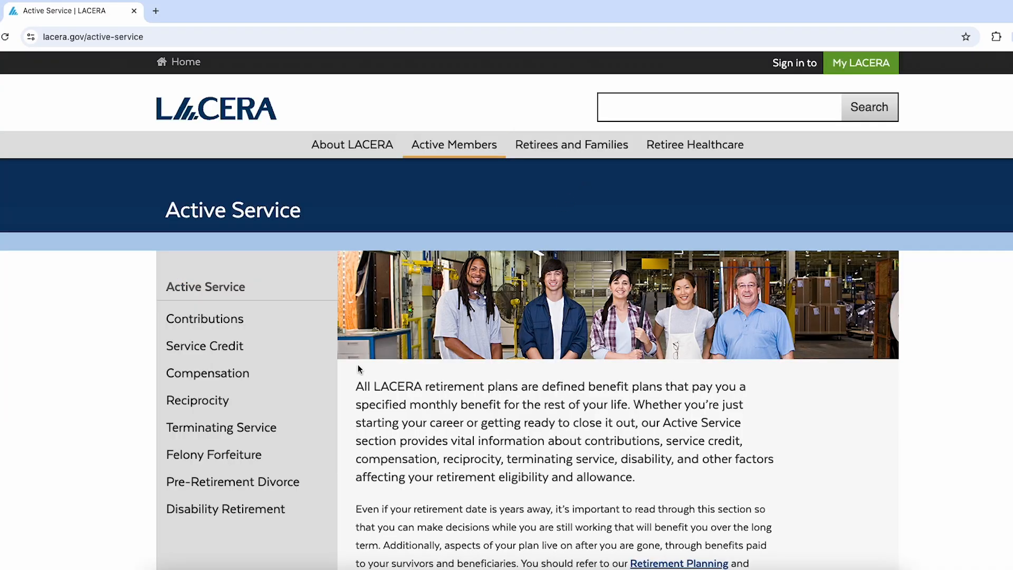
# - Open Disability Retirement for active members, and open Beneficiaries in the active members' Retirement Planning section
pyautogui.click(251, 515)
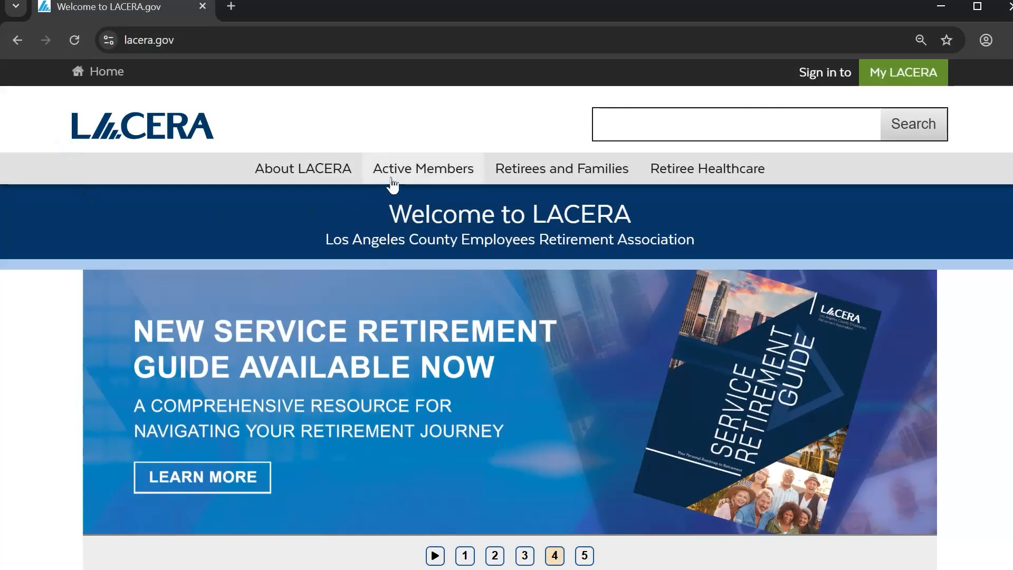
pyautogui.click(393, 183)
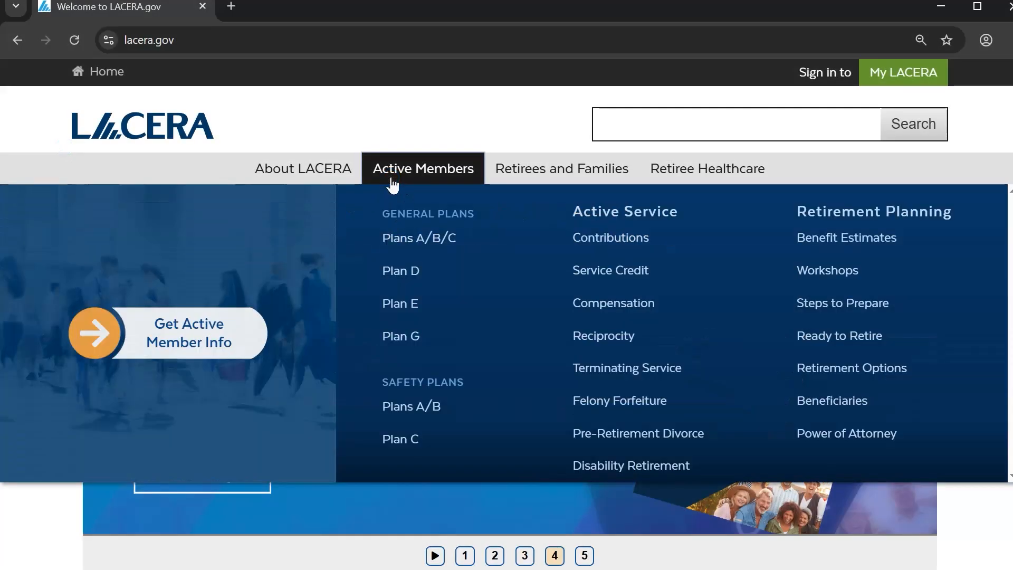
pyautogui.click(833, 220)
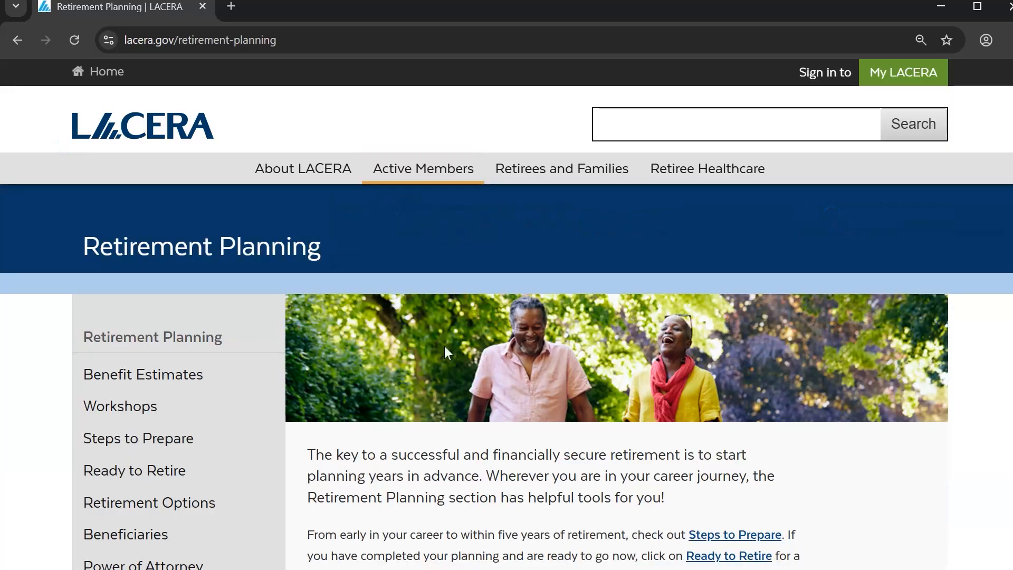
pyautogui.click(130, 529)
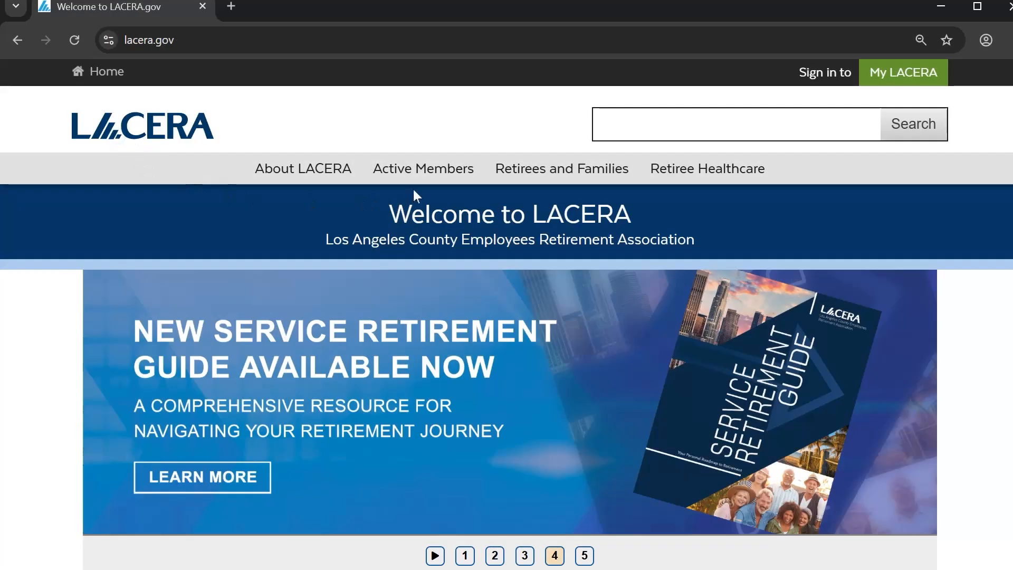
# - Go back to the active members' Retirement Planning section and open Benefit Estimates
pyautogui.click(422, 179)
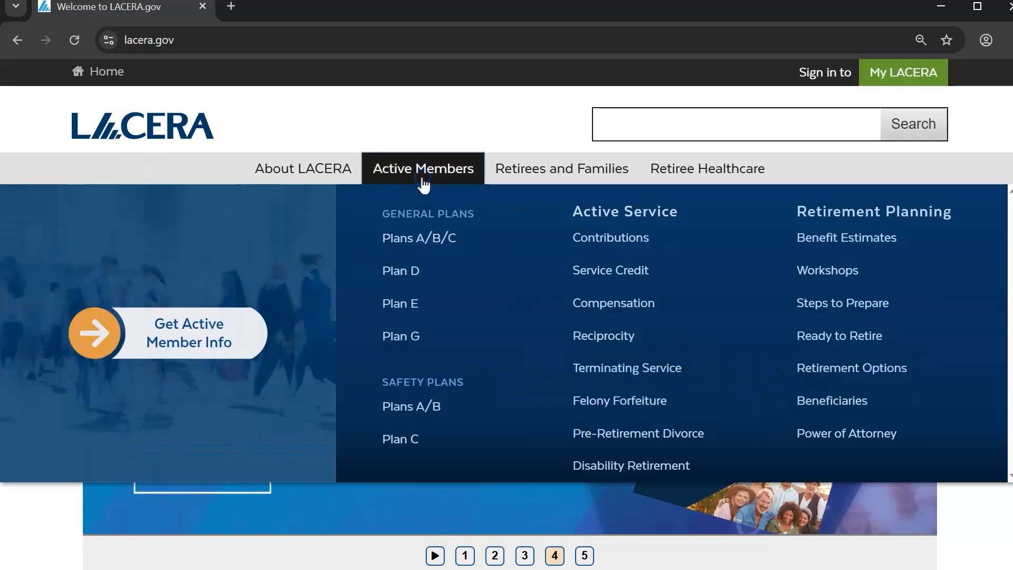
pyautogui.click(836, 216)
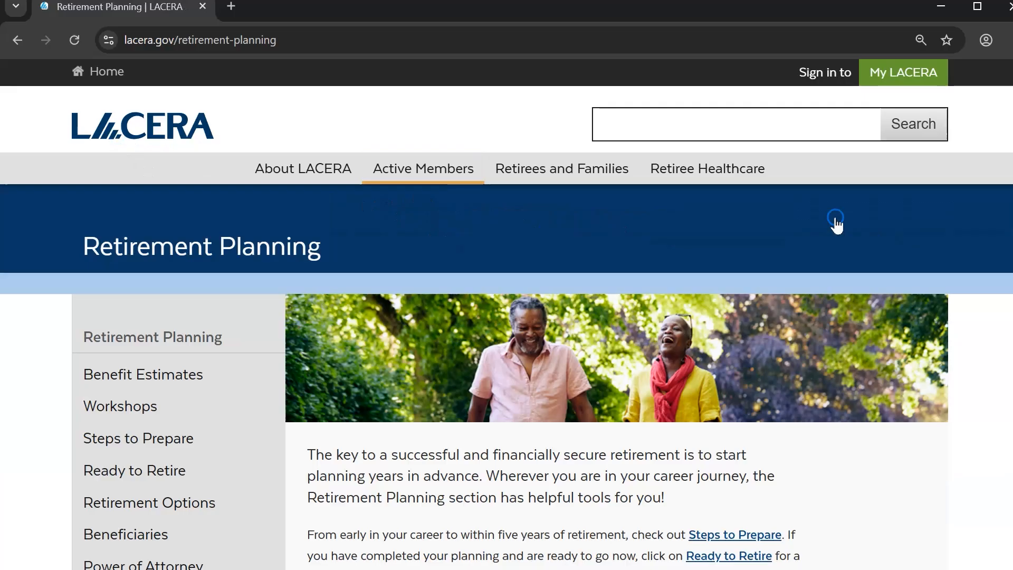
pyautogui.click(210, 373)
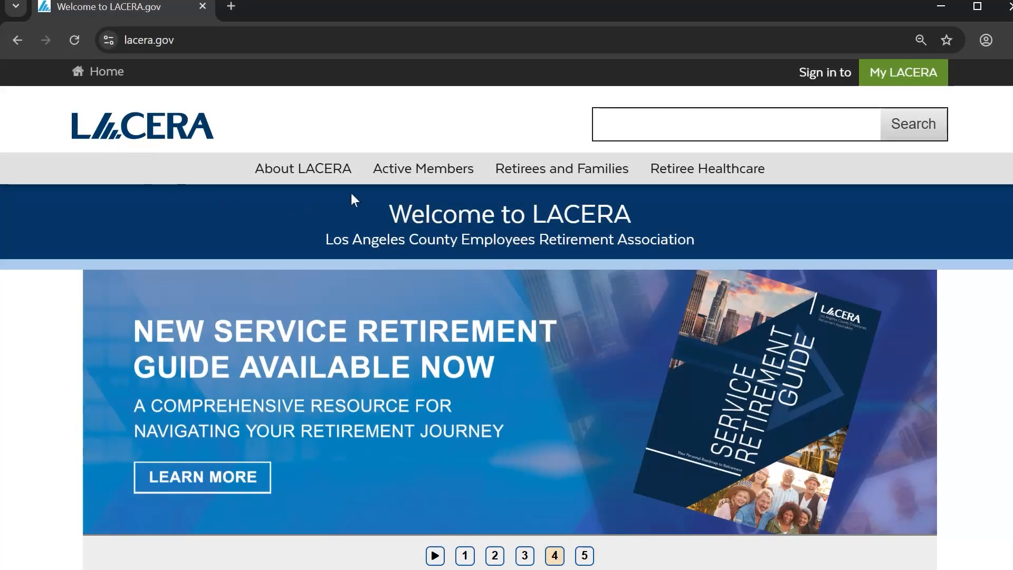
# - Go to the Active Service section for active members and open Service Credit
pyautogui.click(388, 175)
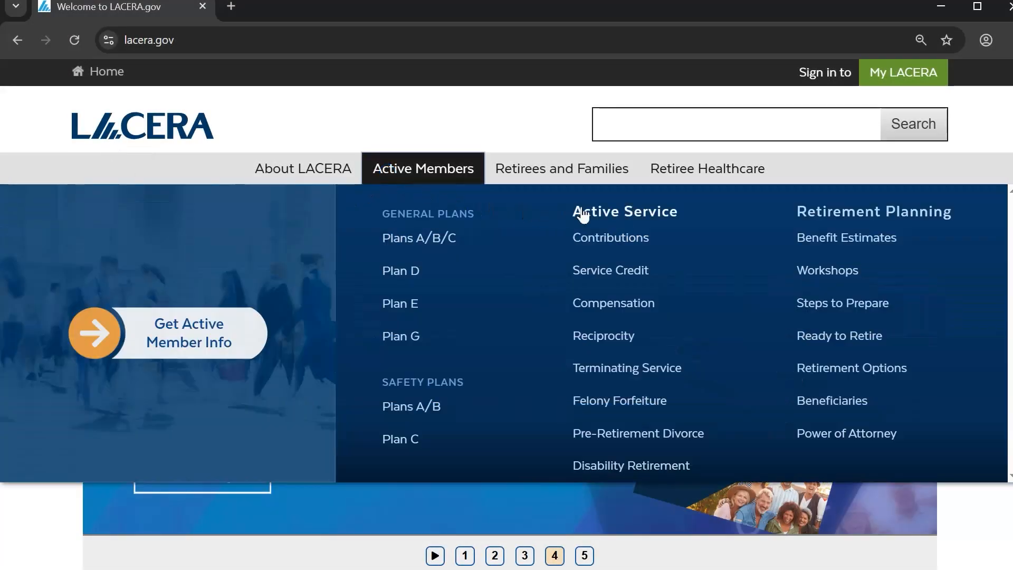
pyautogui.click(579, 212)
pyautogui.click(170, 417)
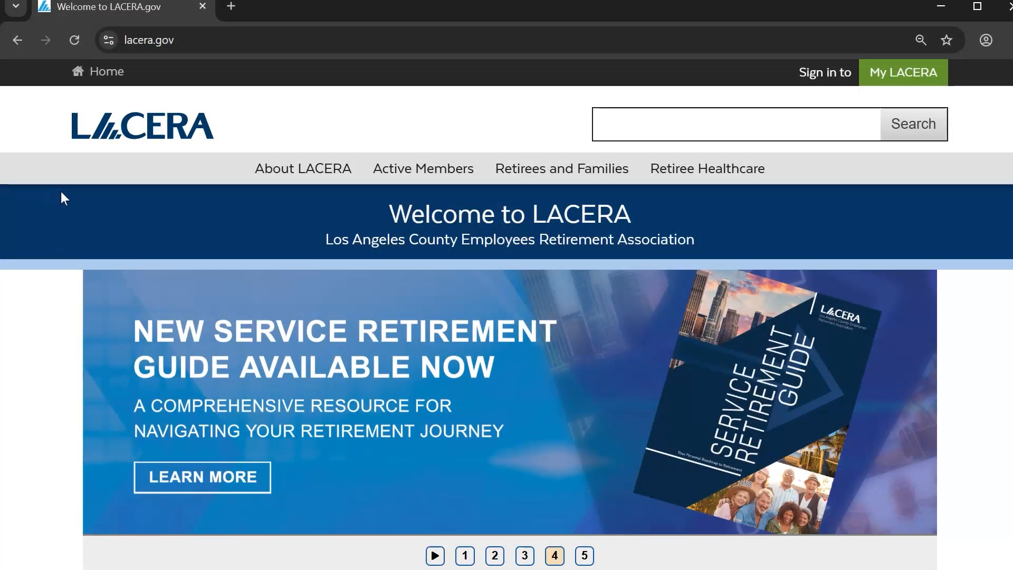
# - Return to the Active Service section for active members and open Service Credit and Compensation
pyautogui.moveTo(410, 179)
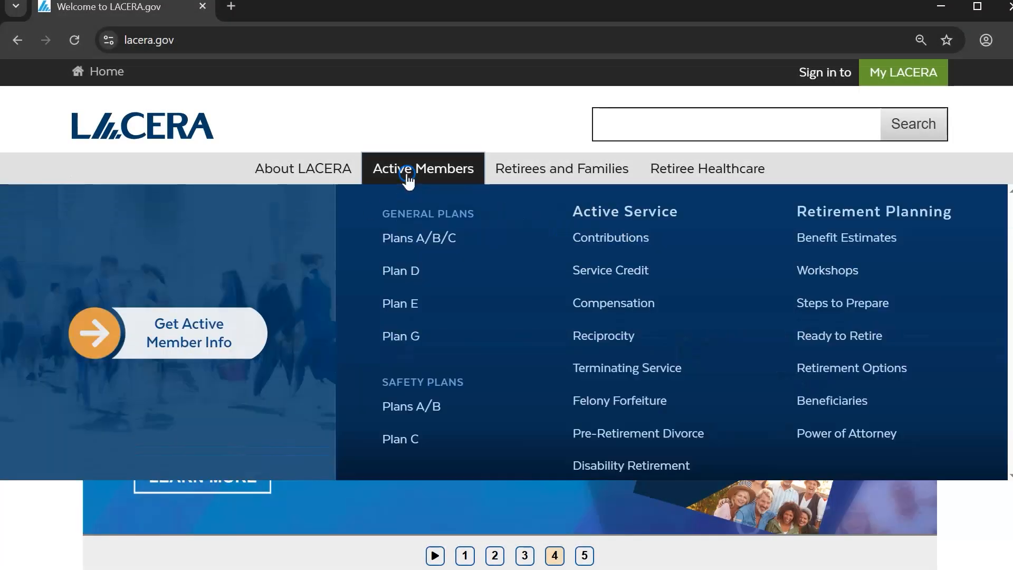
pyautogui.click(584, 217)
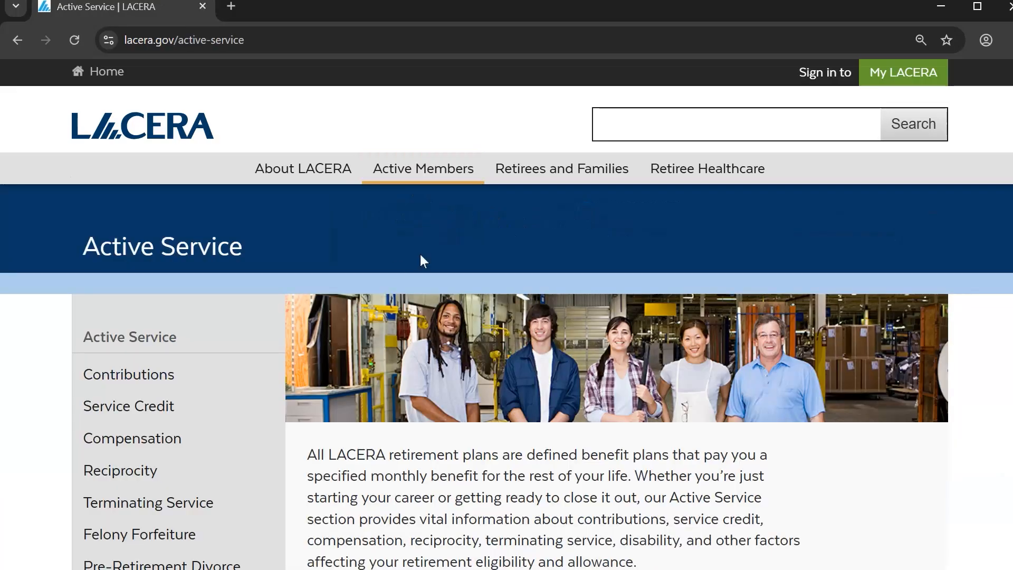
pyautogui.click(120, 403)
pyautogui.click(109, 440)
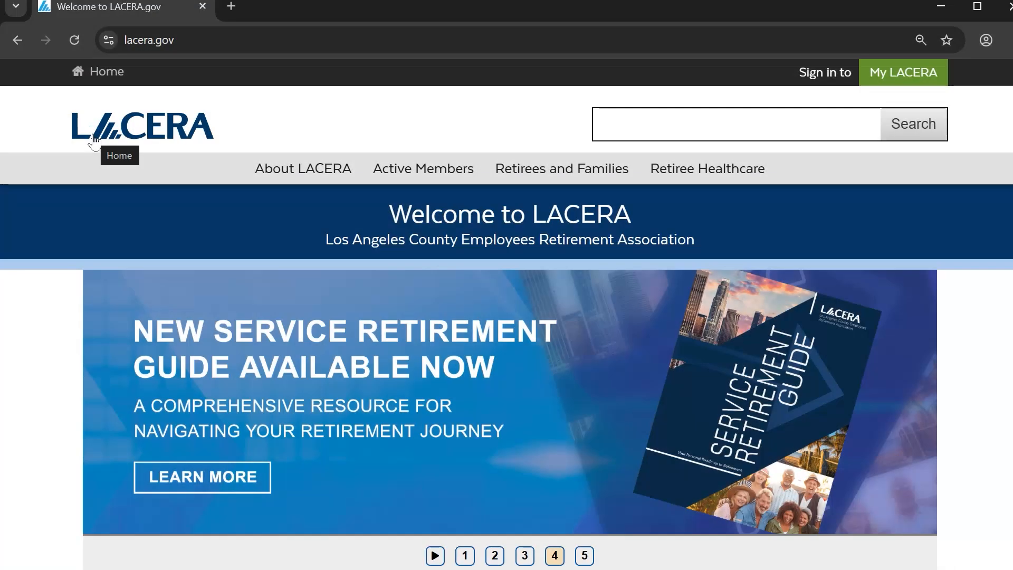
# - Open Retirement Options in the Retirement Planning section for active members
pyautogui.moveTo(373, 169)
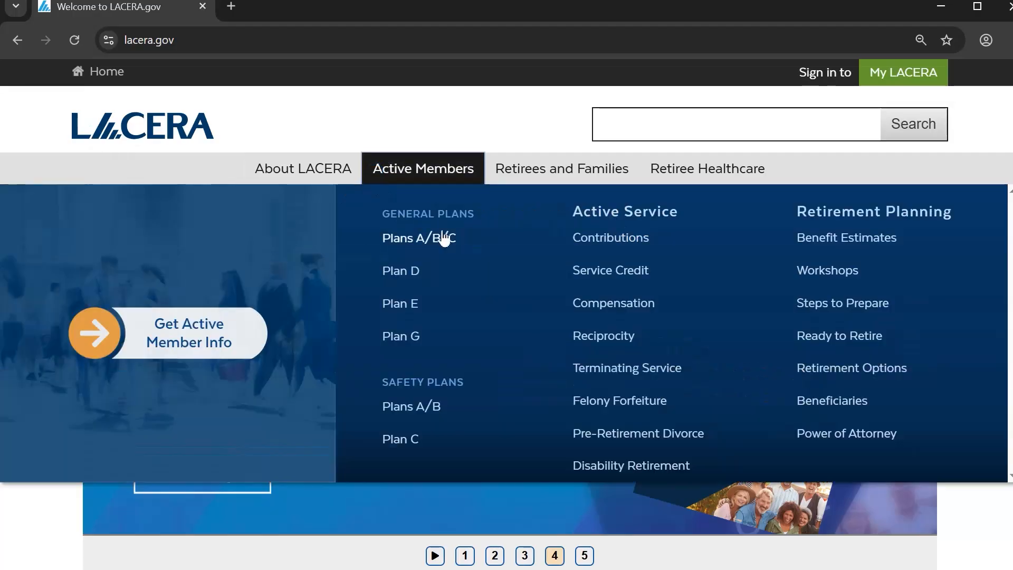
pyautogui.click(821, 216)
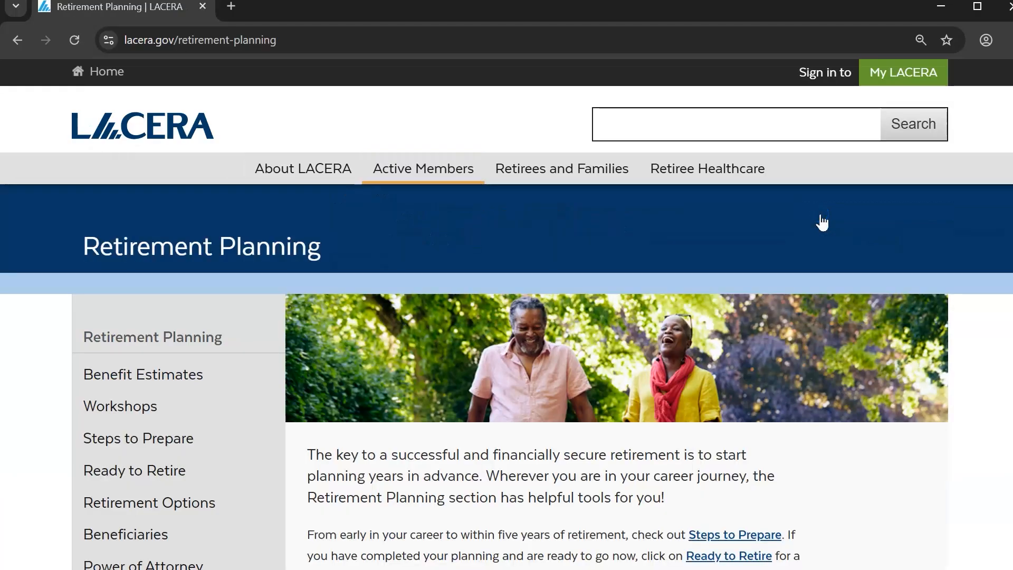
pyautogui.click(224, 512)
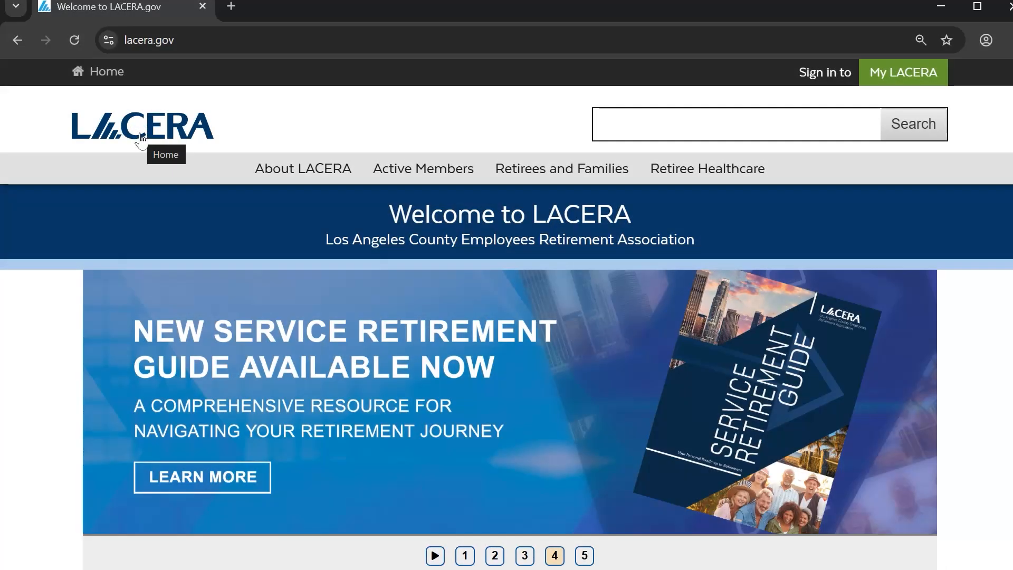
# - Go to Program Basics for Retiree Healthcare and open Manage Your Enrollment
pyautogui.moveTo(735, 181)
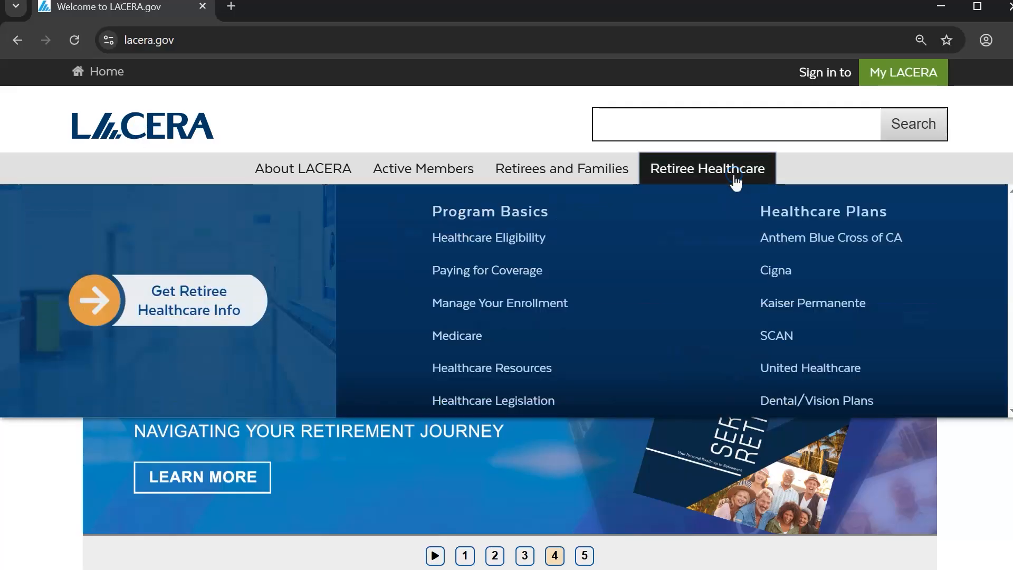
pyautogui.click(484, 212)
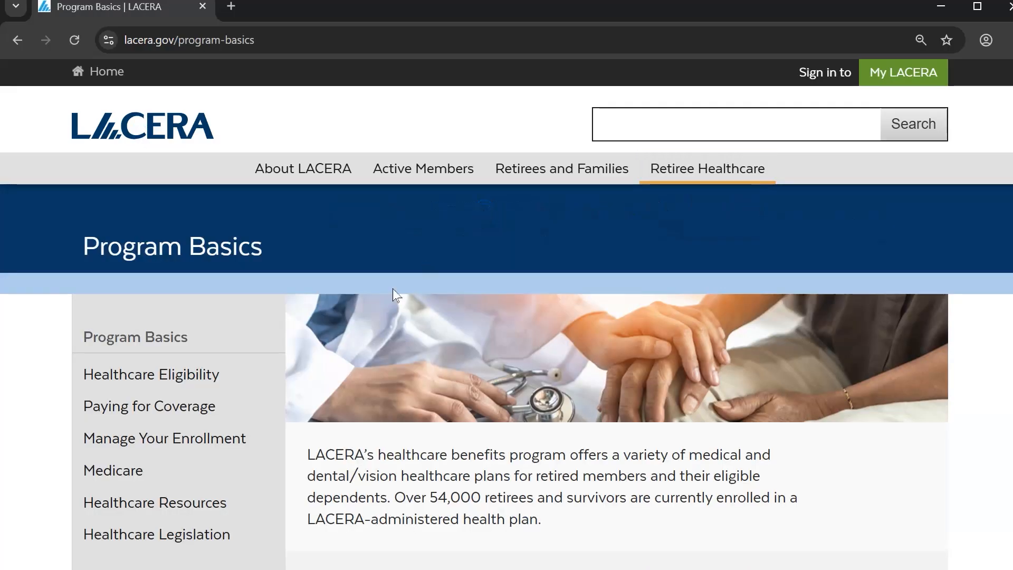
pyautogui.click(226, 440)
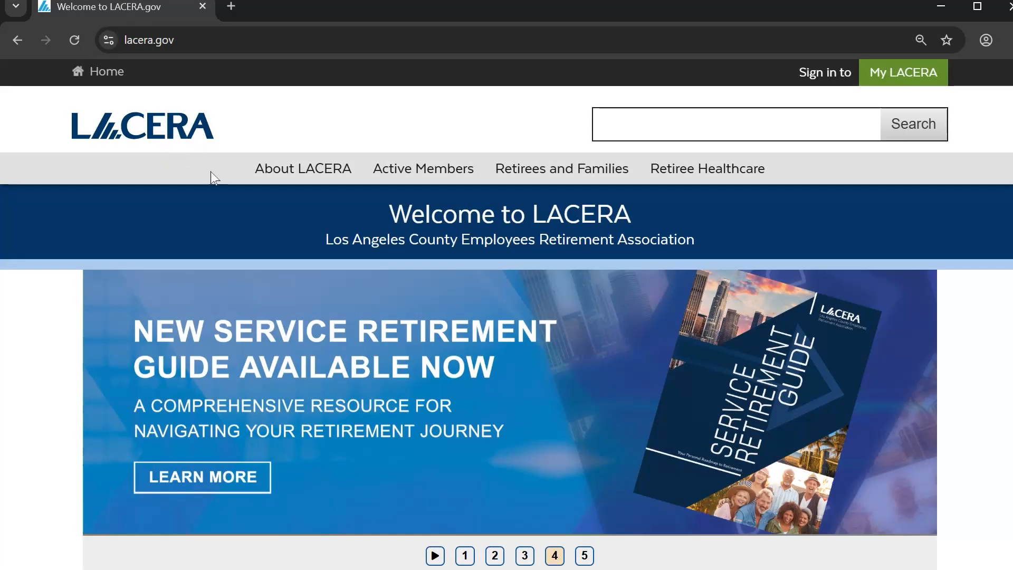
# - Go to Retirement Payments for Retirees and Families and open Tax Requirements
pyautogui.moveTo(522, 173)
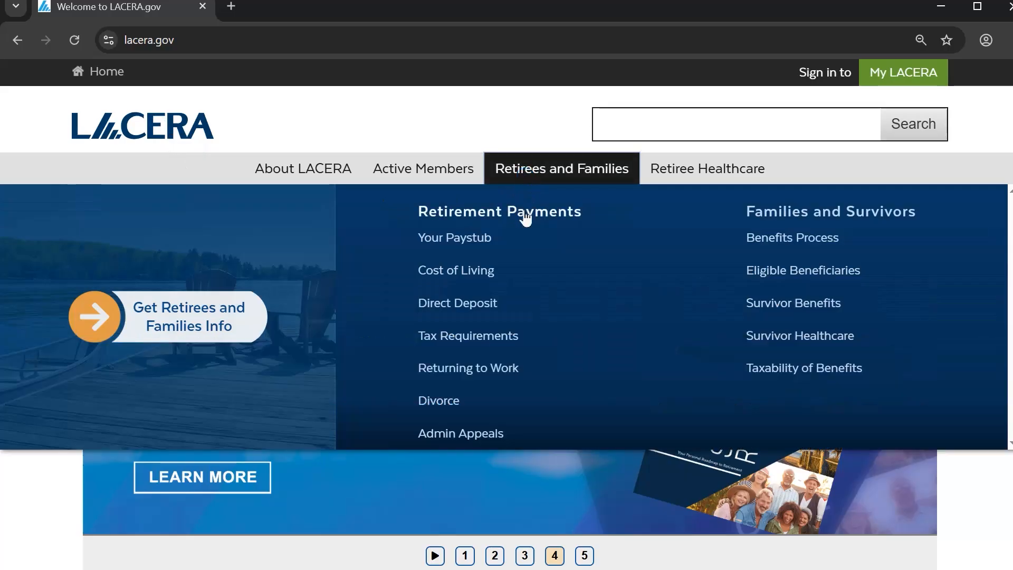
pyautogui.click(524, 211)
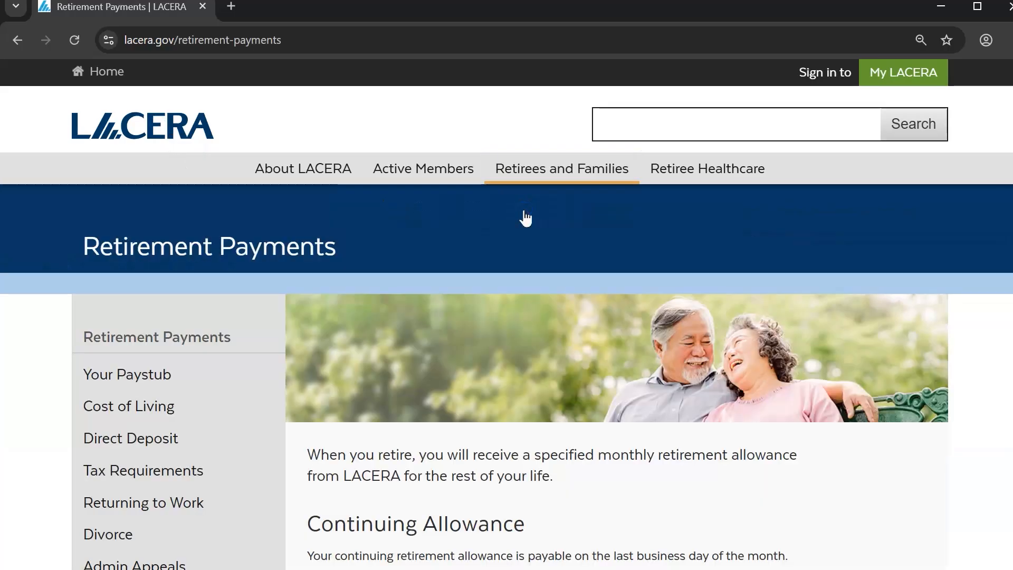
pyautogui.click(190, 473)
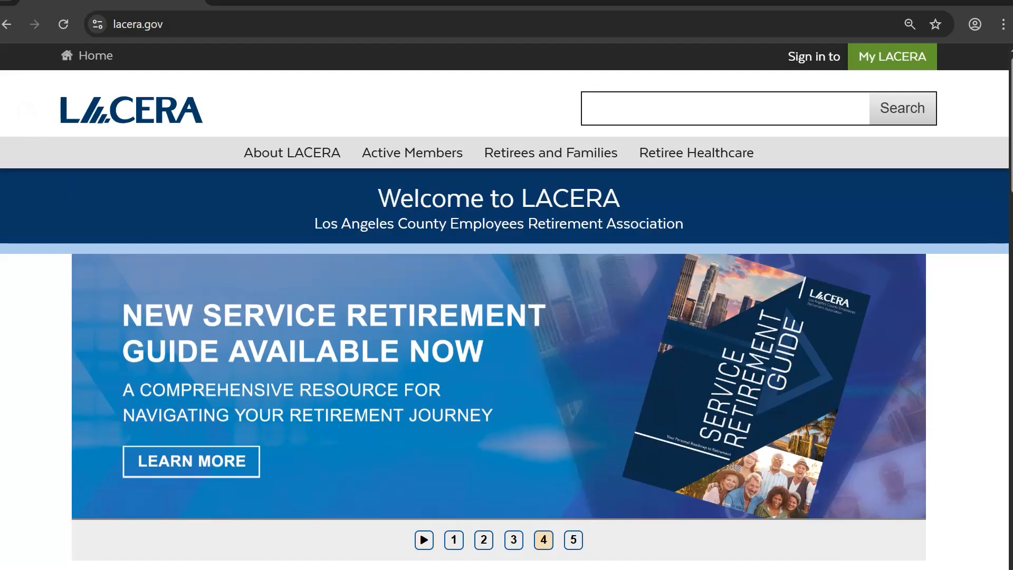
# - From the lacera.gov home page, open the Resource Center and go to Forms and Publications
pyautogui.scroll(-7, 1003, 190)
pyautogui.click(236, 347)
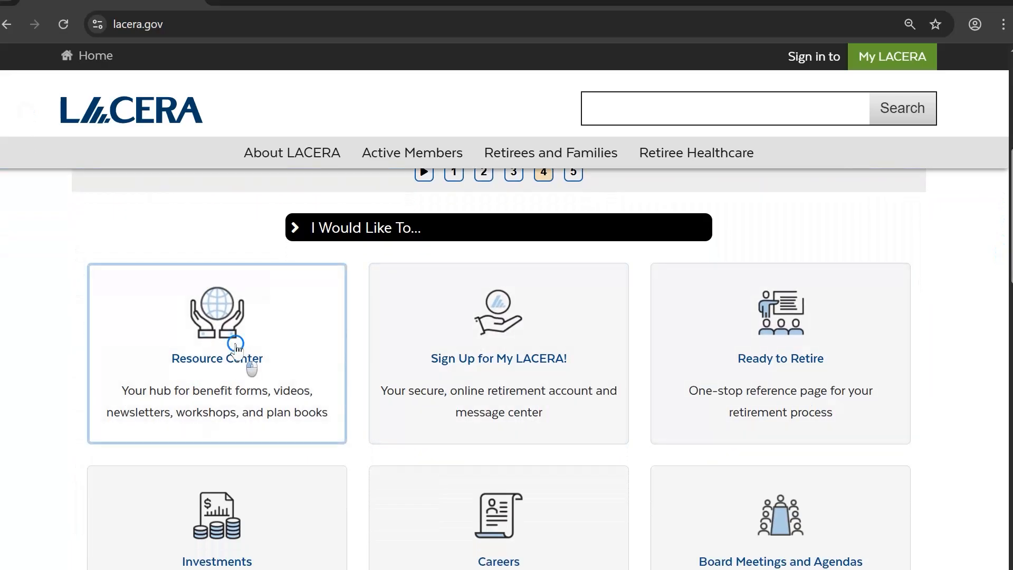
pyautogui.click(148, 506)
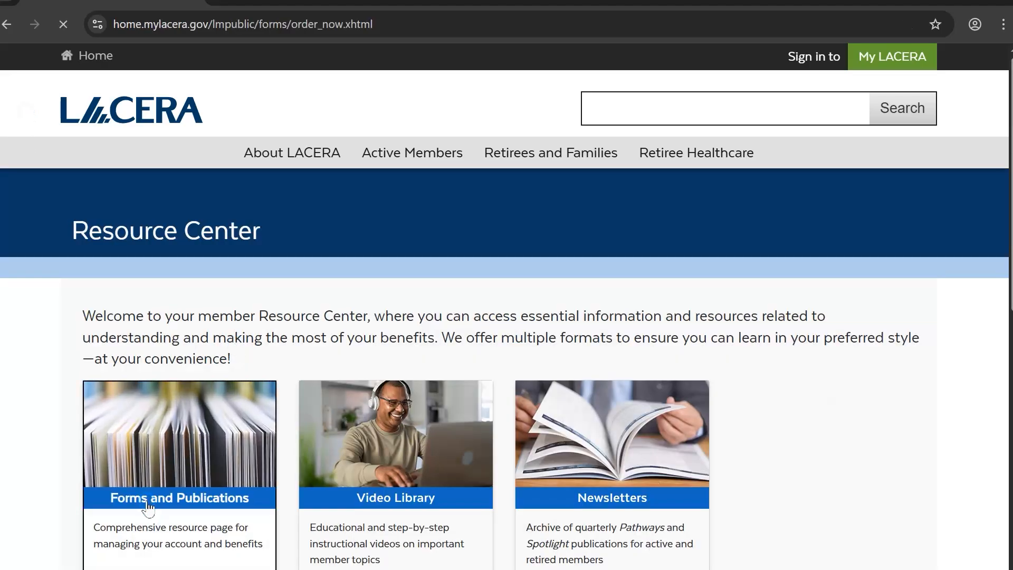
# - Expand the Manage Your Retirement Payments category of forms and look through its items
pyautogui.scroll(-6, 506, 316)
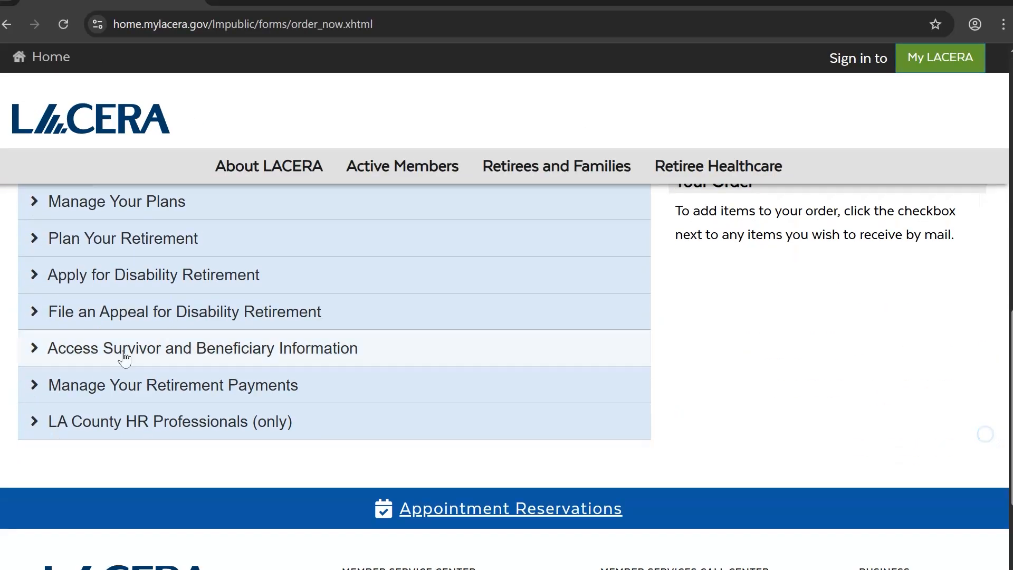
pyautogui.click(91, 385)
pyautogui.scroll(-4, 617, 348)
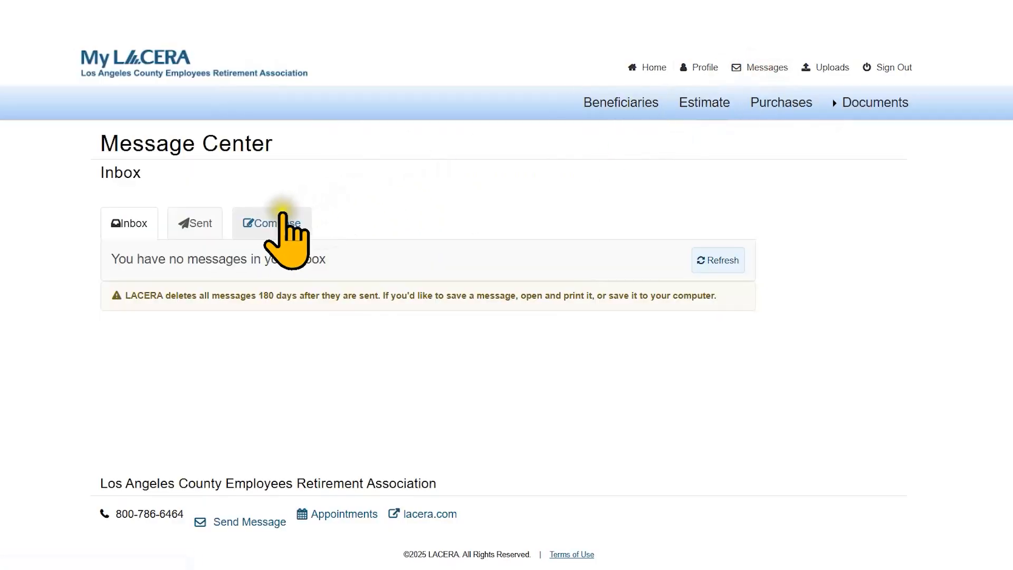
# - In the My LACERA Message Center, compose a new message reading "This is a secure message" and send it
pyautogui.click(275, 235)
pyautogui.click(269, 306)
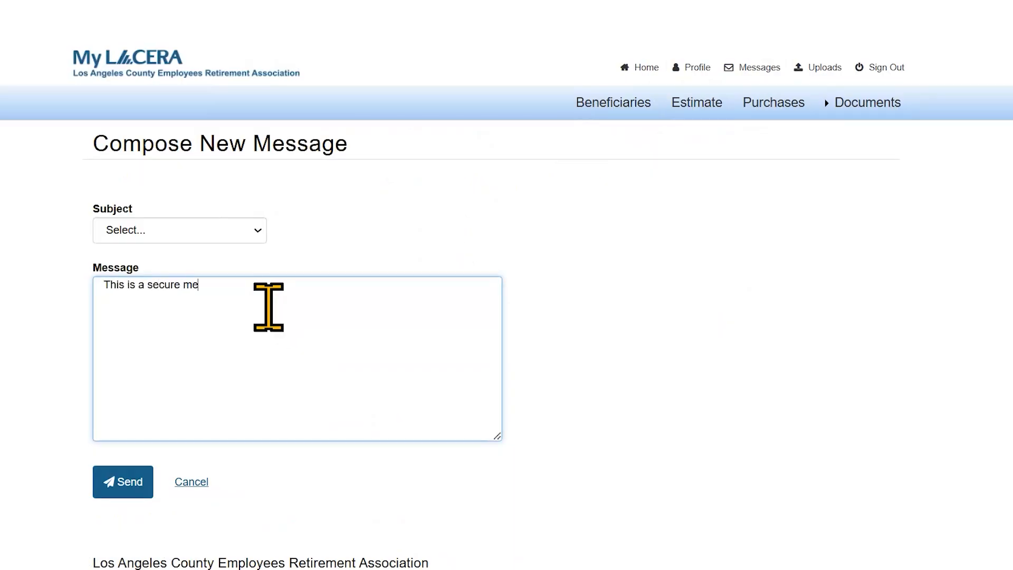
pyautogui.write('This is a secure message')
pyautogui.click(120, 481)
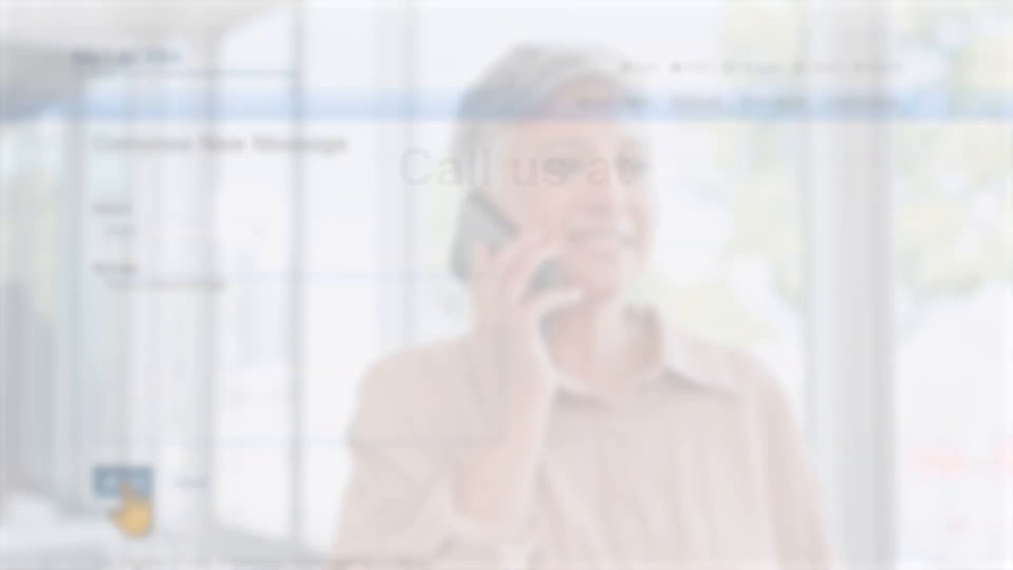